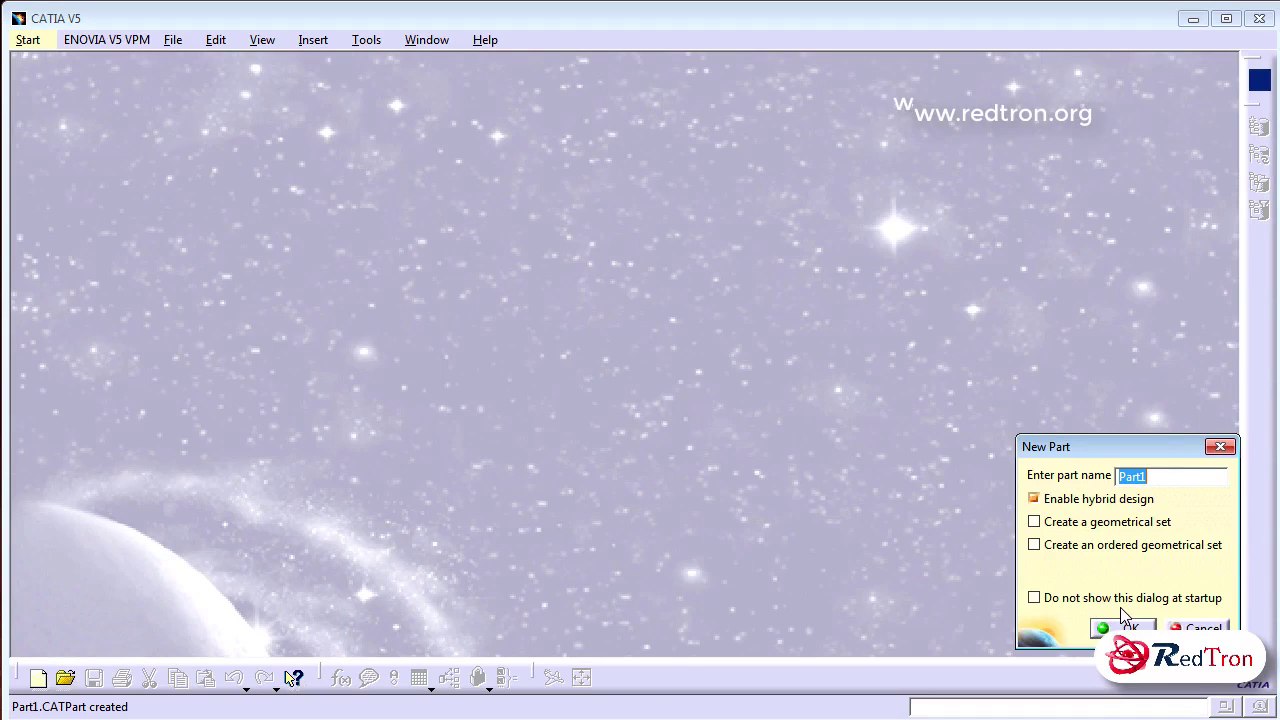
# Step: Create a new Part called drafting2 with hybrid design enabled
pyautogui.write('afti')
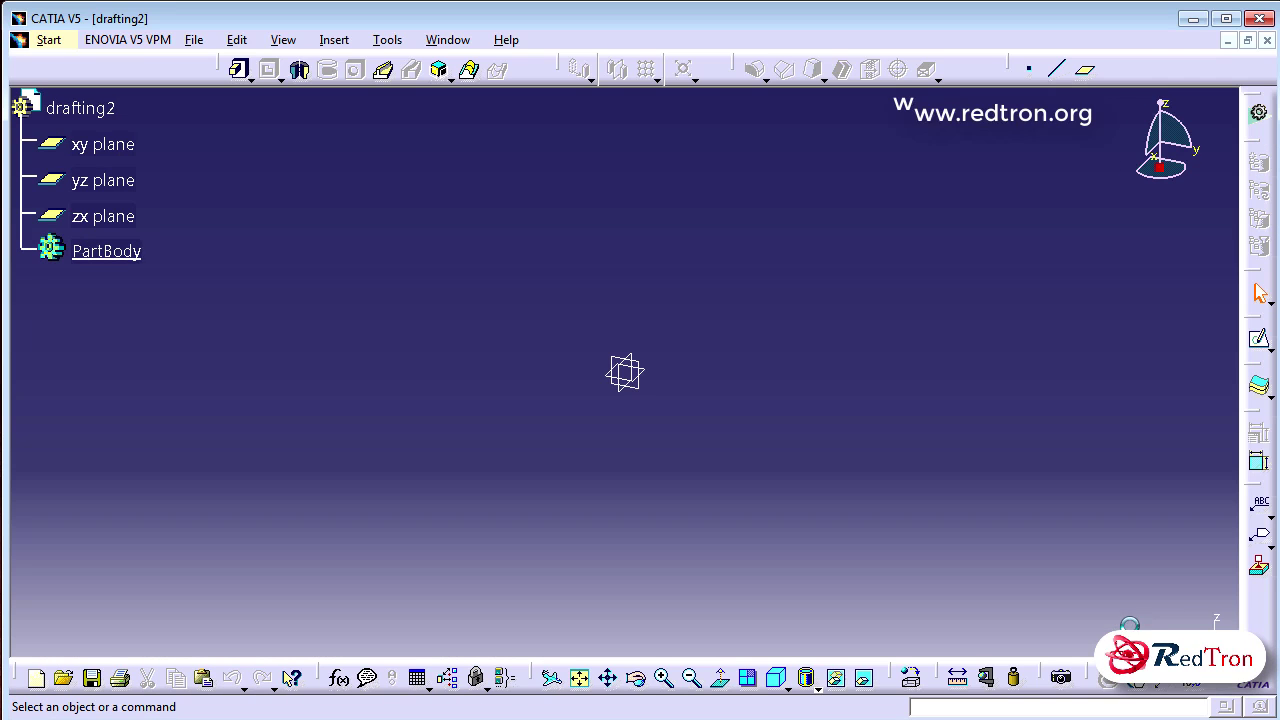
# Step: Start a sketch on the yz plane and begin the profile: base line, rising edge, short top line
pyautogui.click(650, 366)
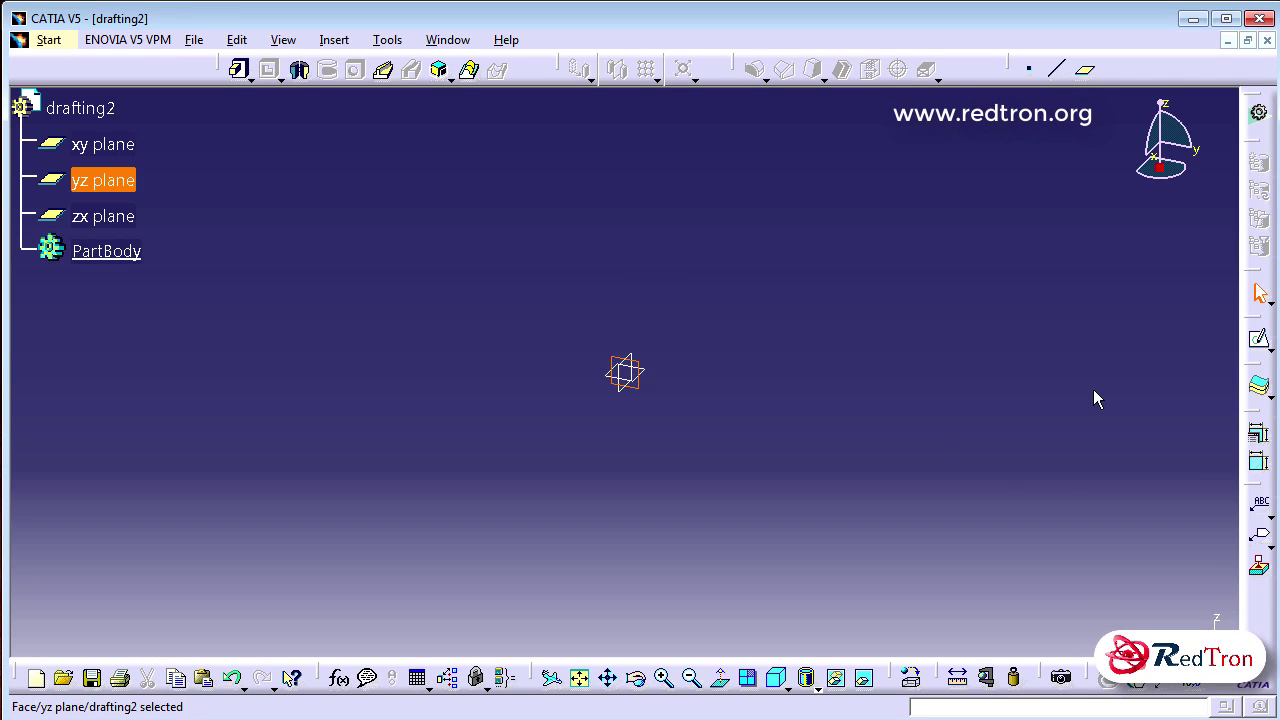
pyautogui.click(1259, 339)
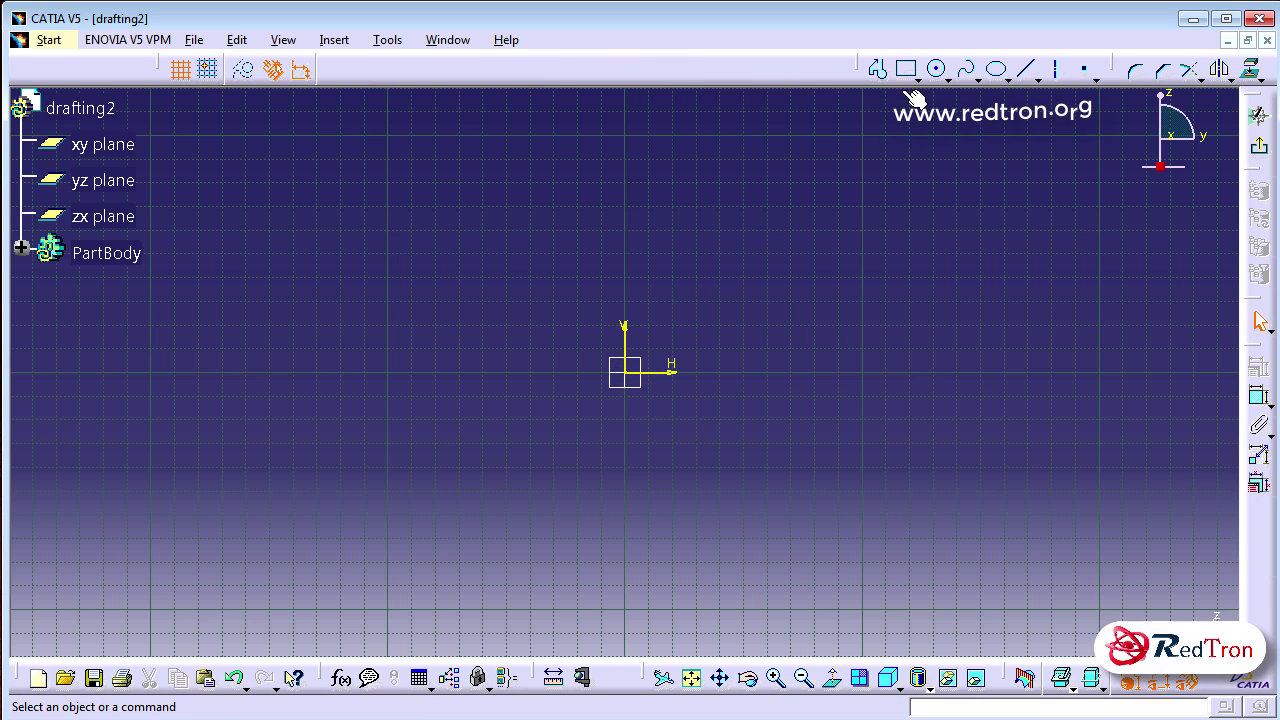
pyautogui.click(880, 70)
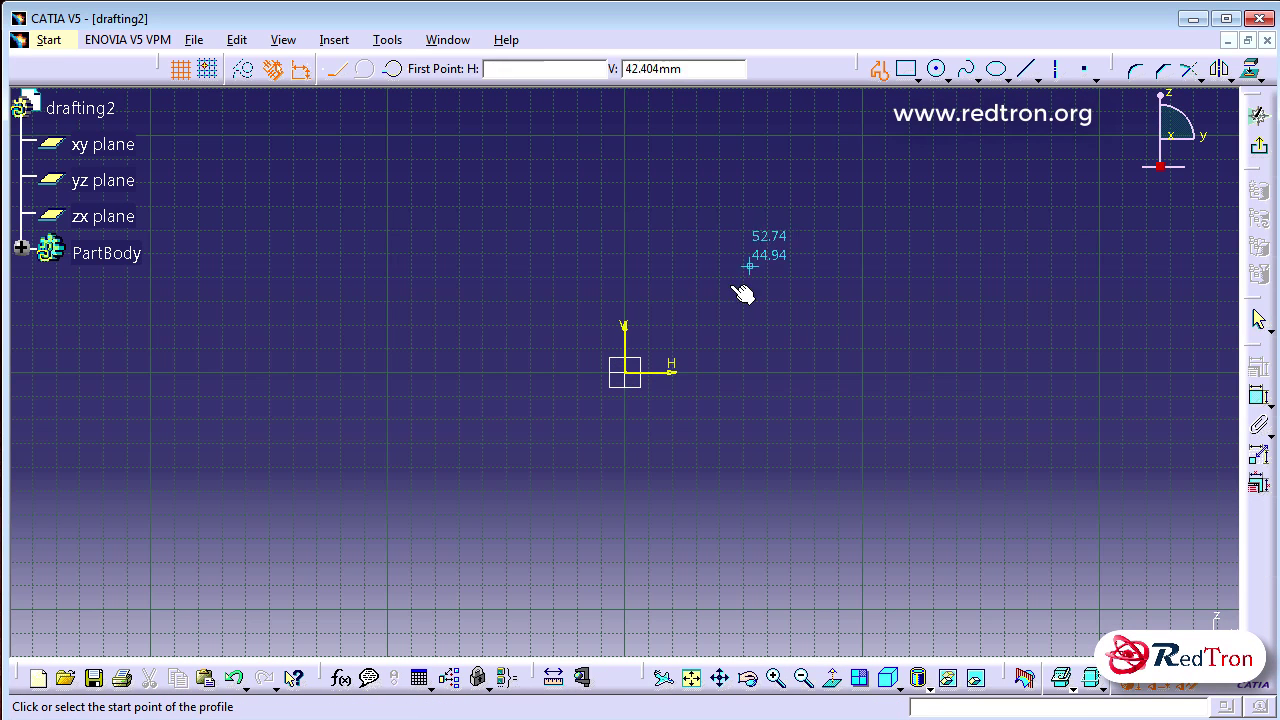
pyautogui.click(632, 292)
pyautogui.click(720, 291)
pyautogui.click(720, 123)
pyautogui.click(759, 158)
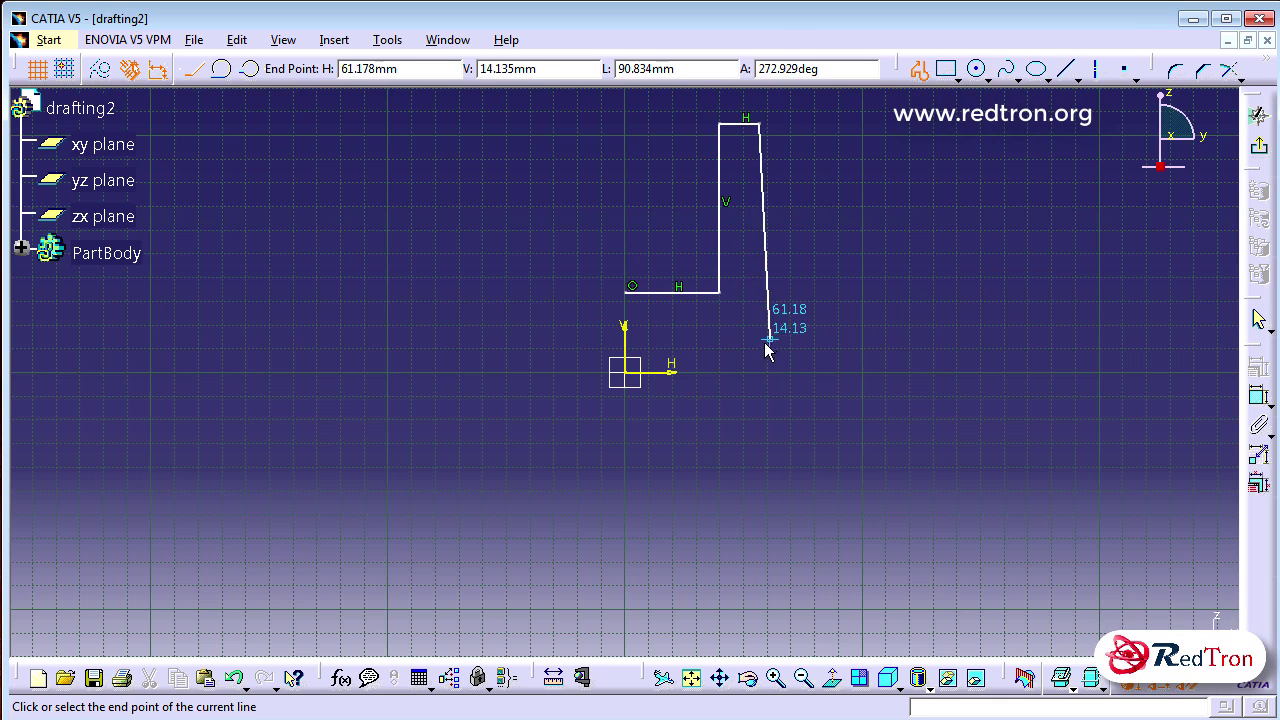
# Step: Complete and close the eight-line stepped outline at the origin, then leave the sketcher
pyautogui.click(759, 331)
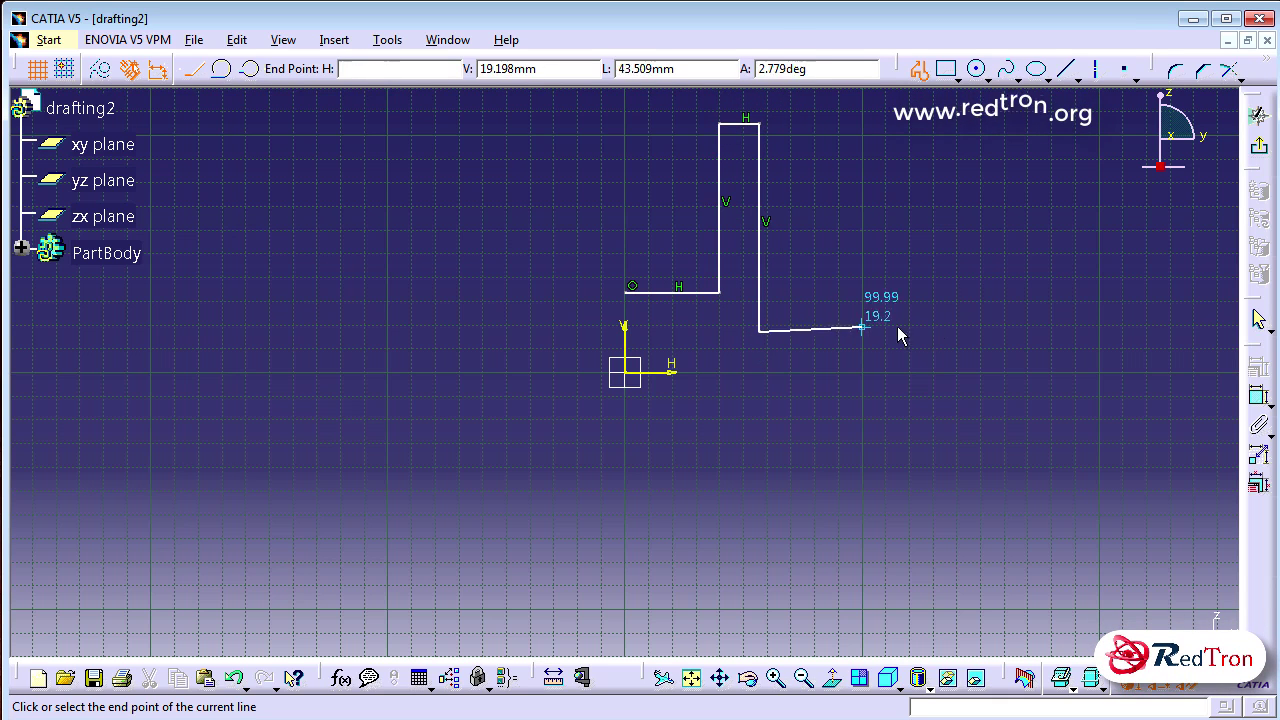
pyautogui.click(950, 340)
pyautogui.click(951, 372)
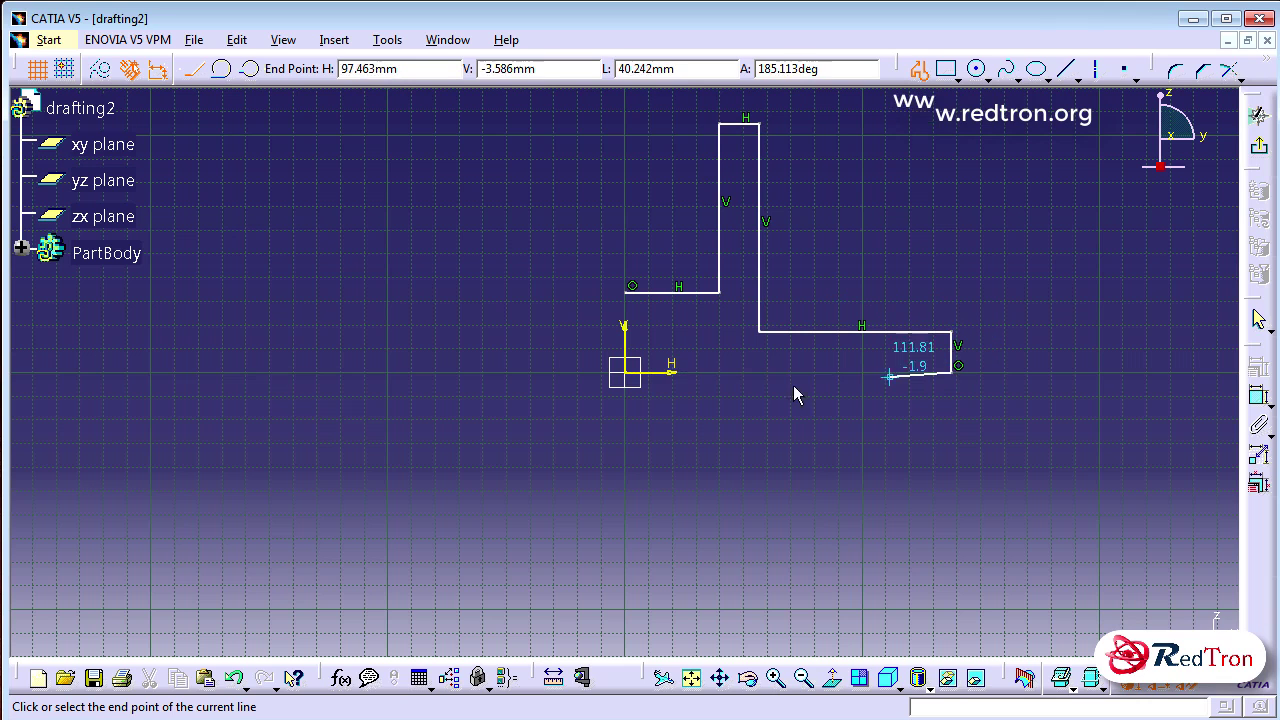
pyautogui.click(625, 372)
pyautogui.click(625, 292)
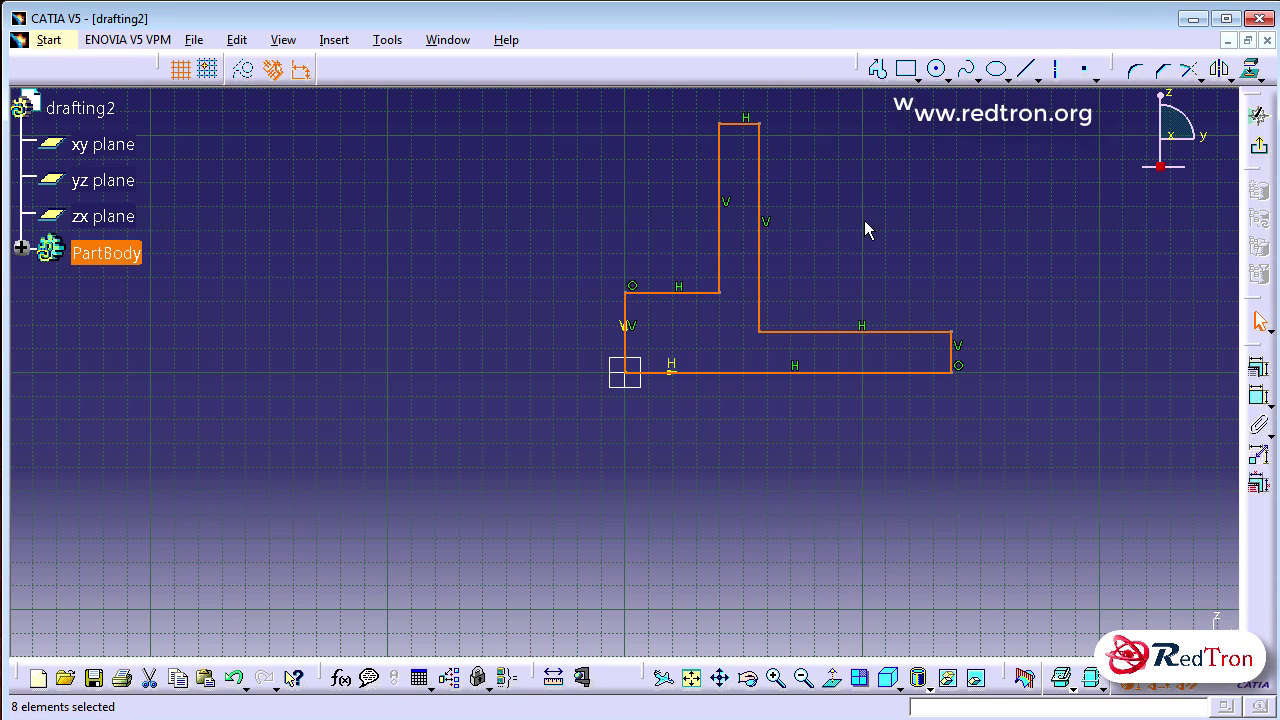
pyautogui.click(1259, 115)
pyautogui.moveTo(812, 245)
pyautogui.mouseDown(button='middle')
pyautogui.moveTo(830, 302)
pyautogui.moveTo(763, 551)
pyautogui.moveTo(737, 580)
pyautogui.mouseUp(button='middle')
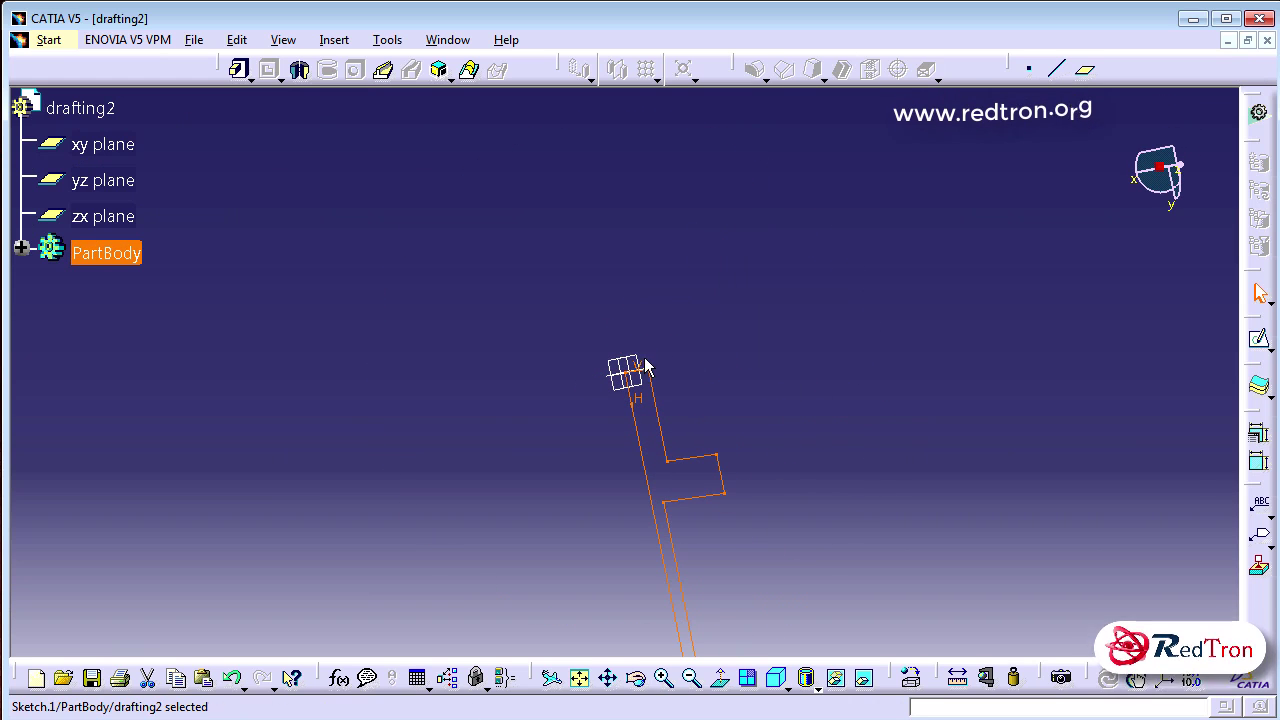
# Step: Draw an elongated hole slot on the xy plane, centres left and right of the origin
pyautogui.click(648, 363)
pyautogui.click(1260, 342)
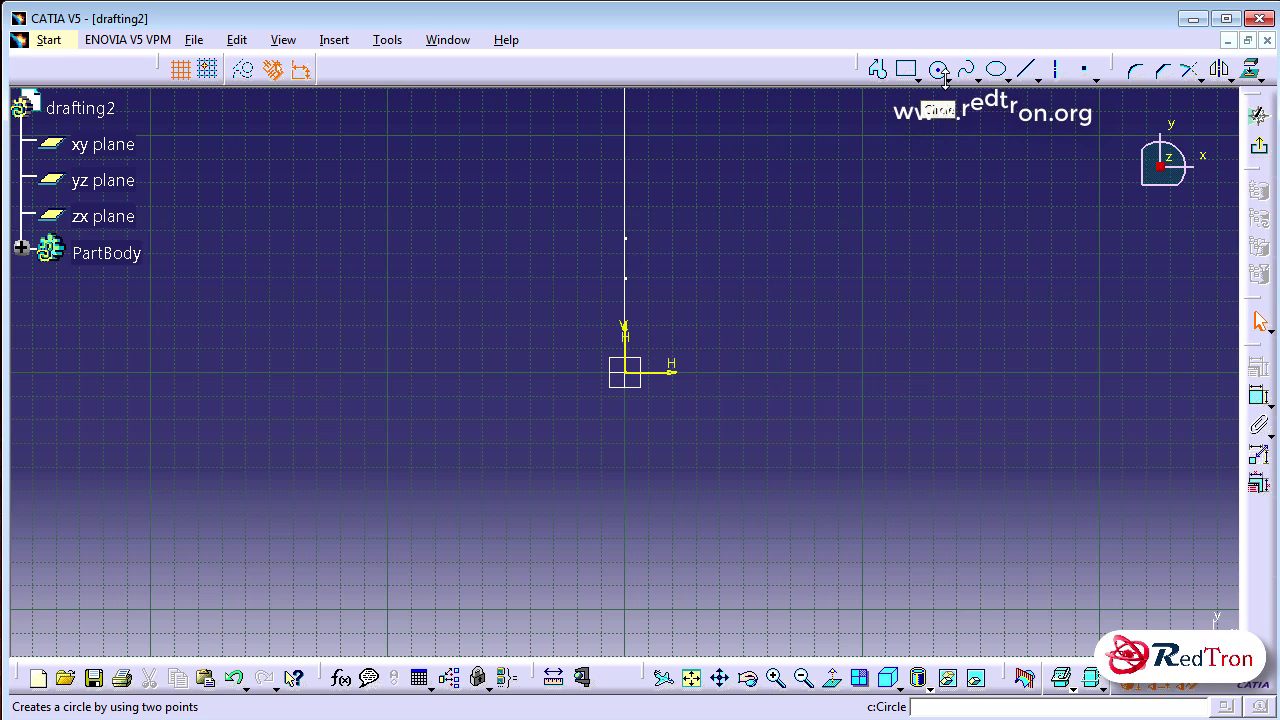
pyautogui.click(917, 77)
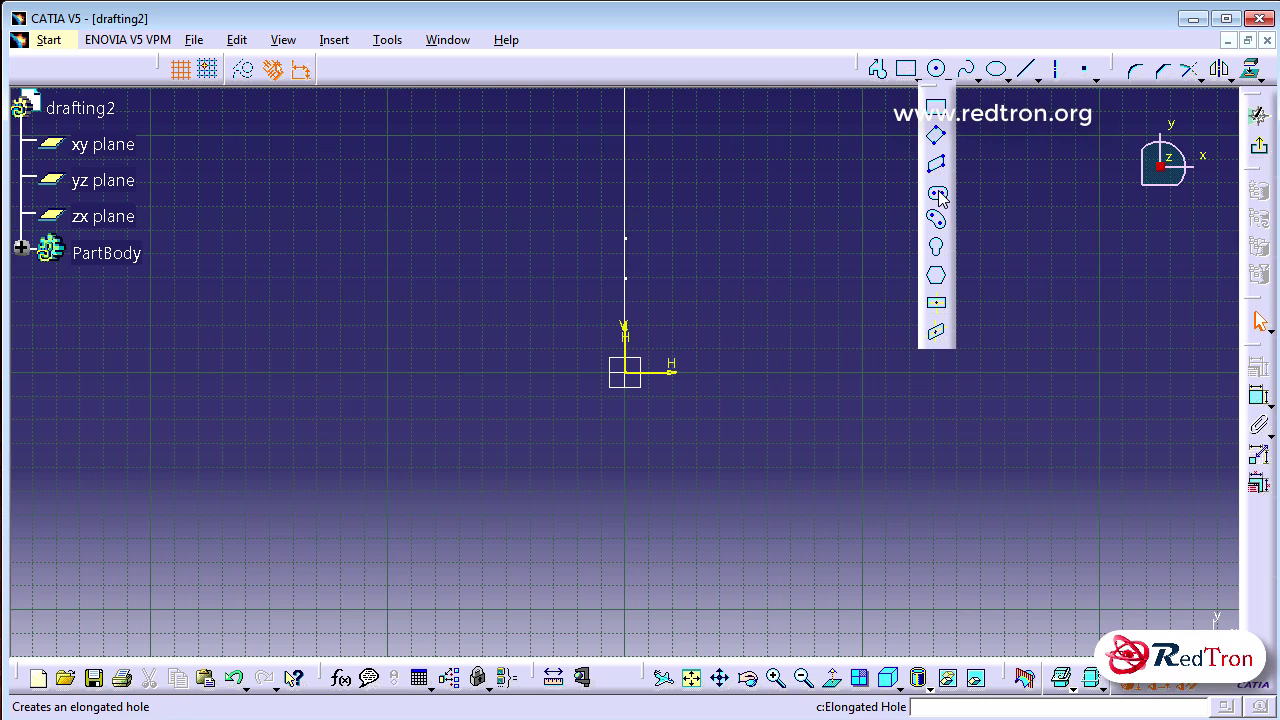
pyautogui.click(936, 191)
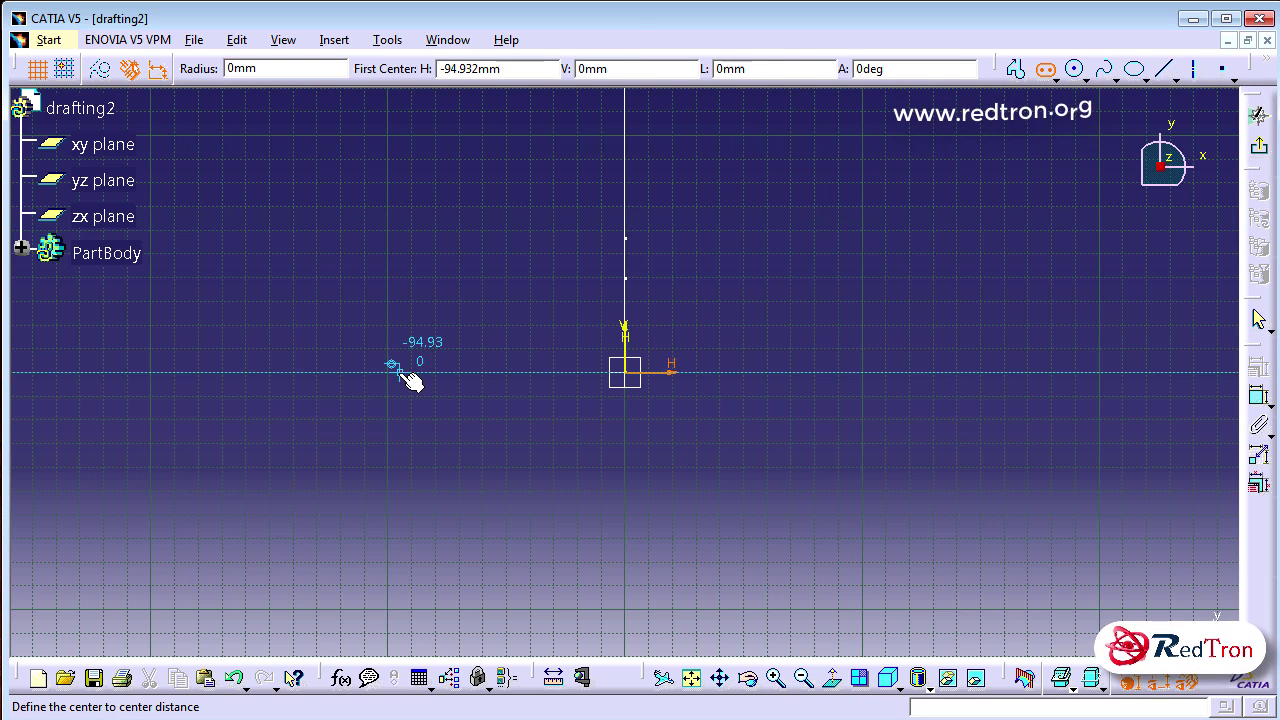
pyautogui.click(410, 375)
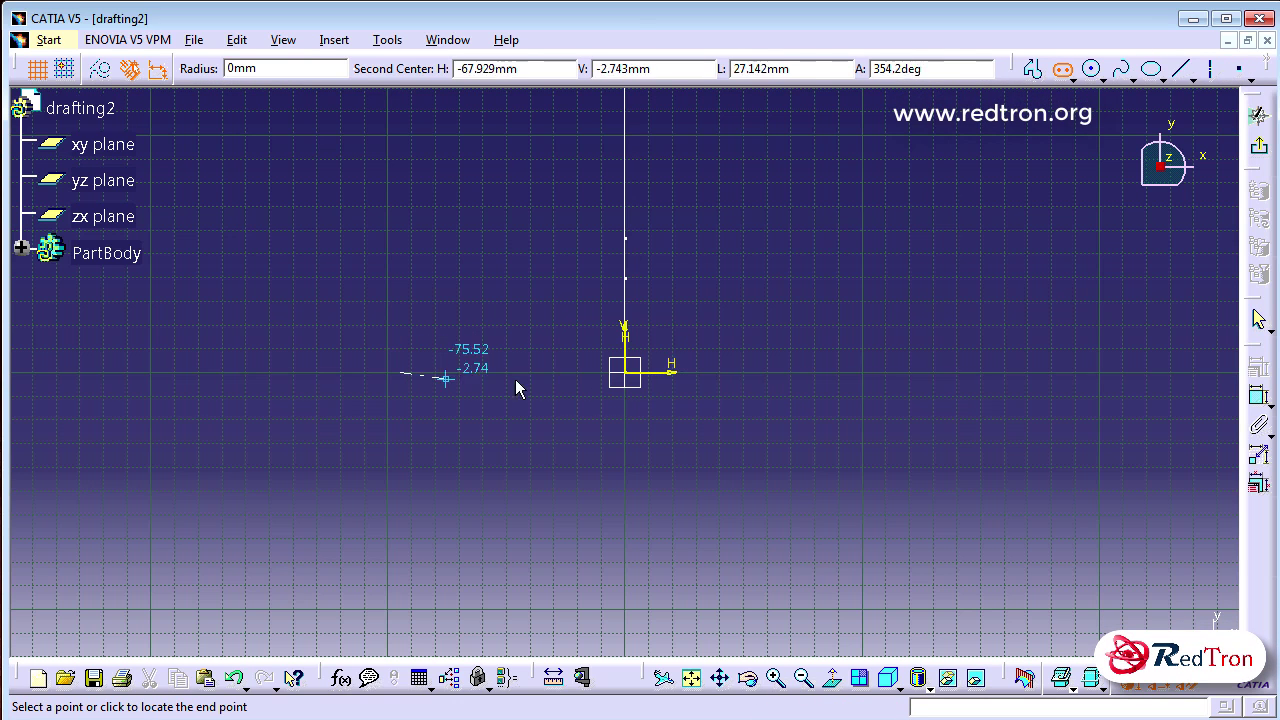
pyautogui.click(893, 373)
pyautogui.click(911, 251)
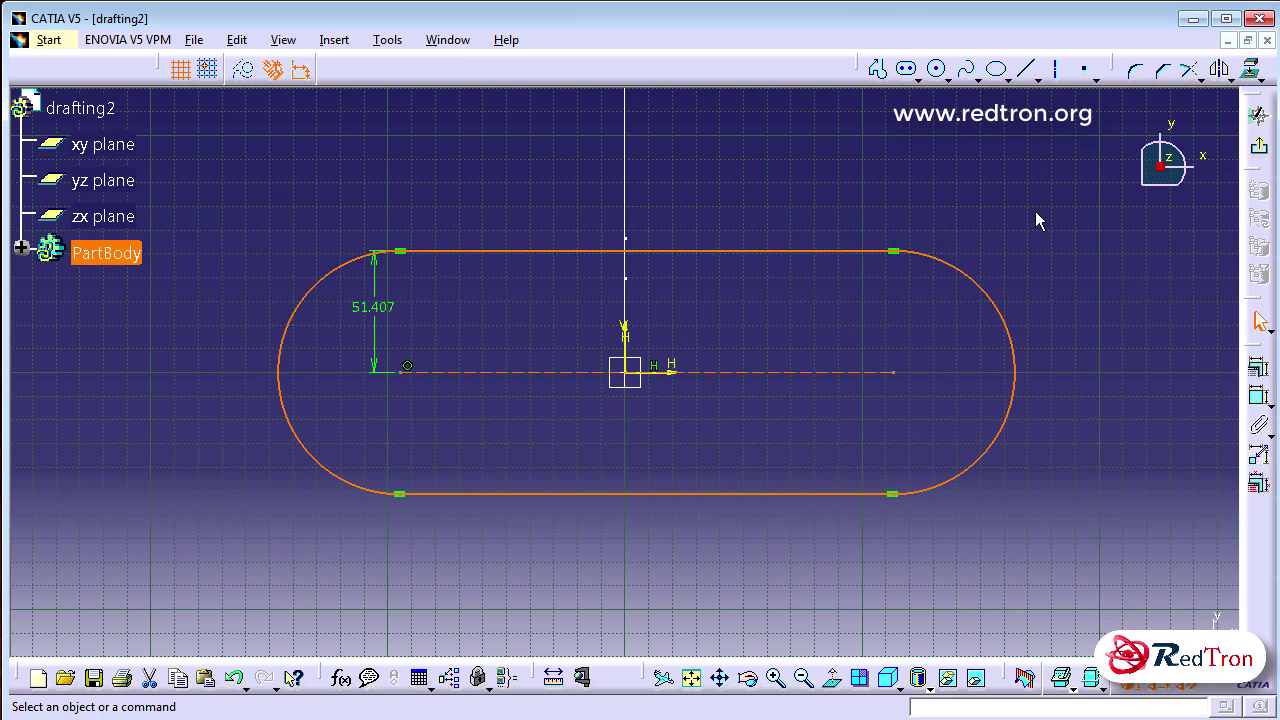
# Step: Constrain the slot's two centre points symmetric about the vertical axis
pyautogui.click(897, 373)
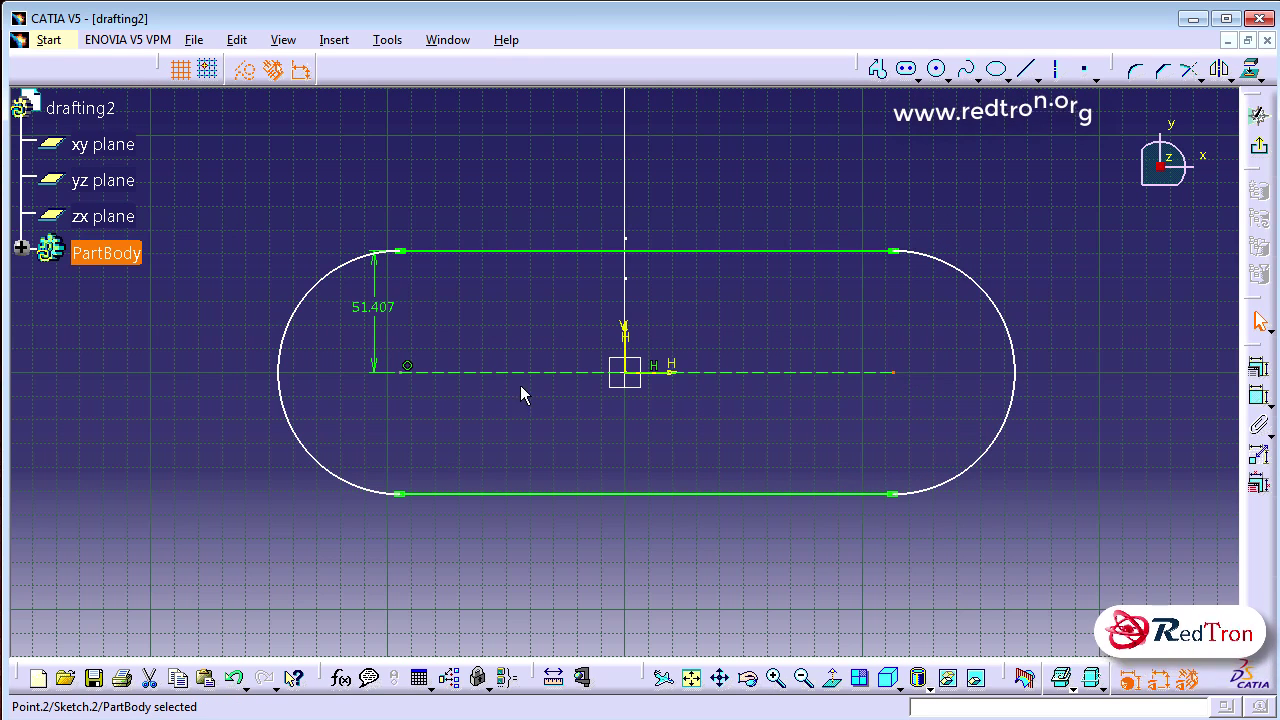
pyautogui.click(402, 372)
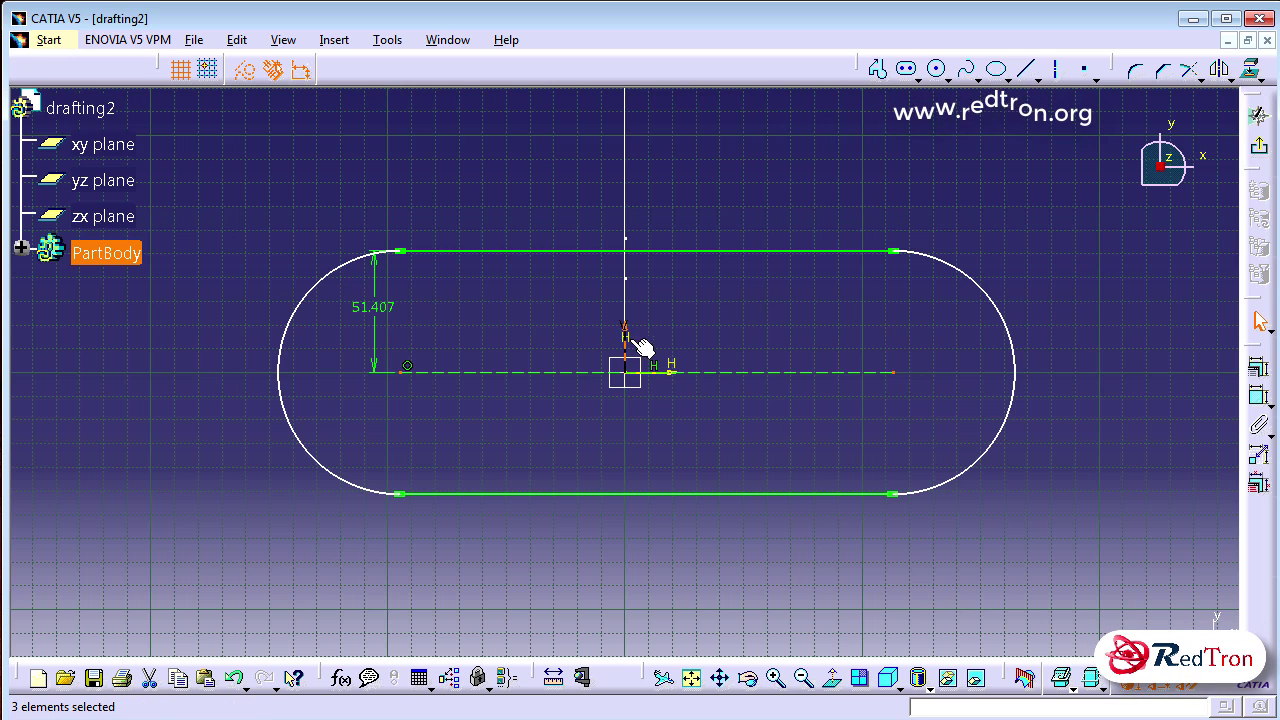
pyautogui.click(1258, 365)
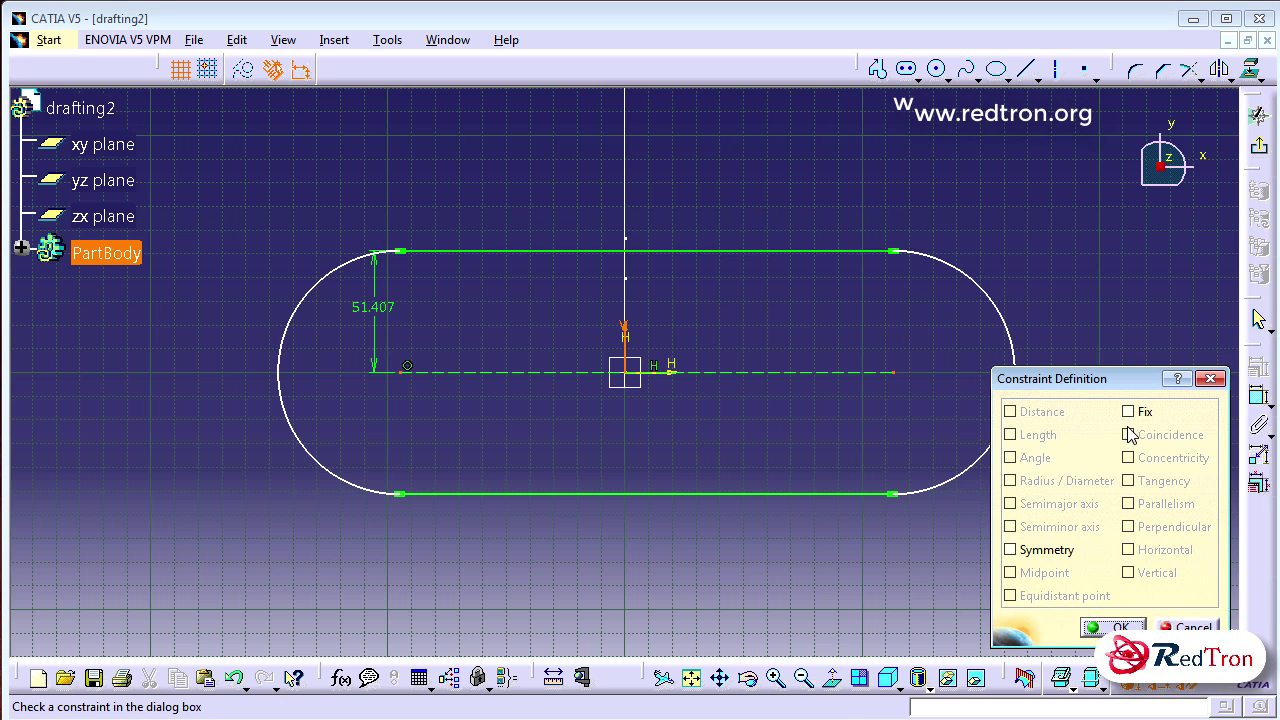
pyautogui.click(1010, 550)
pyautogui.press('Return')
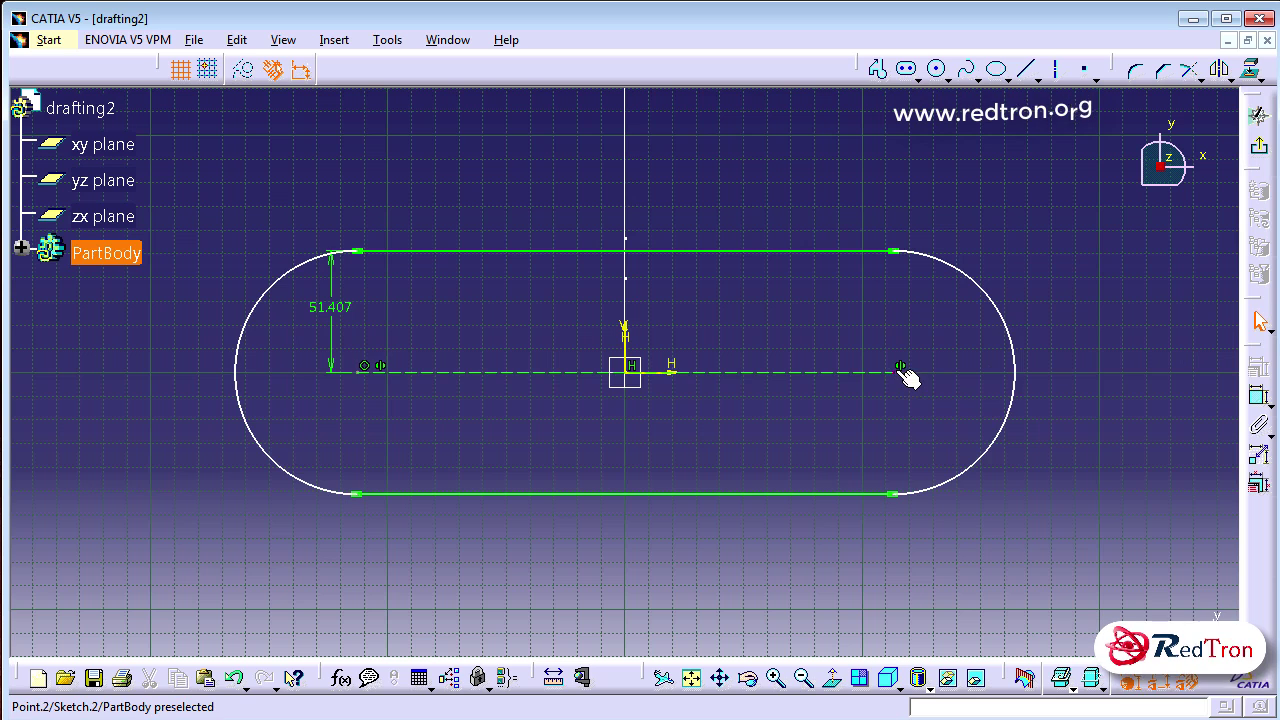
# Step: Shorten the slot and change its 51.407 dimension to 60, then exit the sketch
pyautogui.moveTo(880, 372); pyautogui.dragTo(828, 369)
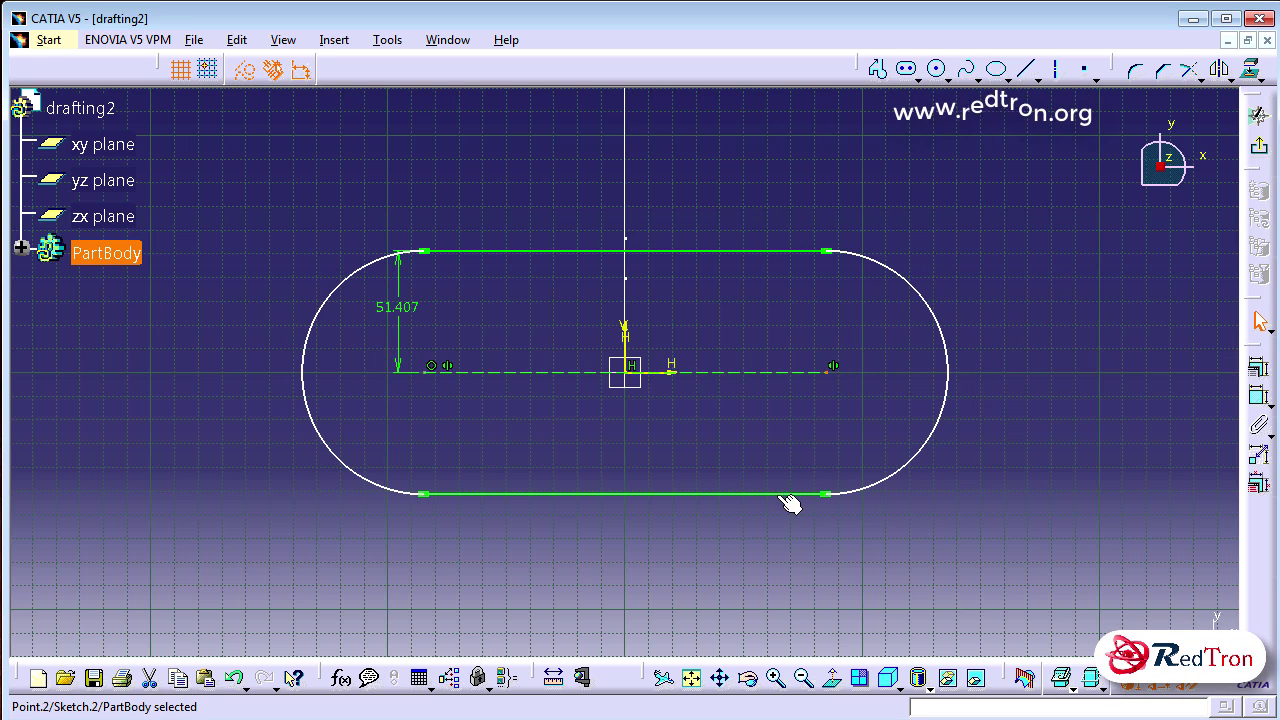
pyautogui.doubleClick(405, 313)
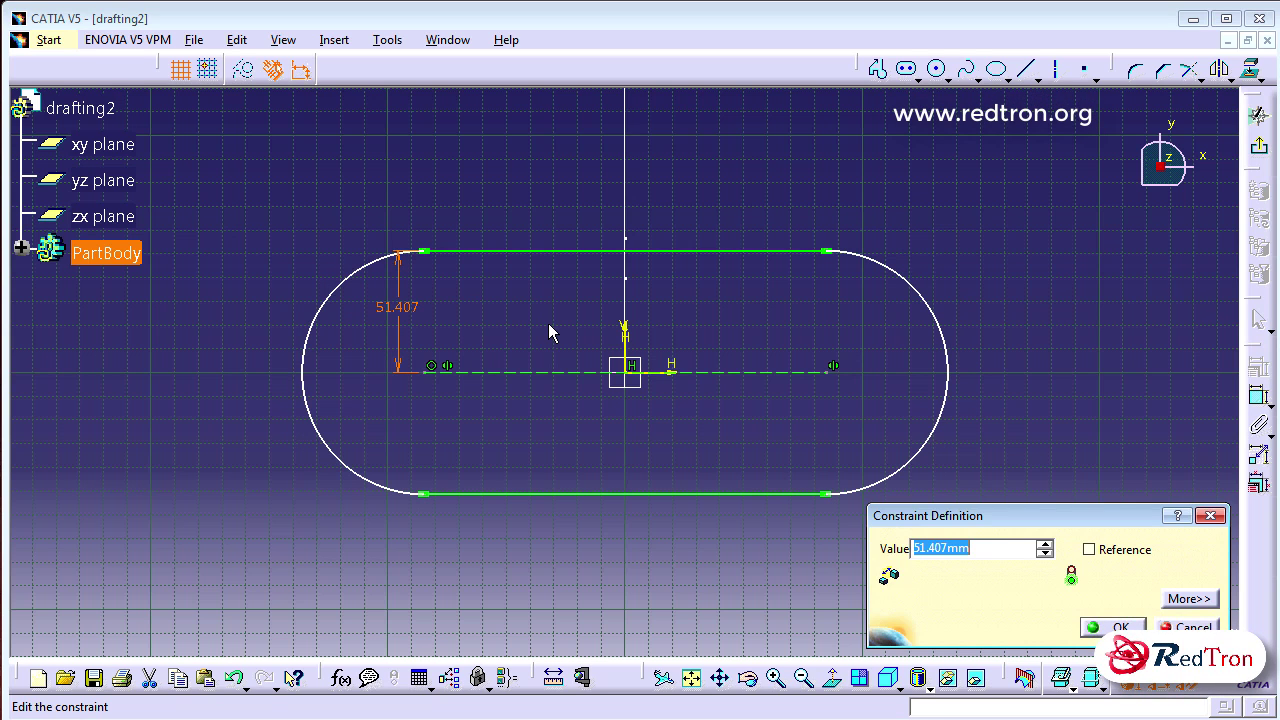
pyautogui.write('60')
pyautogui.press('Return')
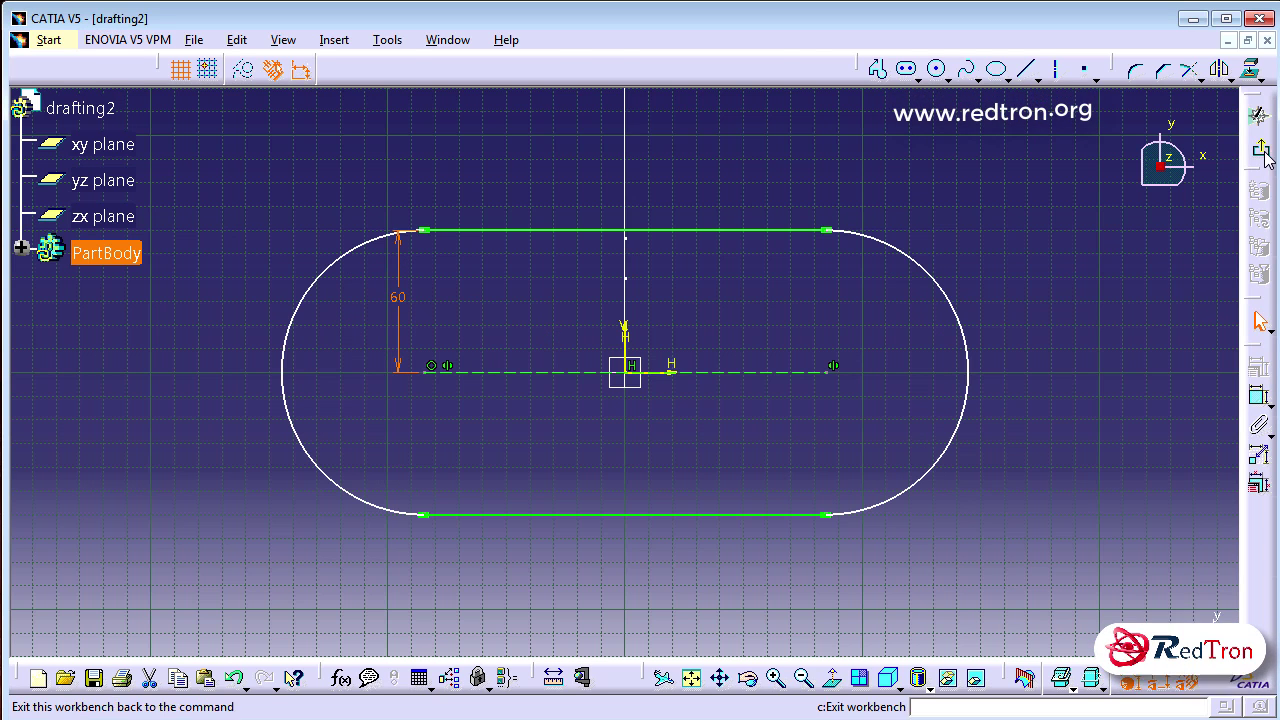
pyautogui.click(1250, 68)
# Step: Create a Rib with Sketch.1 as profile and Sketch.2 as centre curve, forming the oval ring
pyautogui.moveTo(740, 187)
pyautogui.mouseDown(button='middle')
pyautogui.moveTo(600, 409)
pyautogui.moveTo(486, 143)
pyautogui.moveTo(592, 126)
pyautogui.moveTo(549, 180)
pyautogui.moveTo(509, 283)
pyautogui.moveTo(511, 206)
pyautogui.mouseUp(button='middle')
pyautogui.click(384, 72)
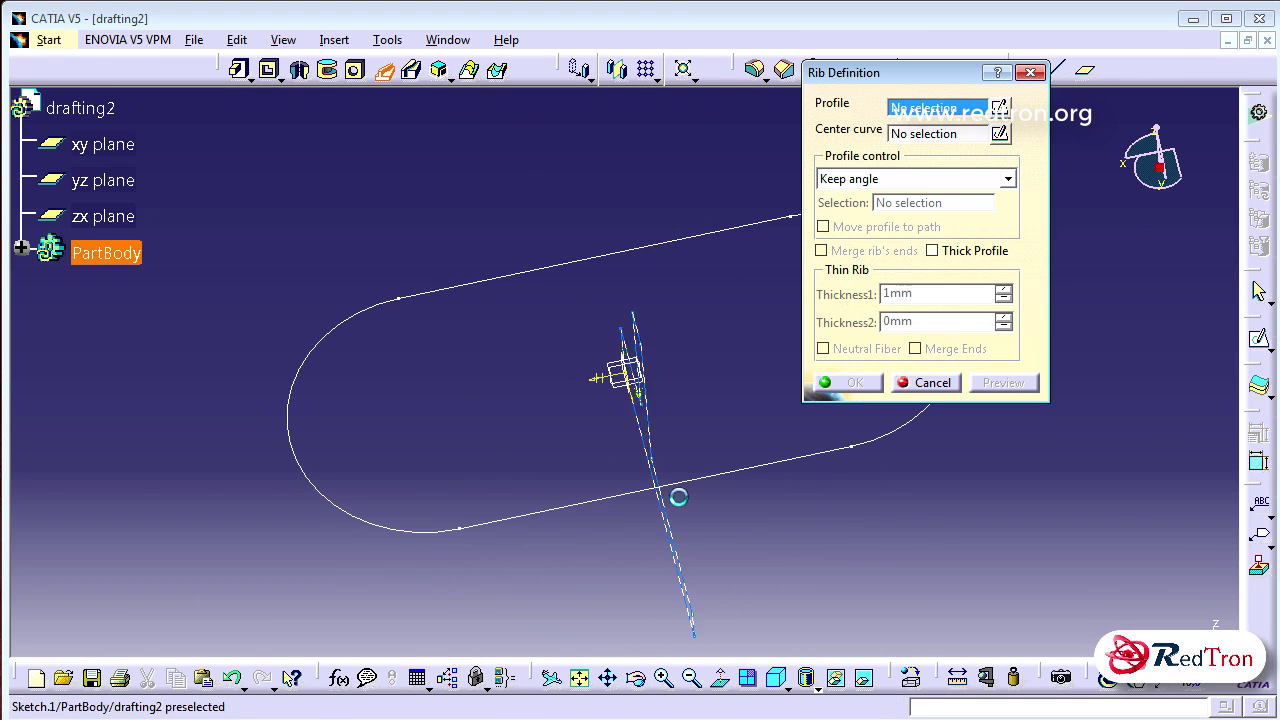
pyautogui.click(685, 550)
pyautogui.click(699, 485)
pyautogui.moveTo(699, 485)
pyautogui.mouseDown(button='middle')
pyautogui.moveTo(887, 485)
pyautogui.moveTo(885, 460)
pyautogui.mouseUp(button='middle')
pyautogui.click(855, 383)
pyautogui.moveTo(980, 406); pyautogui.dragTo(790, 320, button='middle')
pyautogui.moveTo(803, 366); pyautogui.dragTo(826, 458, button='middle')
pyautogui.moveTo(662, 562); pyautogui.dragTo(900, 549, button='middle')
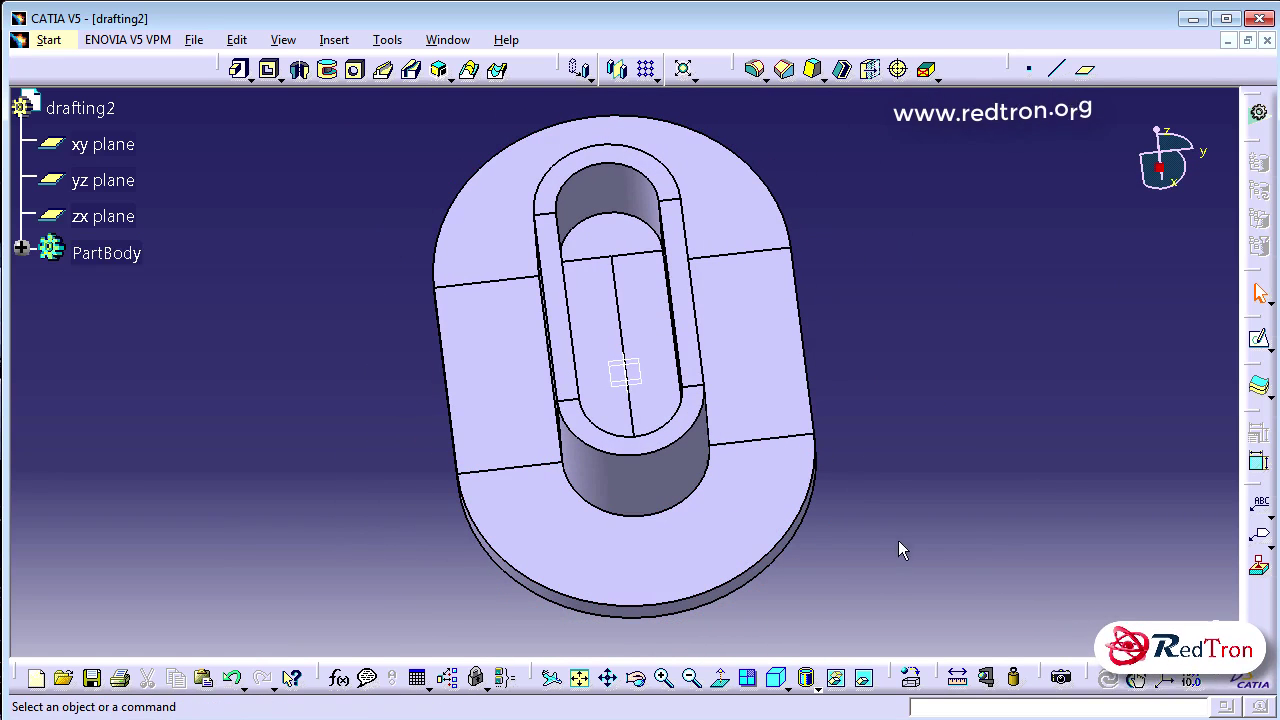
# Step: Switch to the Drafting workbench and create an empty Standard ISO A4 drawing
pyautogui.click(49, 40)
pyautogui.moveTo(110, 88)
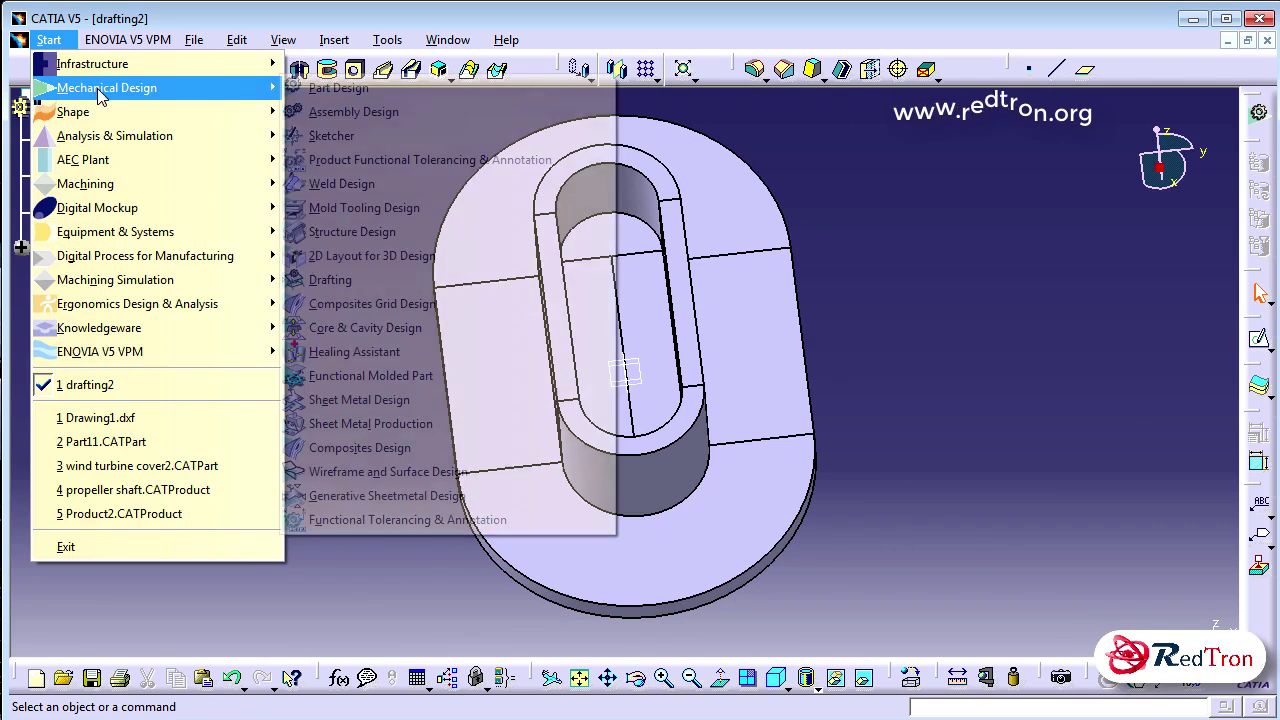
pyautogui.click(337, 280)
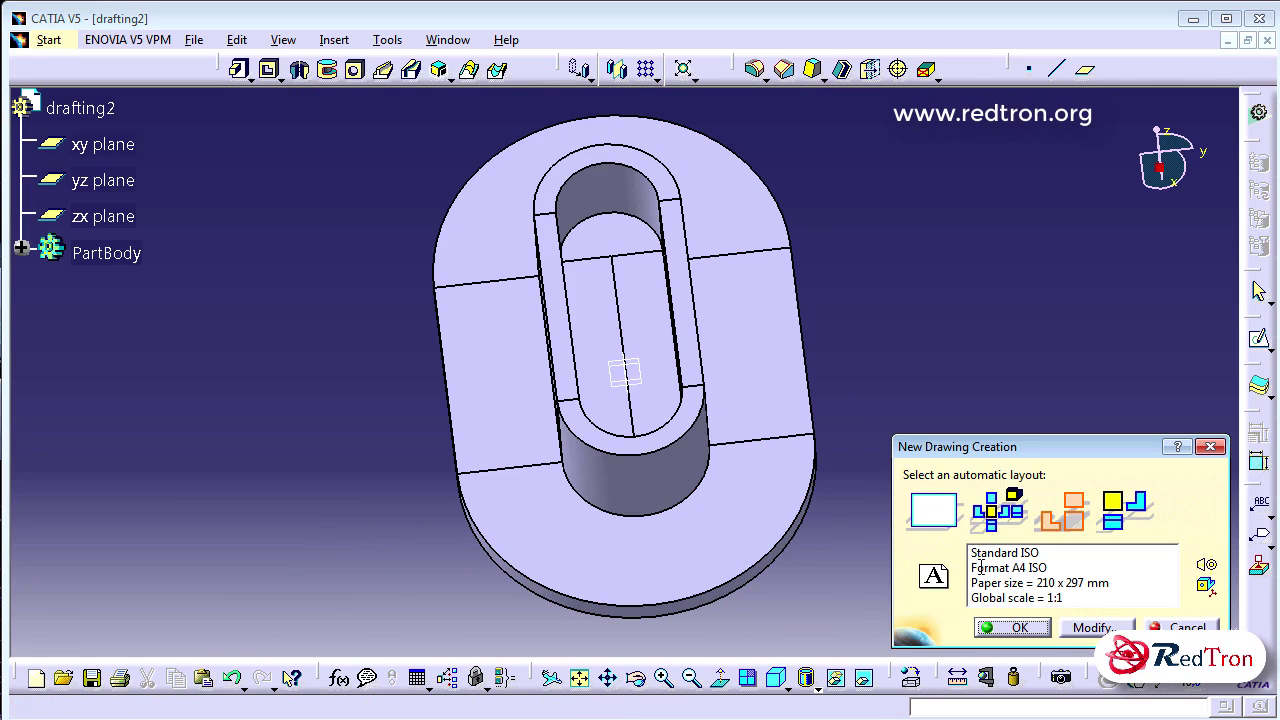
pyautogui.click(1030, 630)
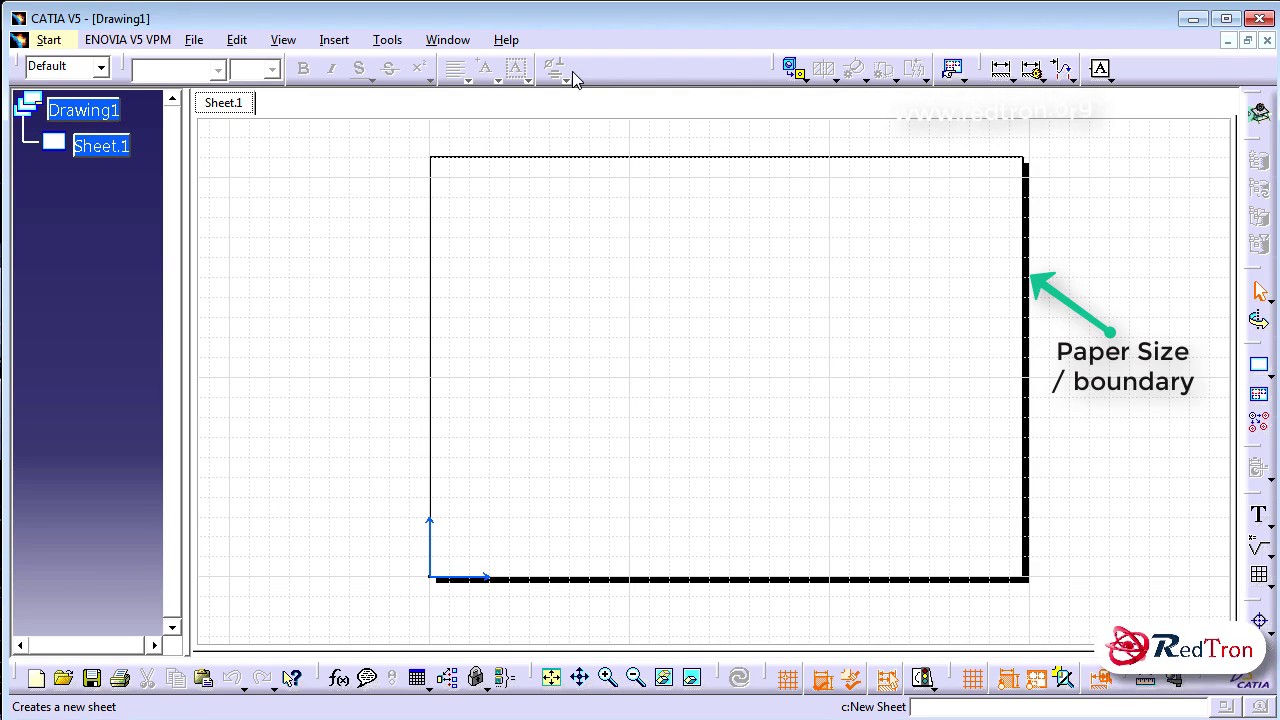
# Step: Generate a front view of drafting2 from a face picked in the part window
pyautogui.click(793, 70)
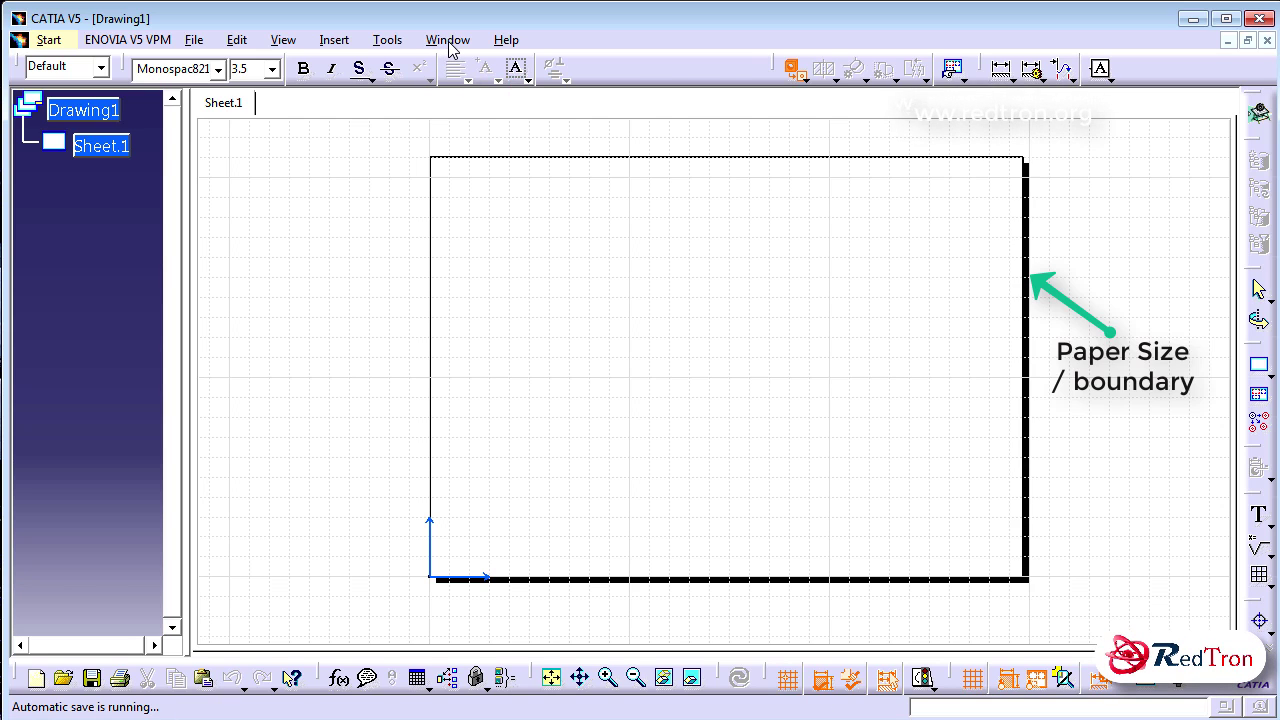
pyautogui.click(448, 40)
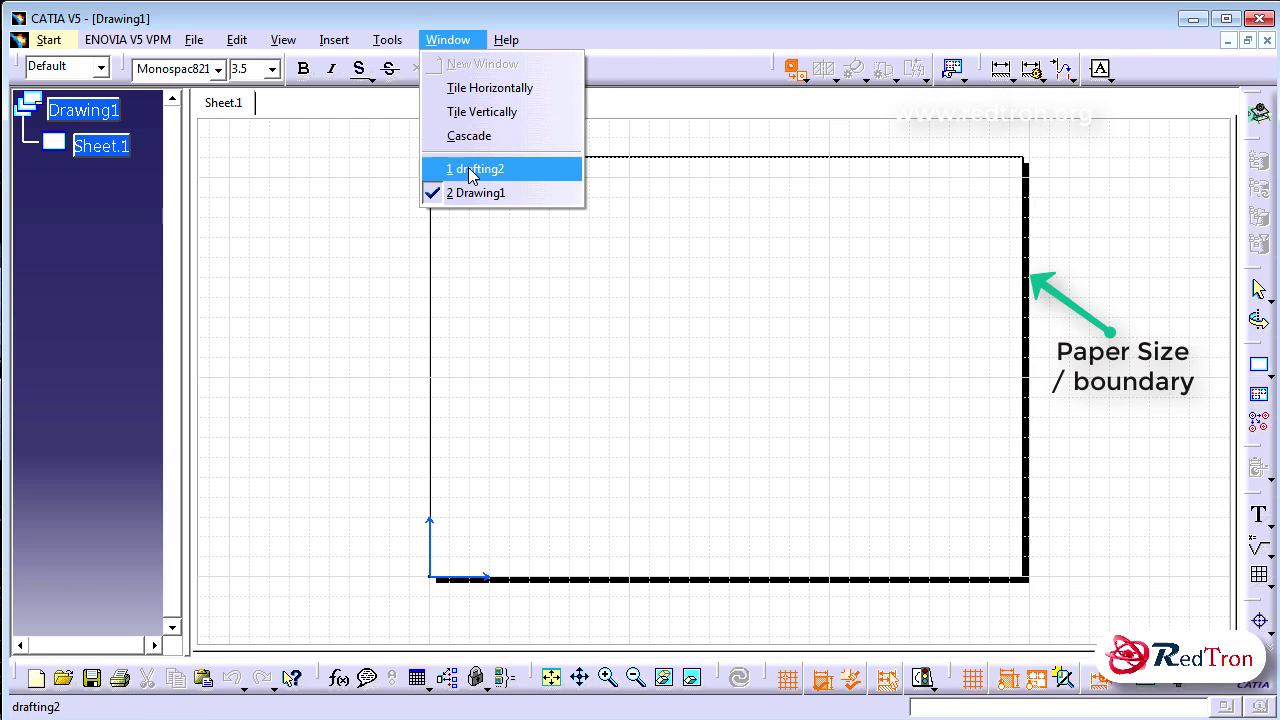
pyautogui.click(472, 171)
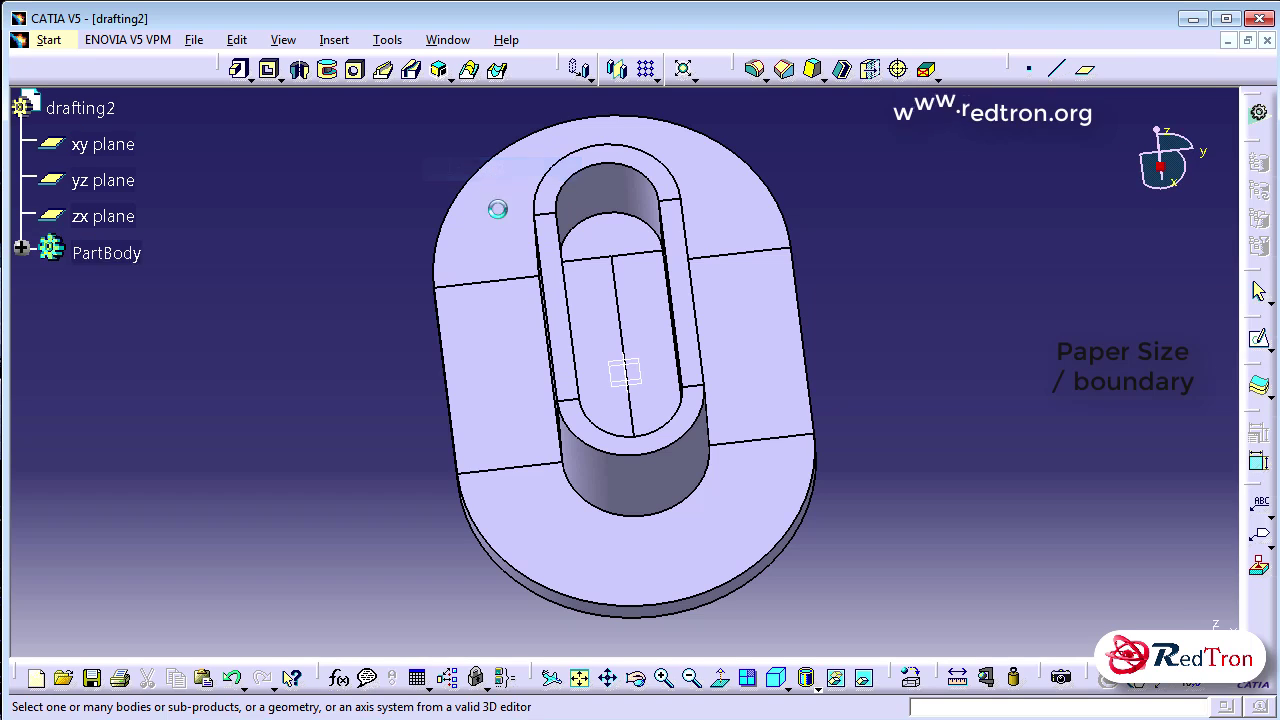
pyautogui.click(514, 317)
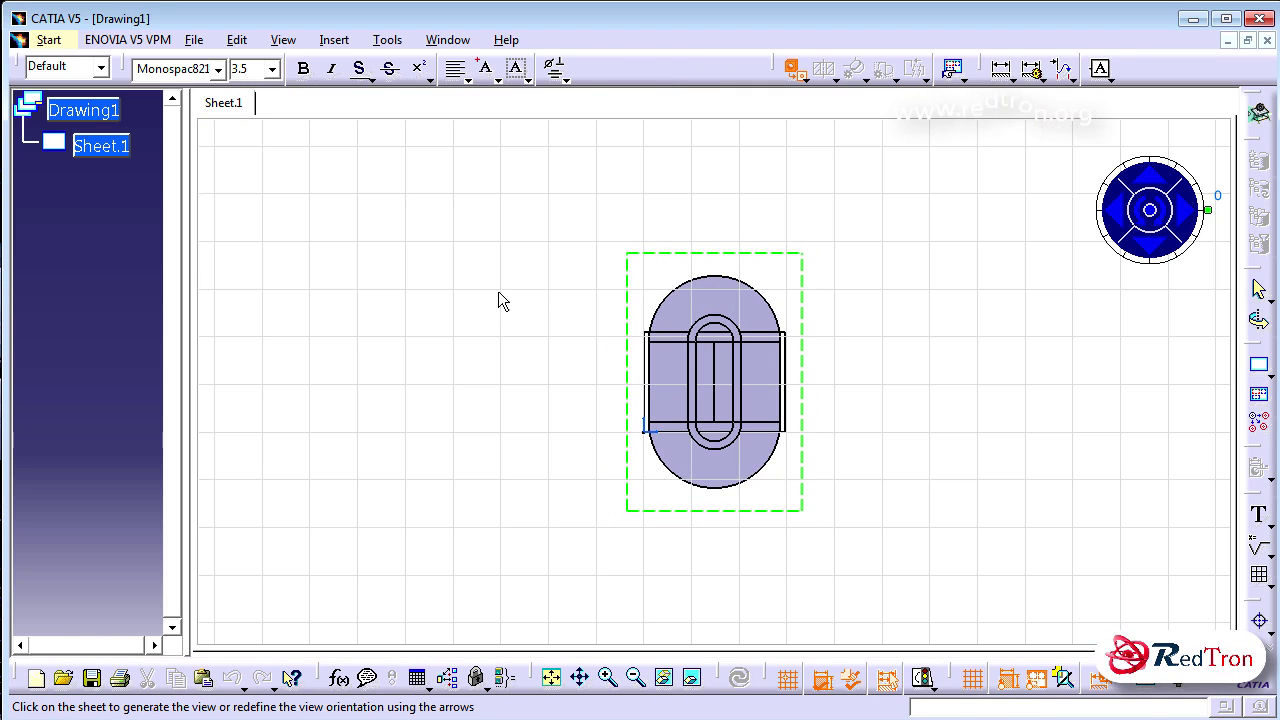
pyautogui.rightClick(122, 152)
pyautogui.click(980, 228)
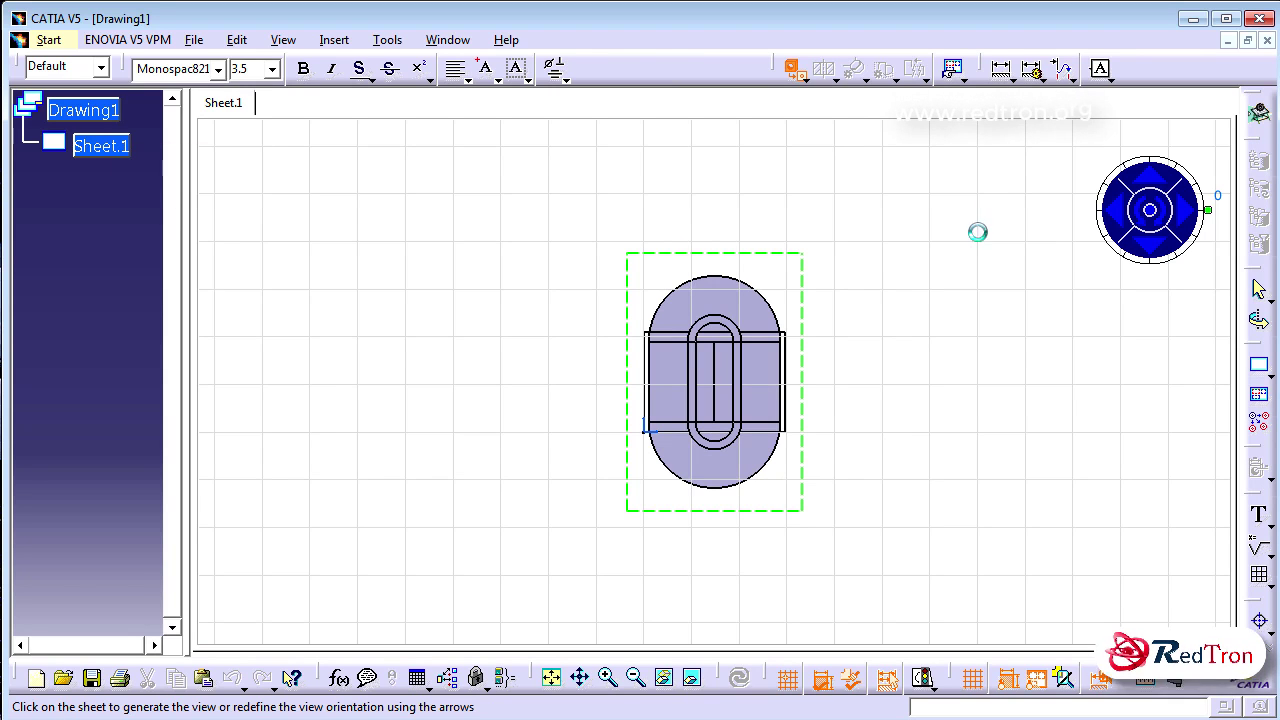
pyautogui.click(558, 230)
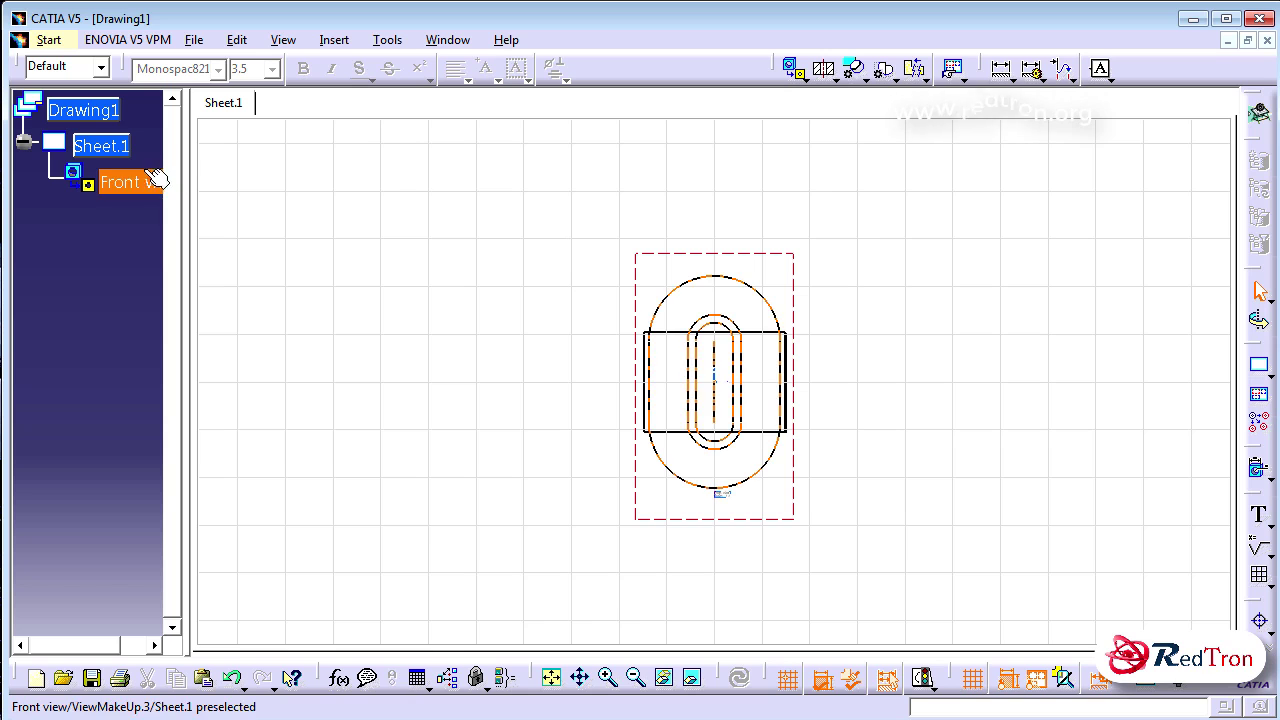
# Step: Change Sheet.1's scale to 1:4 and move the front view toward the left side
pyautogui.rightClick(113, 150)
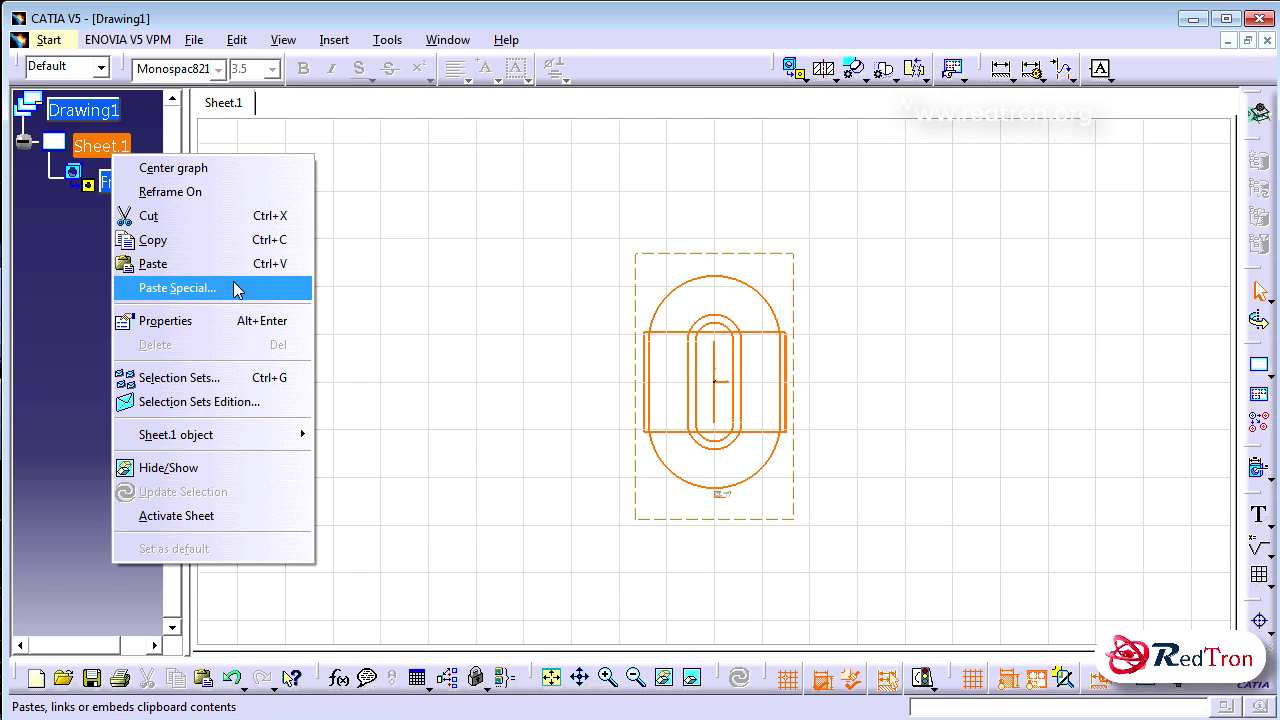
pyautogui.click(240, 320)
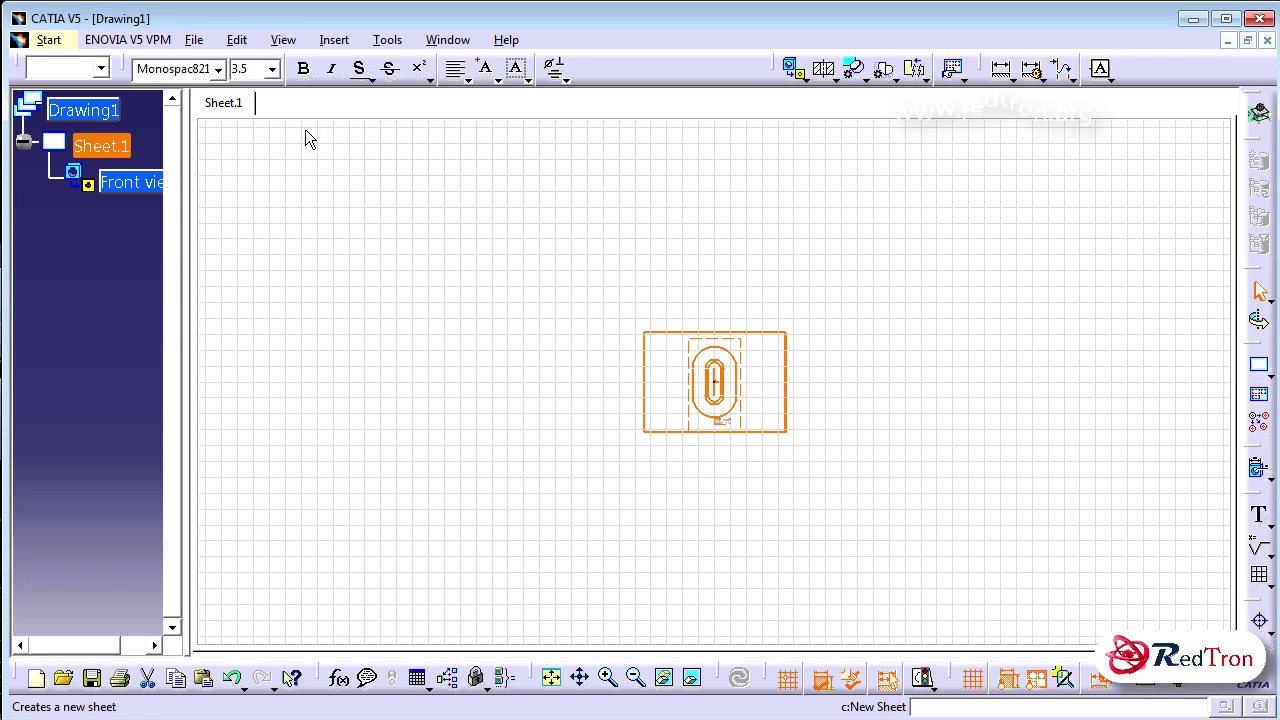
pyautogui.rightClick(112, 146)
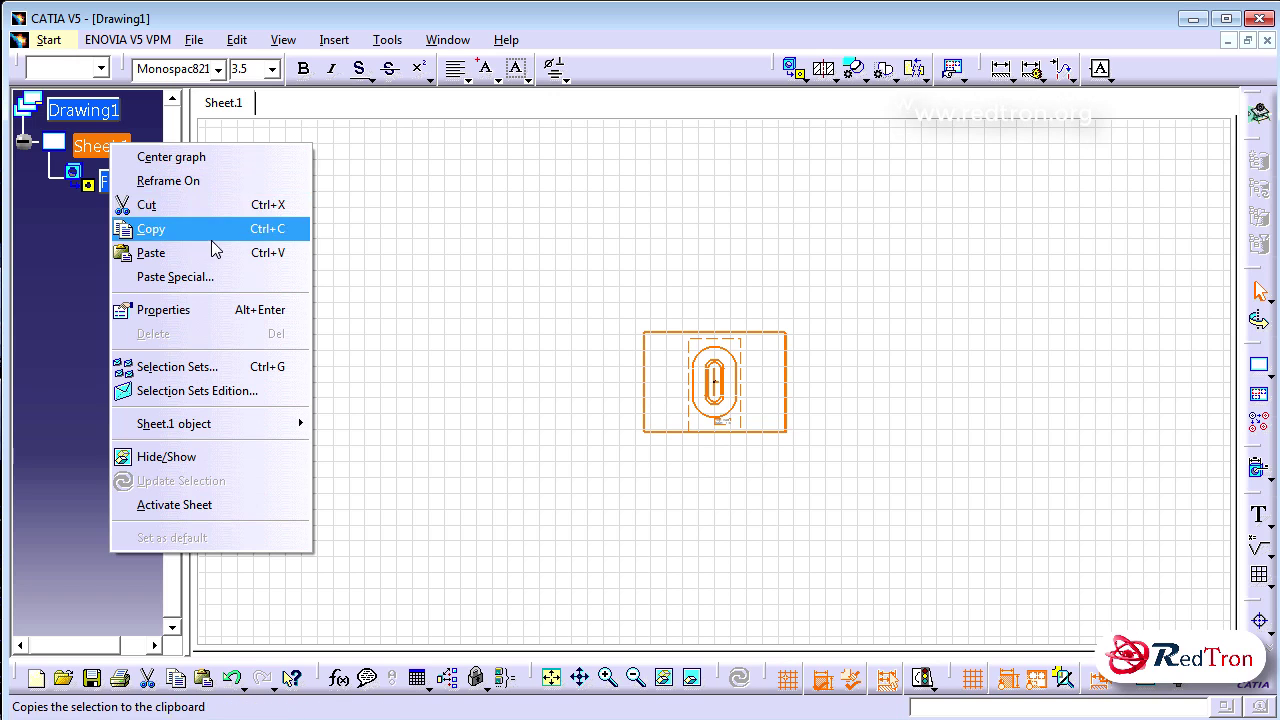
pyautogui.click(229, 309)
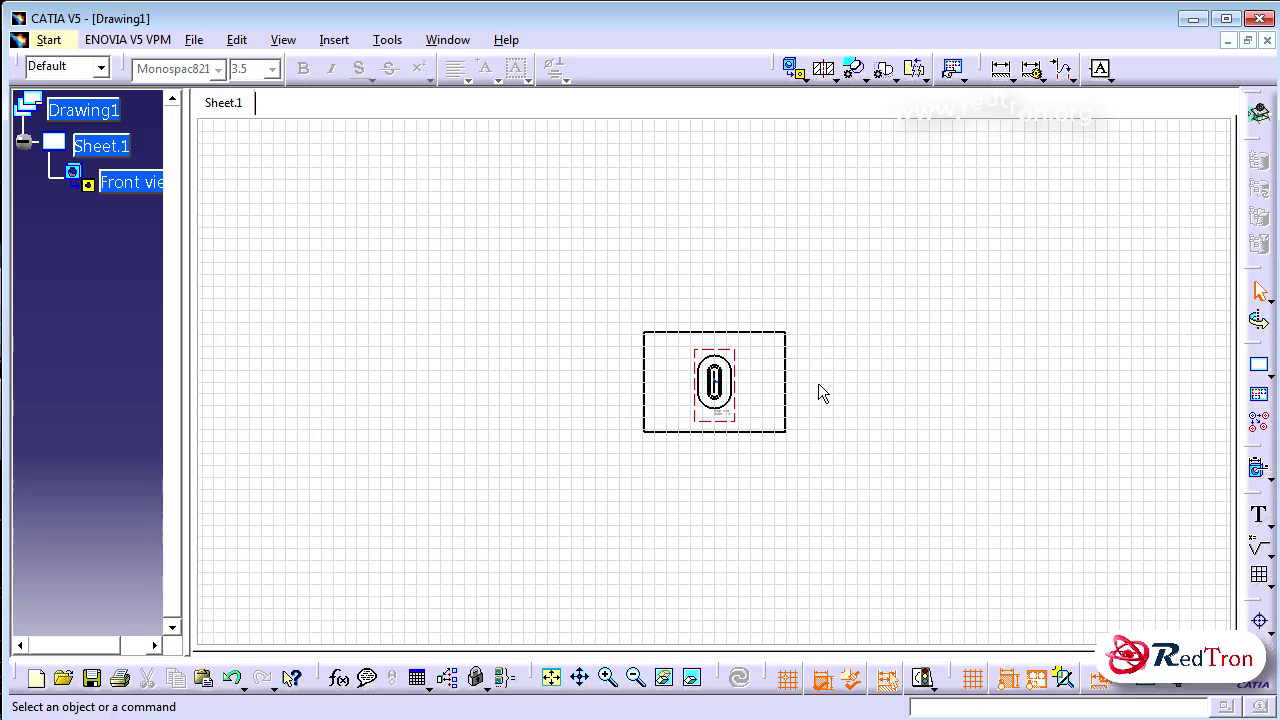
pyautogui.moveTo(818, 393)
pyautogui.mouseDown(button='middle')
pyautogui.moveTo(829, 126)
pyautogui.moveTo(849, 163)
pyautogui.moveTo(707, 181)
pyautogui.mouseUp(button='middle')
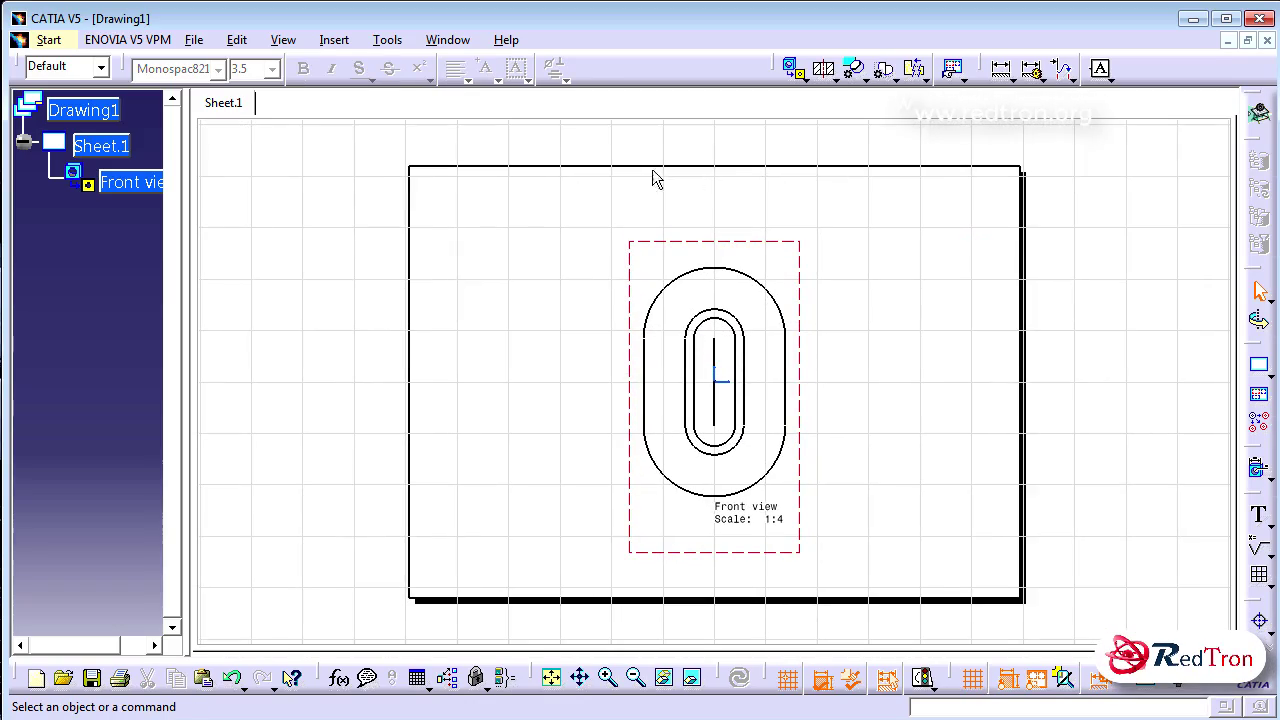
pyautogui.moveTo(728, 296); pyautogui.dragTo(632, 294)
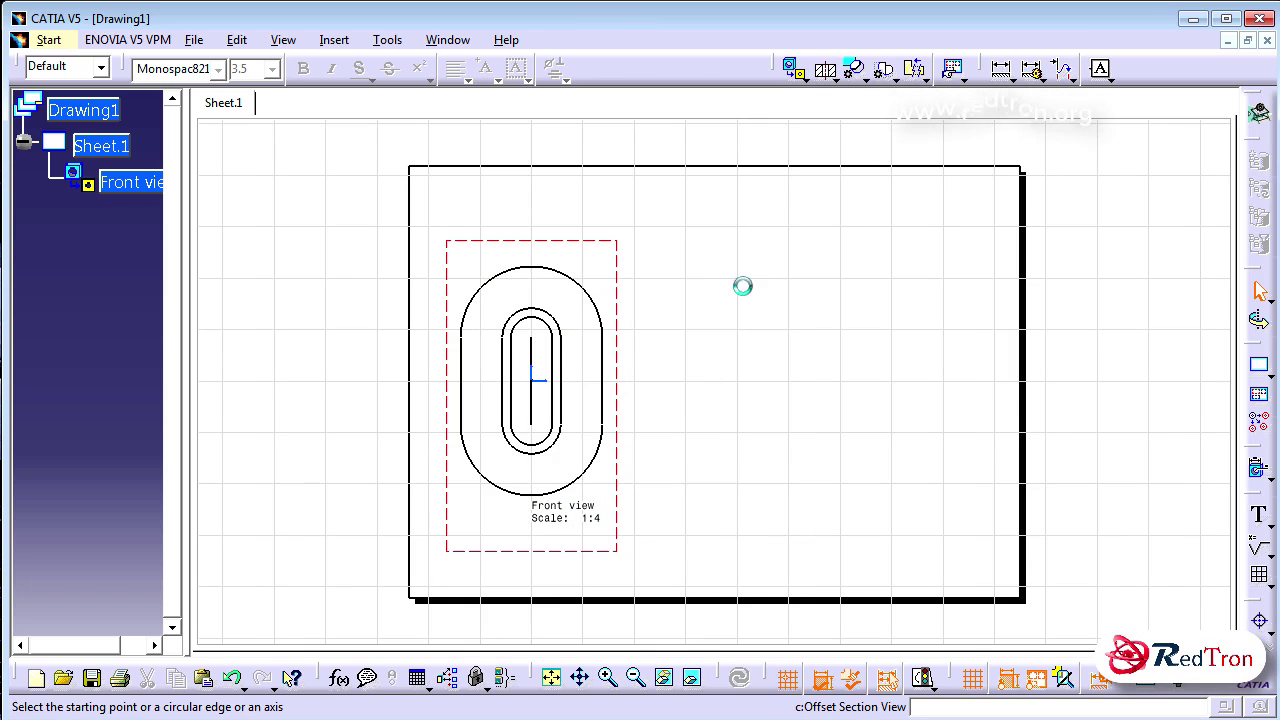
# Step: Cut section A-A horizontally through the front view and place it to the upper right
pyautogui.click(615, 382)
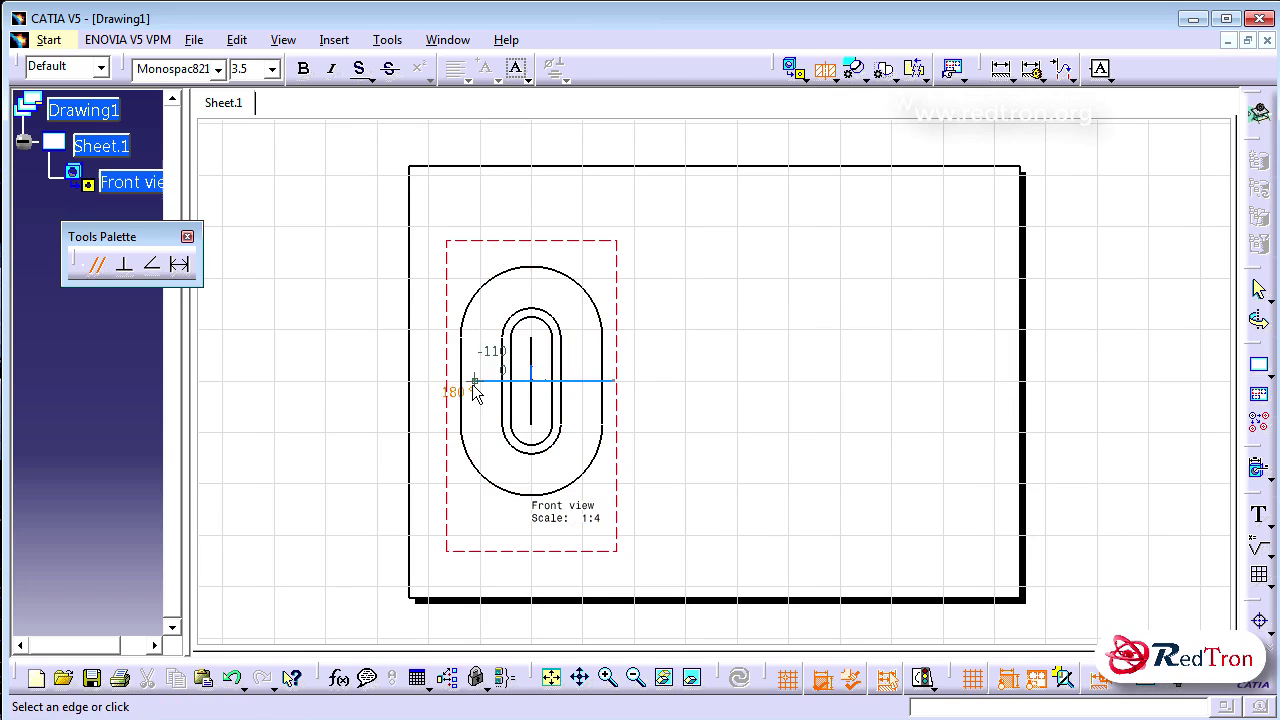
pyautogui.doubleClick(445, 382)
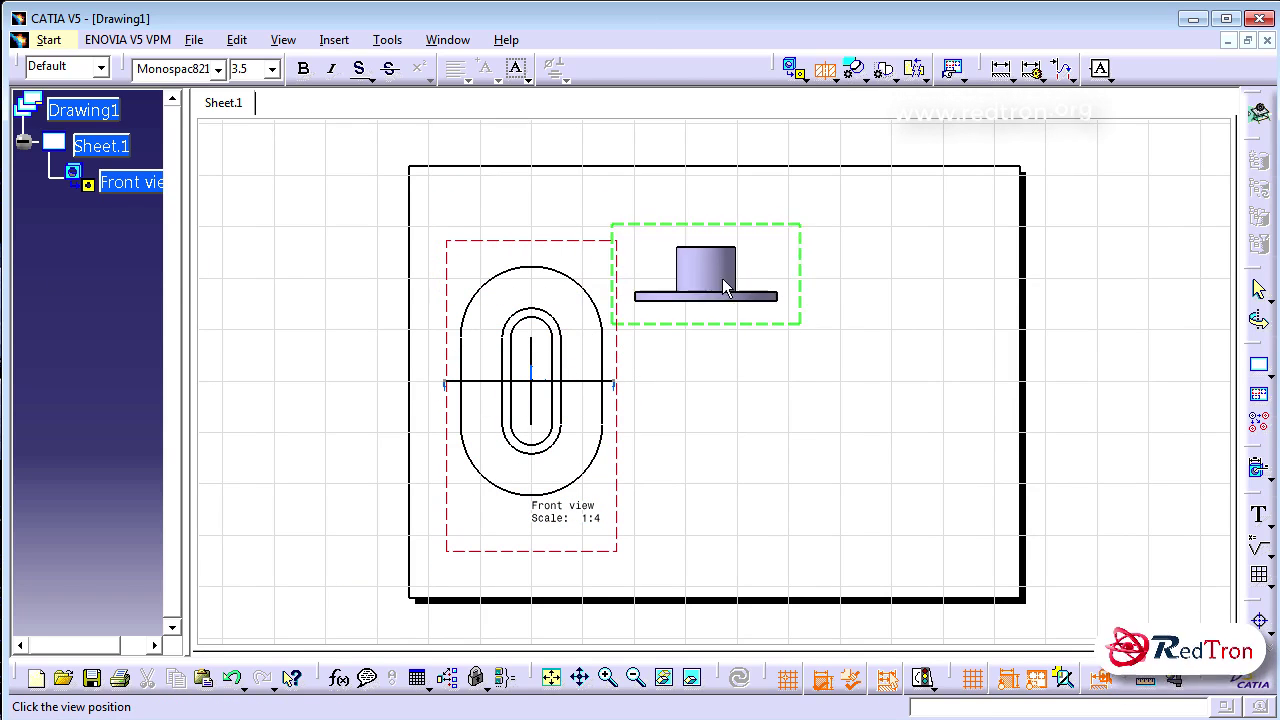
pyautogui.click(731, 349)
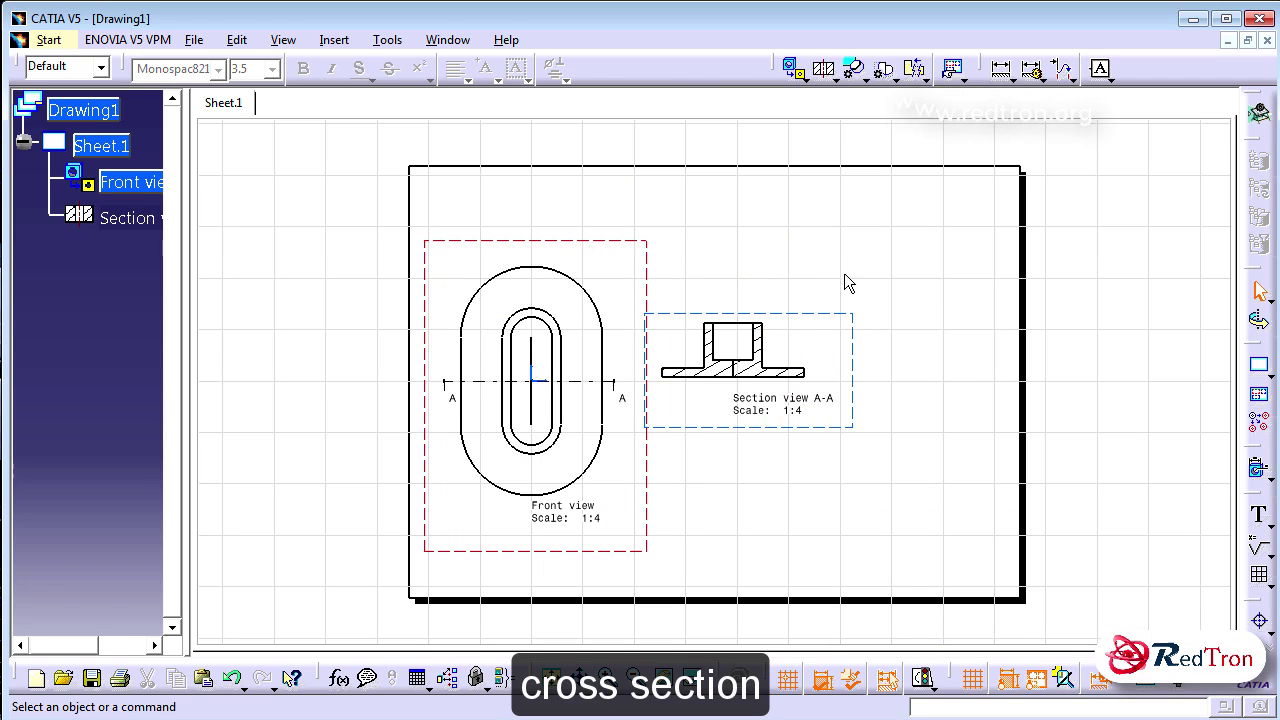
pyautogui.moveTo(829, 315); pyautogui.dragTo(895, 266)
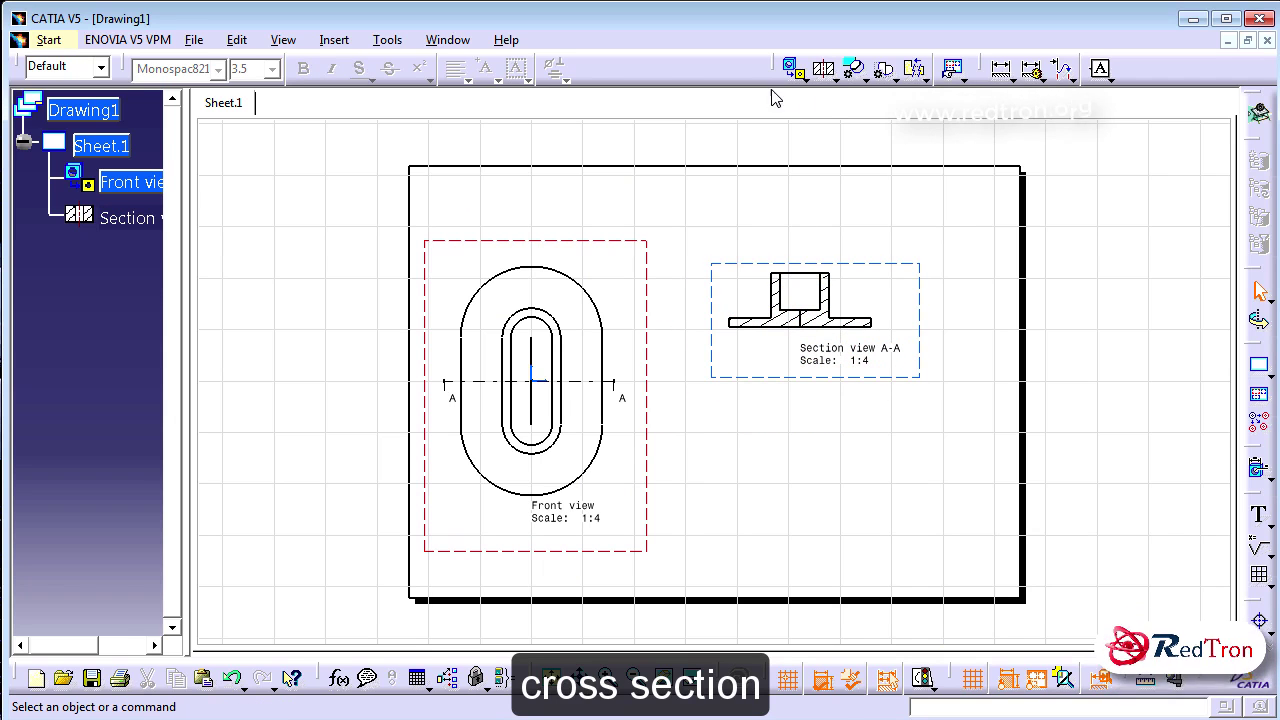
# Step: Dimension outer diameter Ø275.09, slot 169.61, section height 87.76 and flange thickness 17.09
pyautogui.click(591, 288)
pyautogui.click(628, 232)
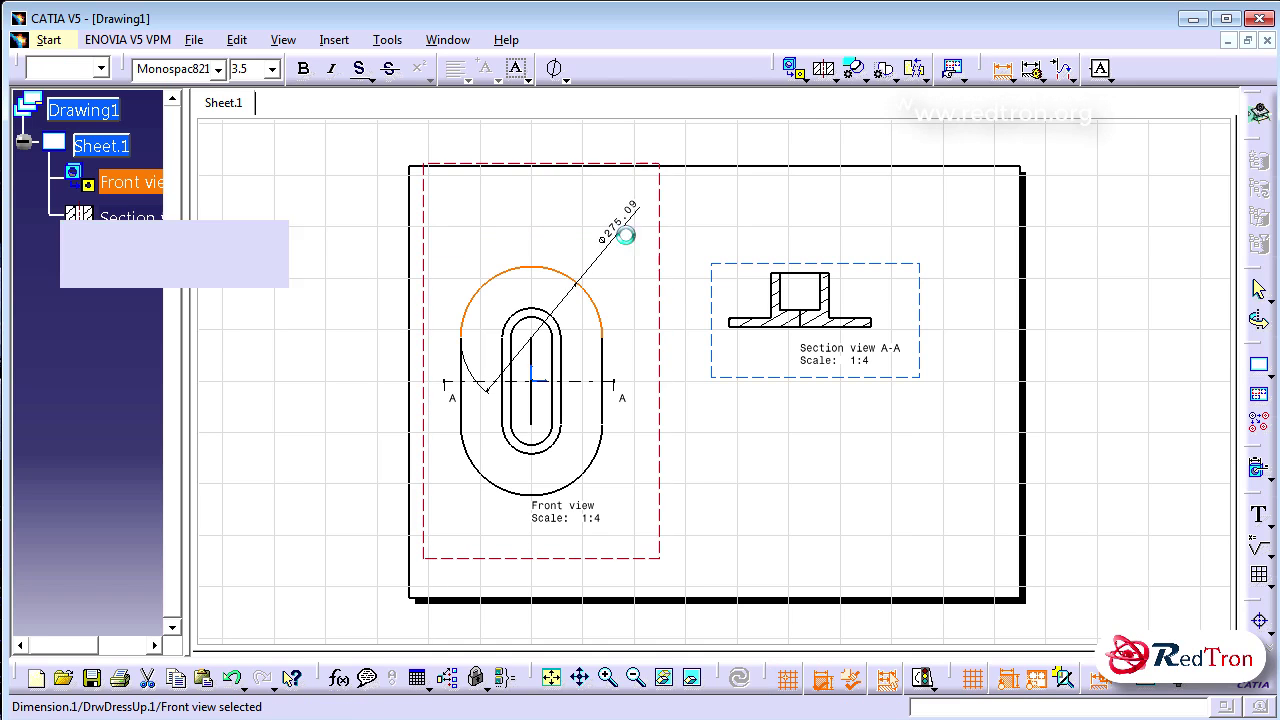
pyautogui.click(1003, 68)
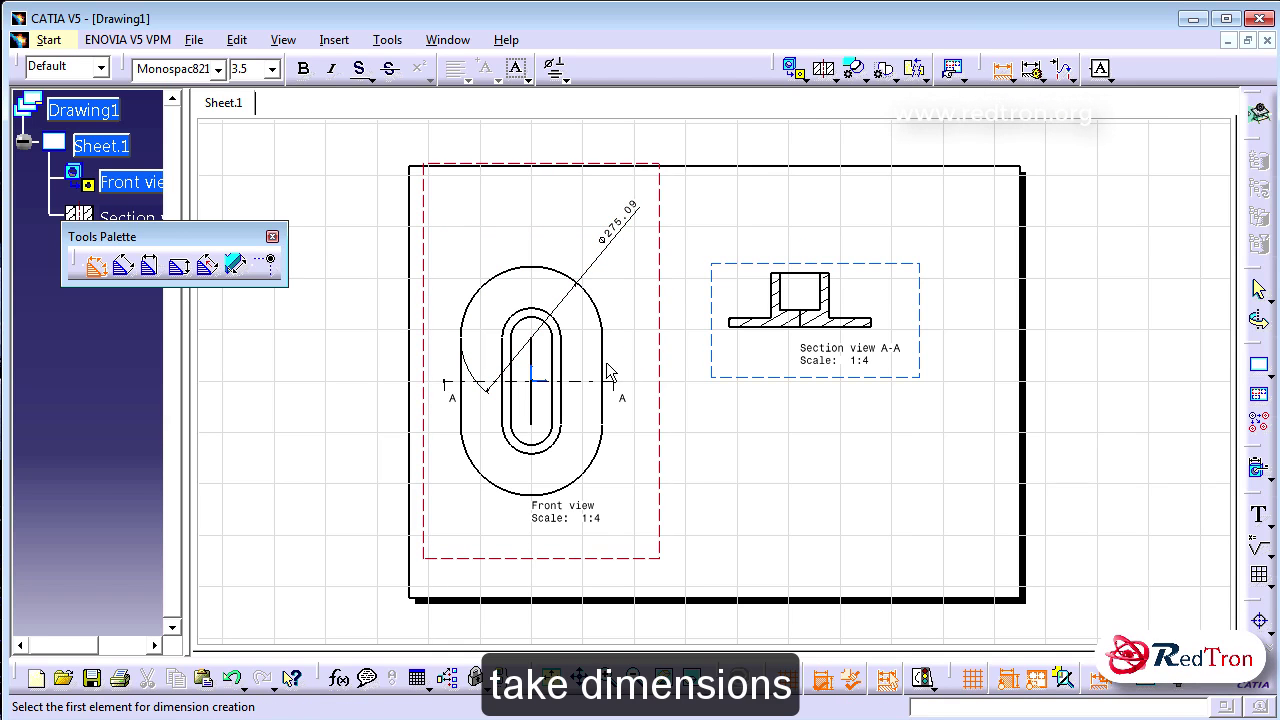
pyautogui.click(655, 372)
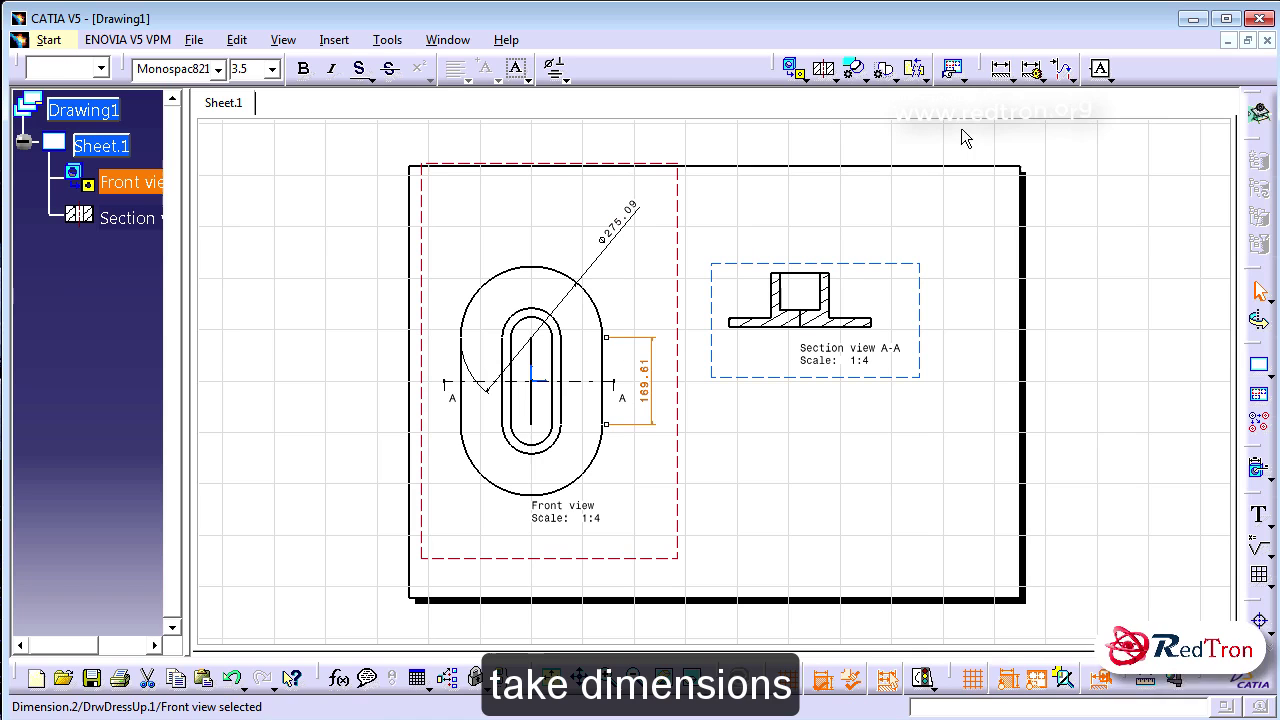
pyautogui.click(1003, 68)
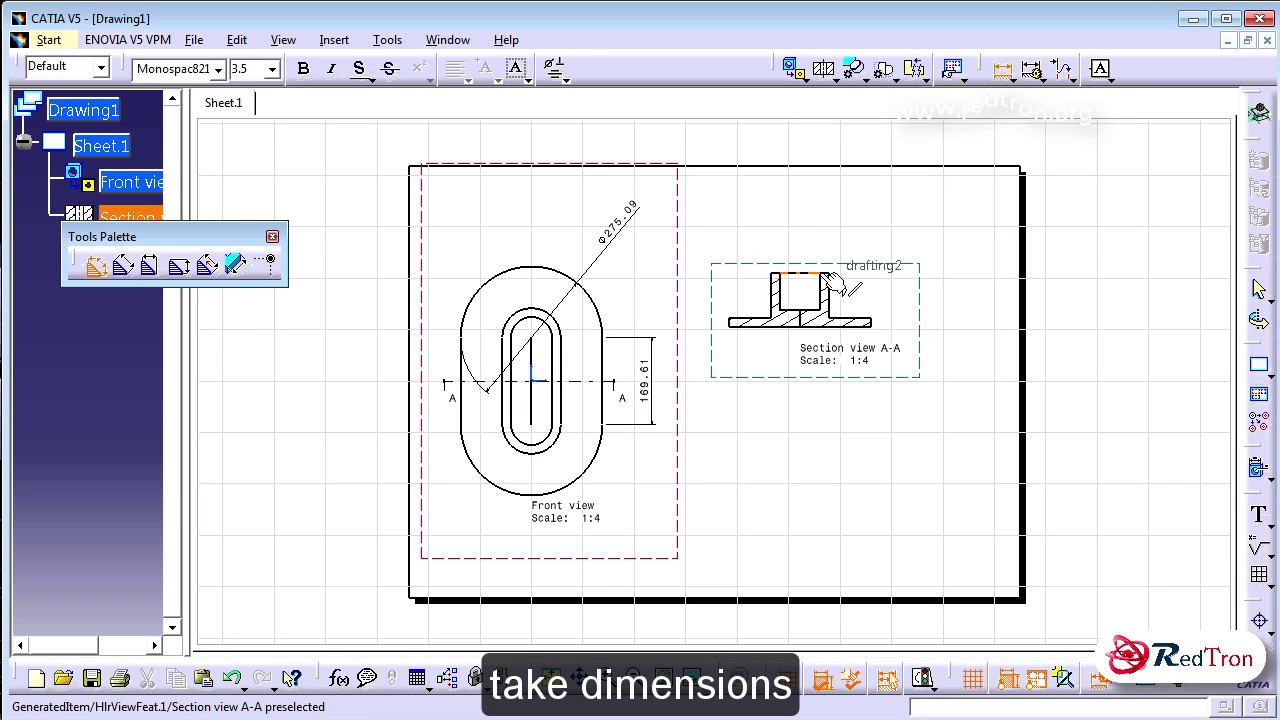
pyautogui.click(829, 290)
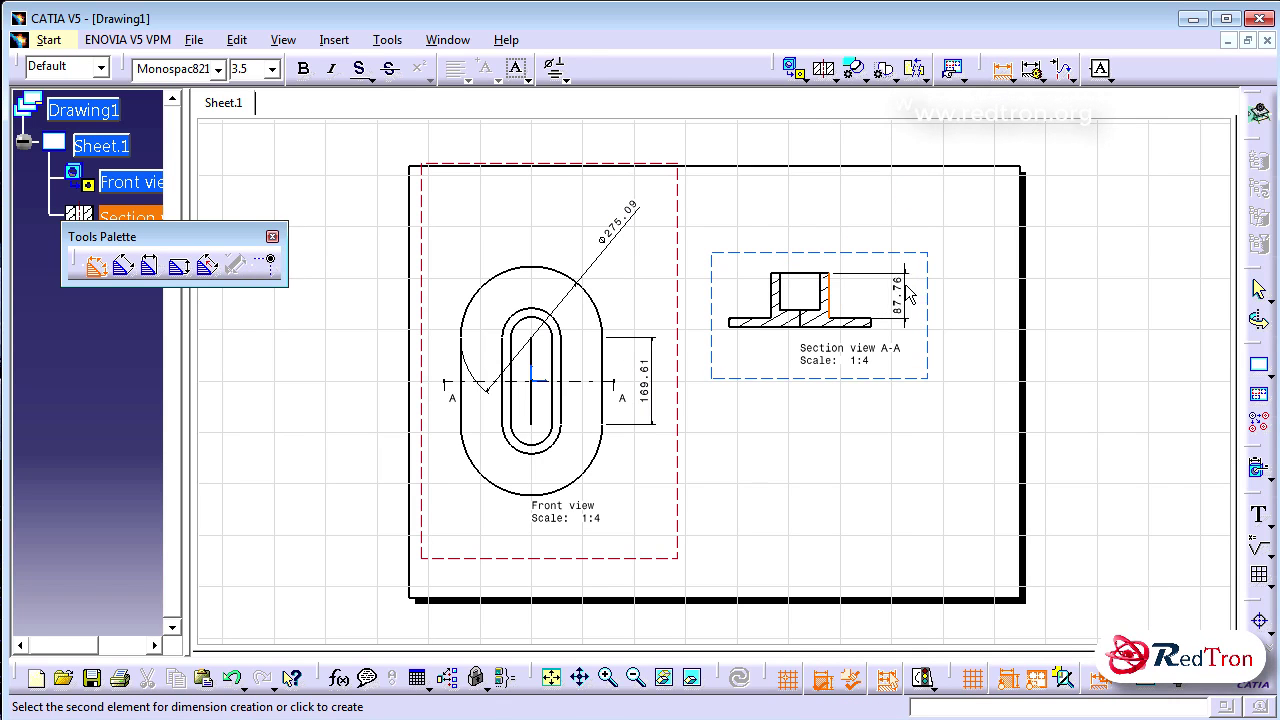
pyautogui.click(910, 289)
pyautogui.click(1003, 68)
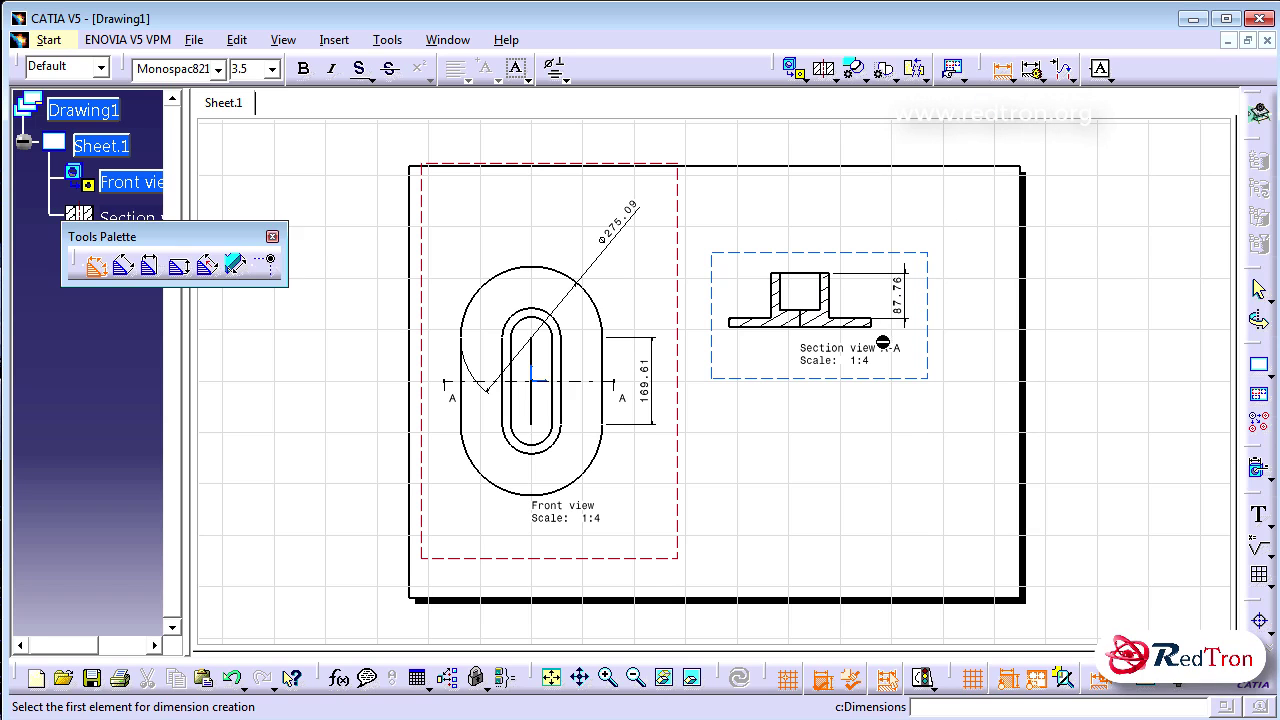
pyautogui.click(738, 322)
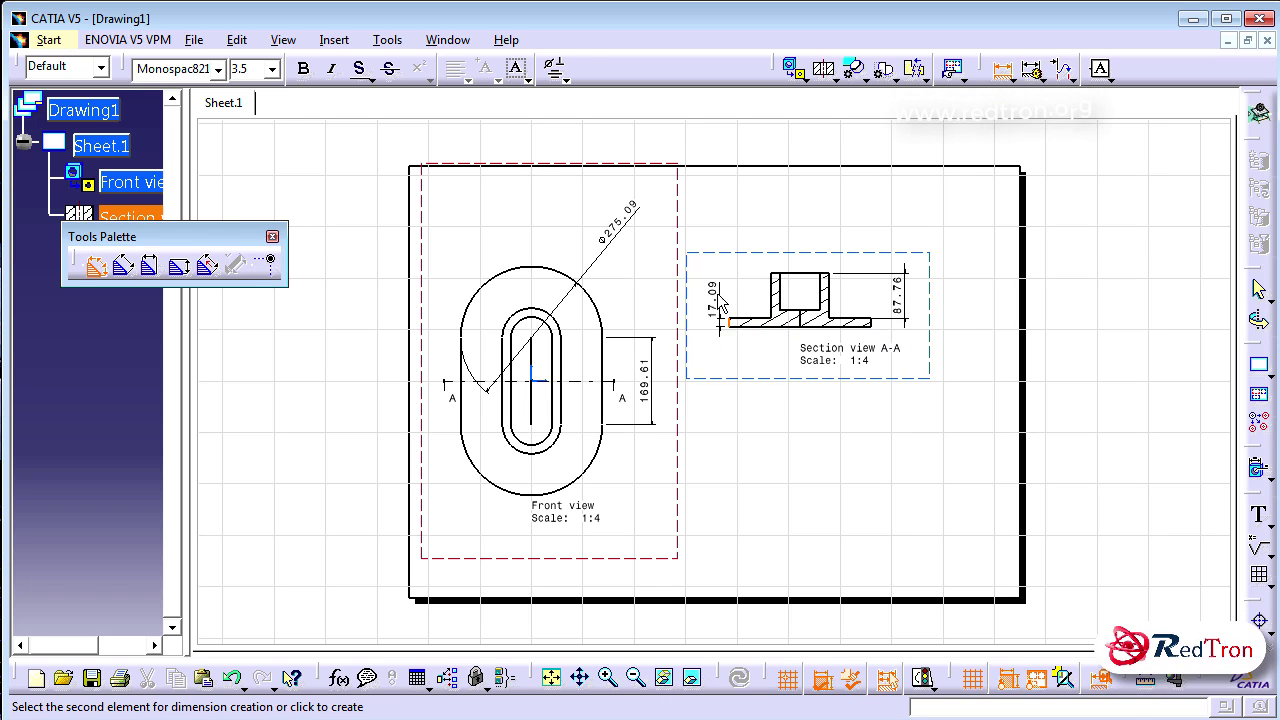
pyautogui.click(716, 285)
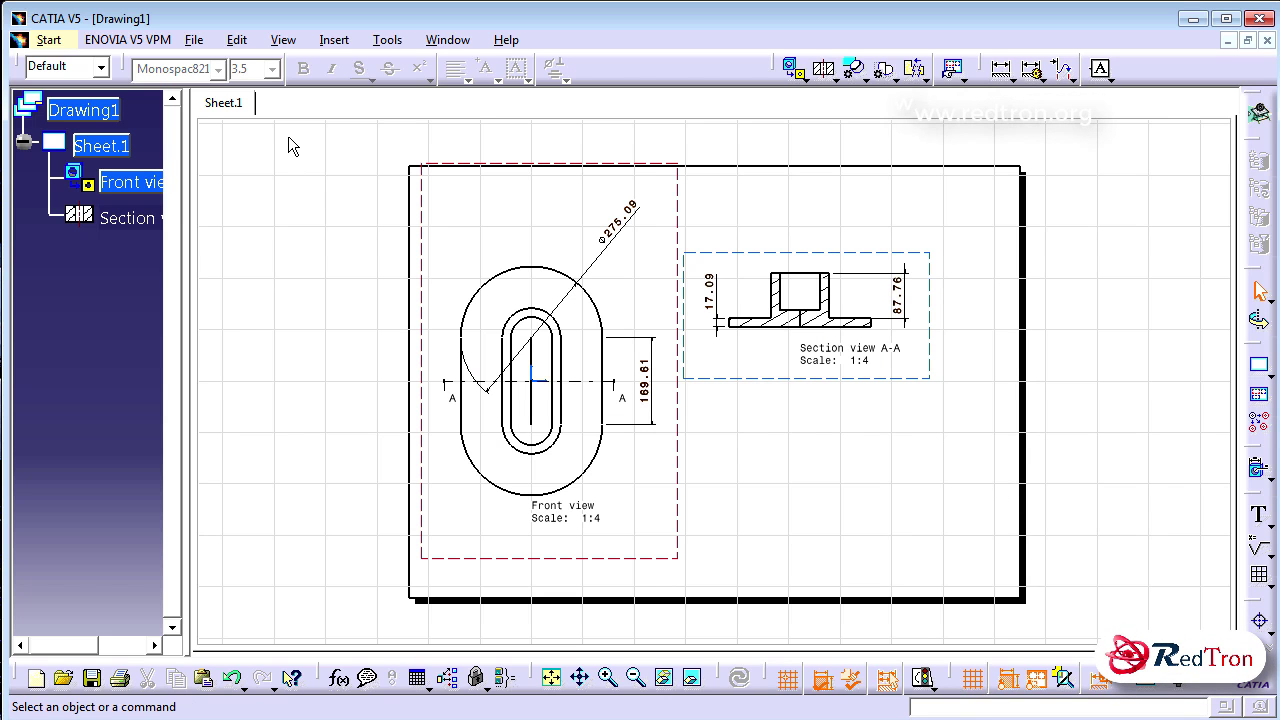
# Step: In the sheet background, create the frame and title block from Drawing Titleblock Sample 2
pyautogui.click(240, 40)
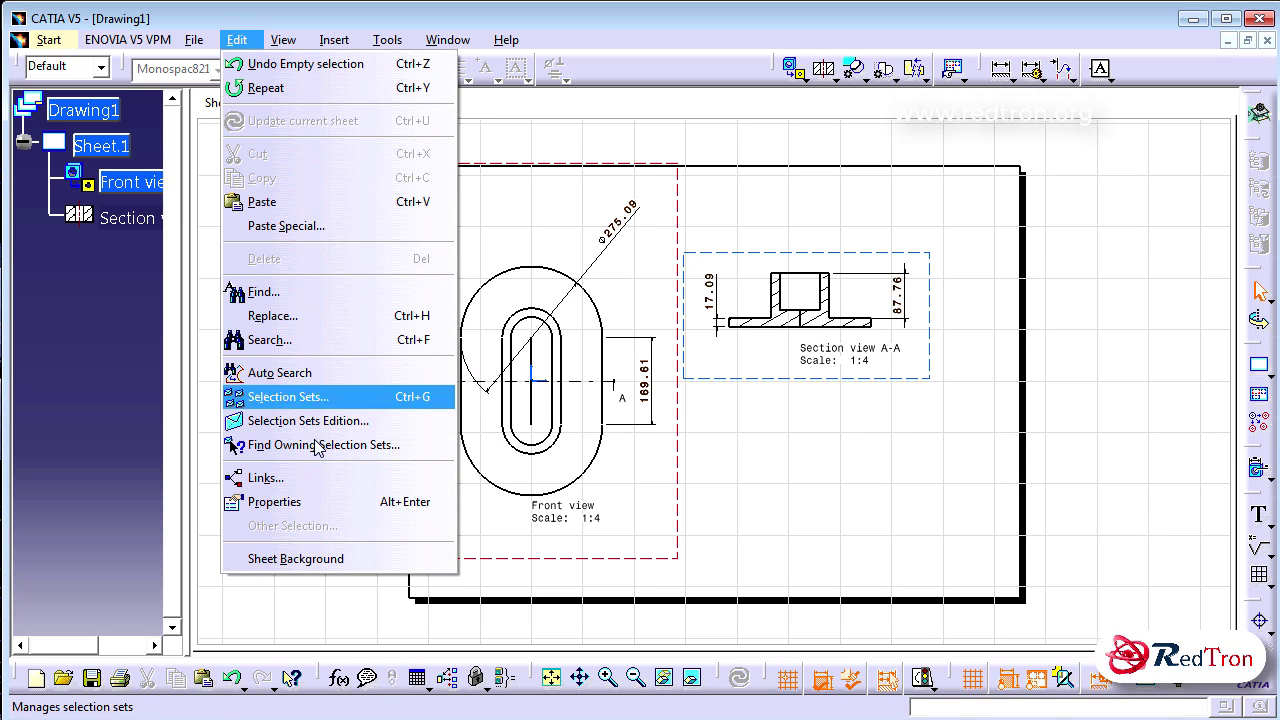
pyautogui.click(325, 558)
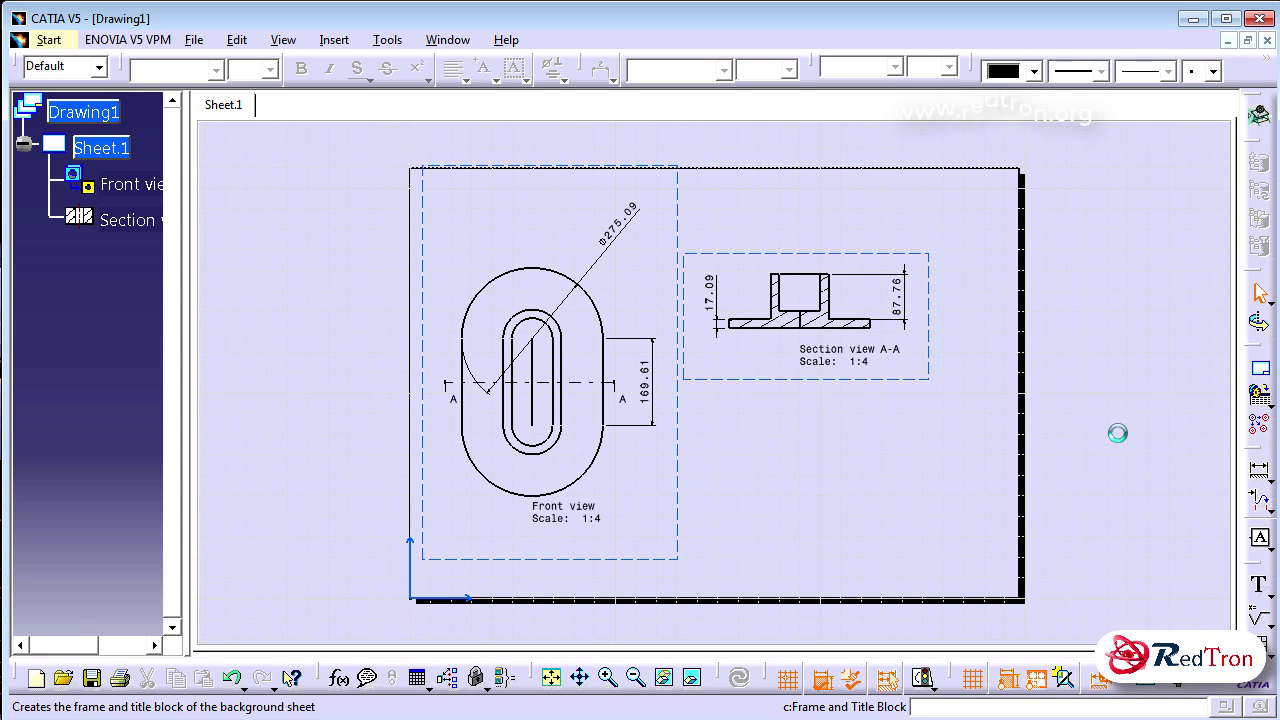
pyautogui.click(996, 400)
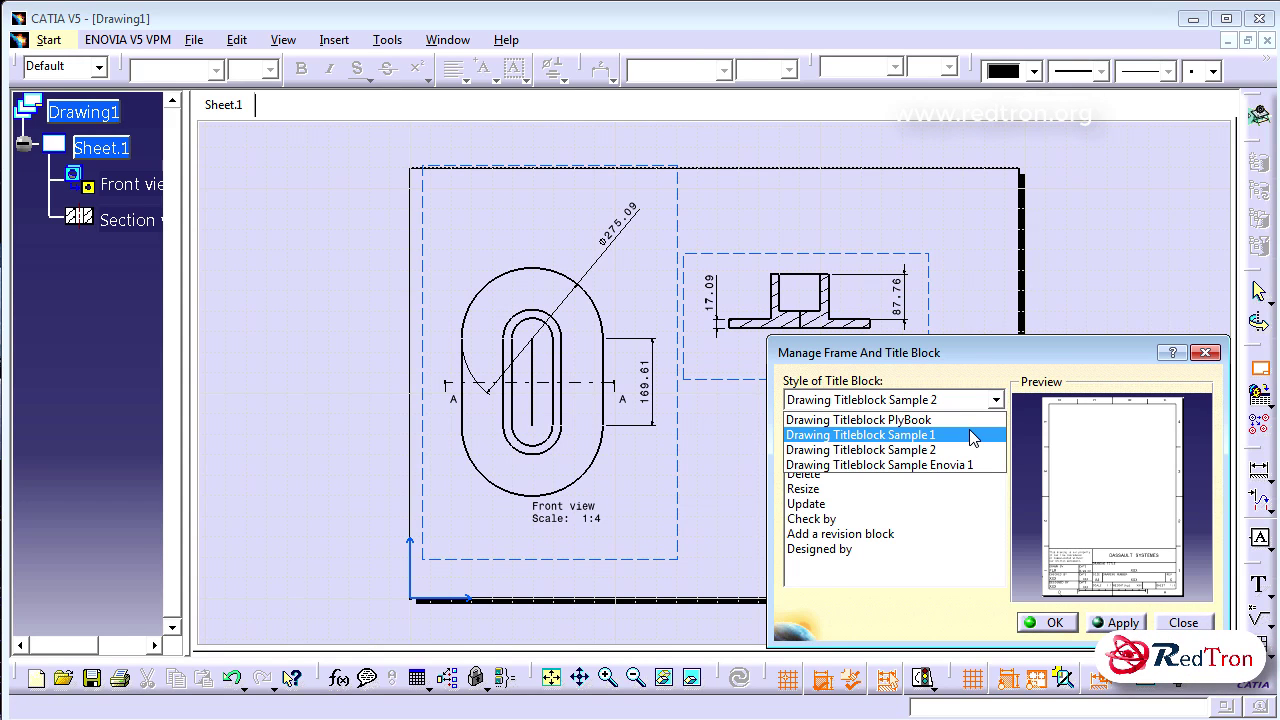
pyautogui.click(974, 453)
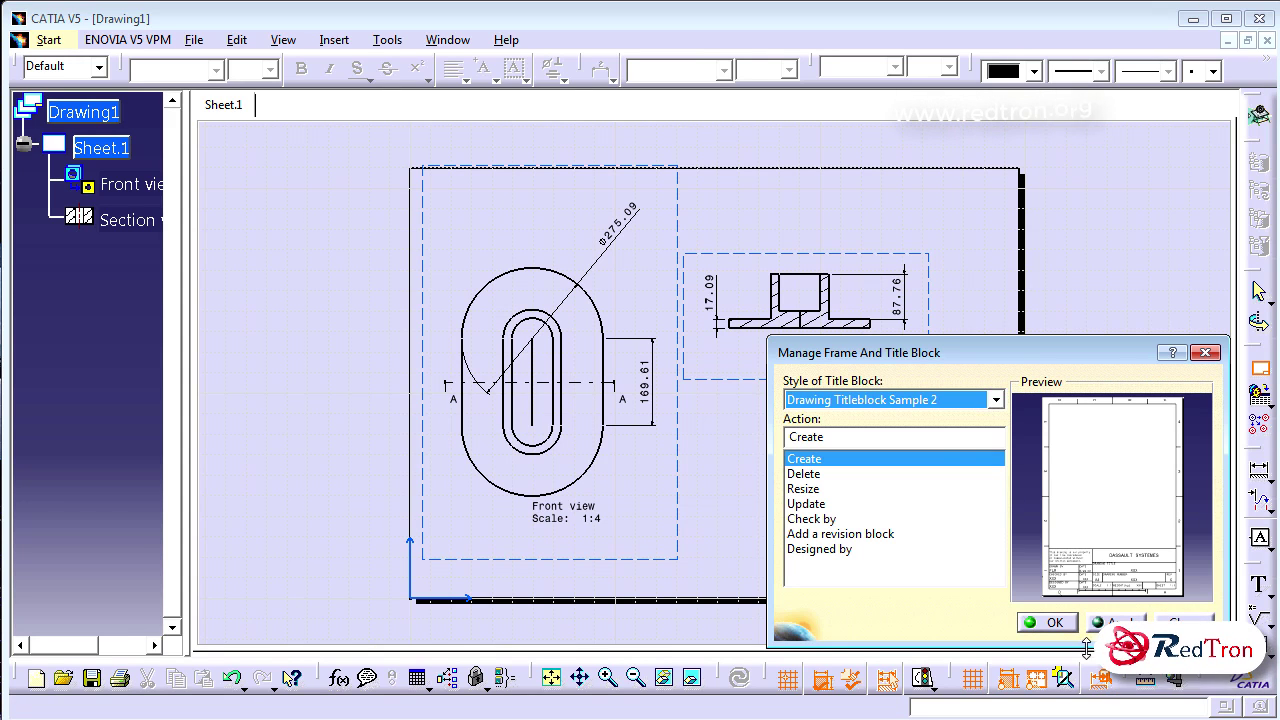
pyautogui.click(1052, 622)
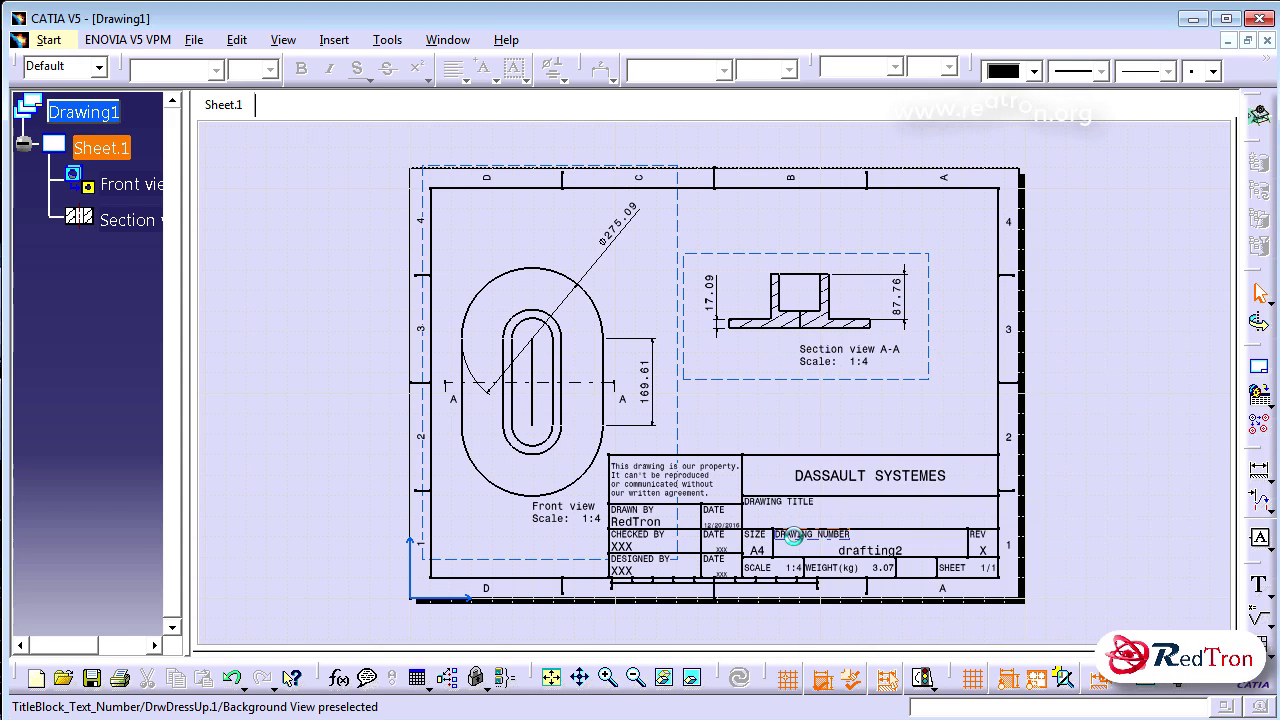
# Step: Change the title-block company name to CAD/CAM Designing Company and start typing the title Base1
pyautogui.doubleClick(836, 478)
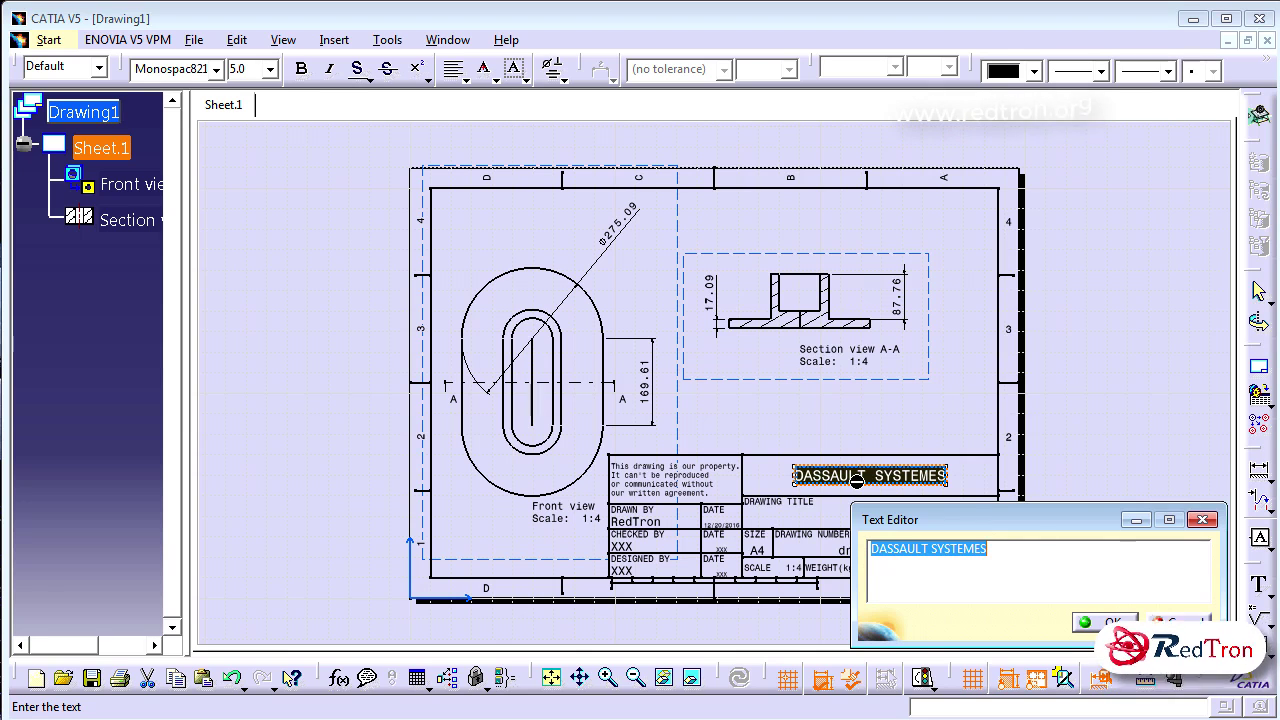
pyautogui.write('CAD/CAM Designing')
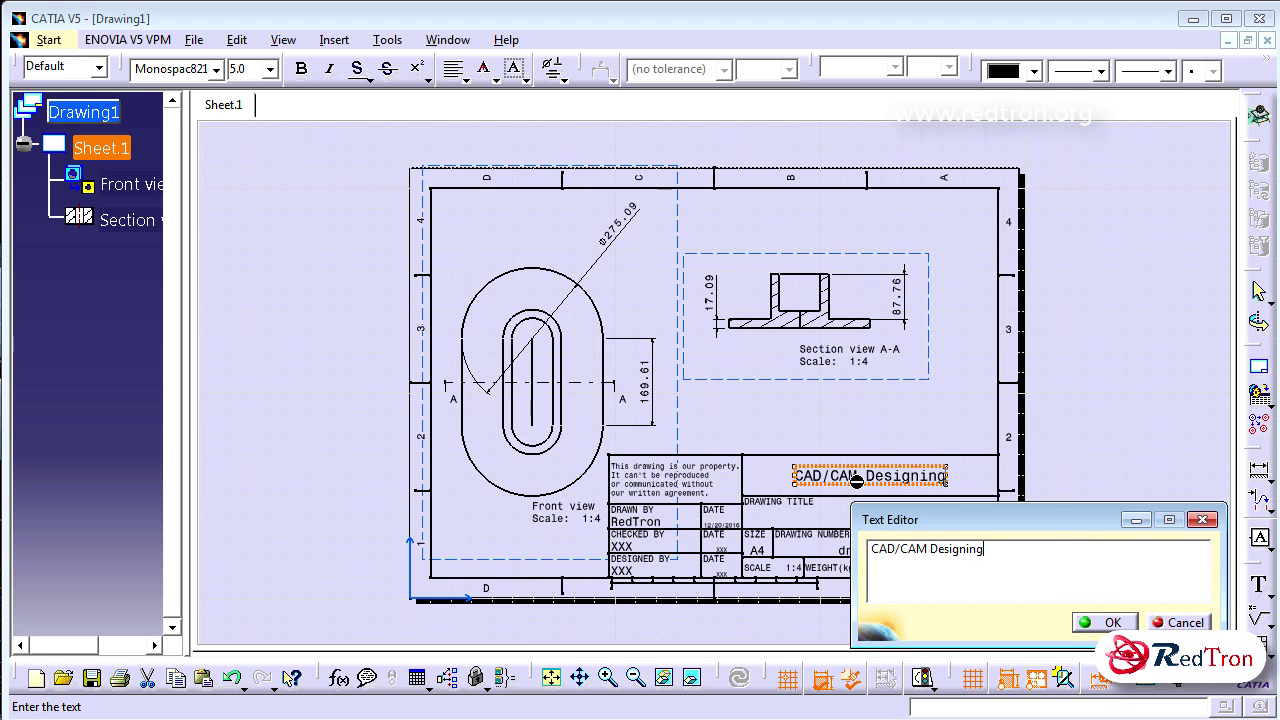
pyautogui.write(' C')
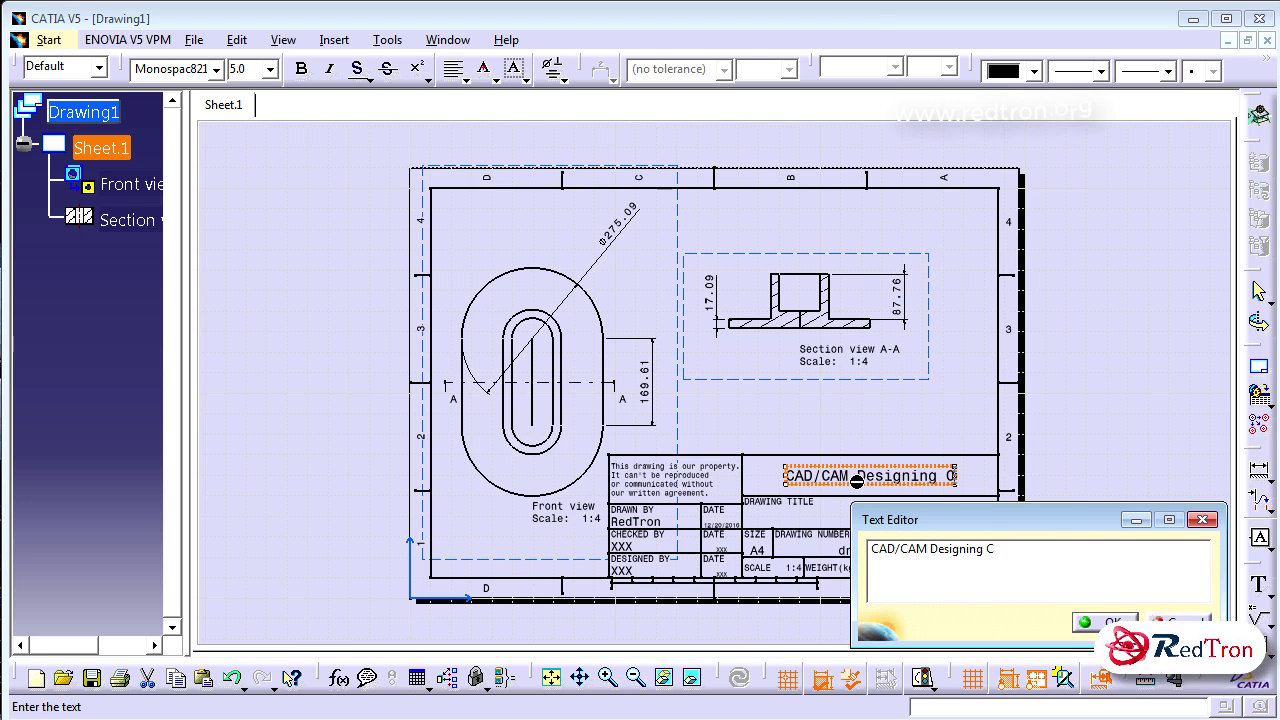
pyautogui.write('ompany')
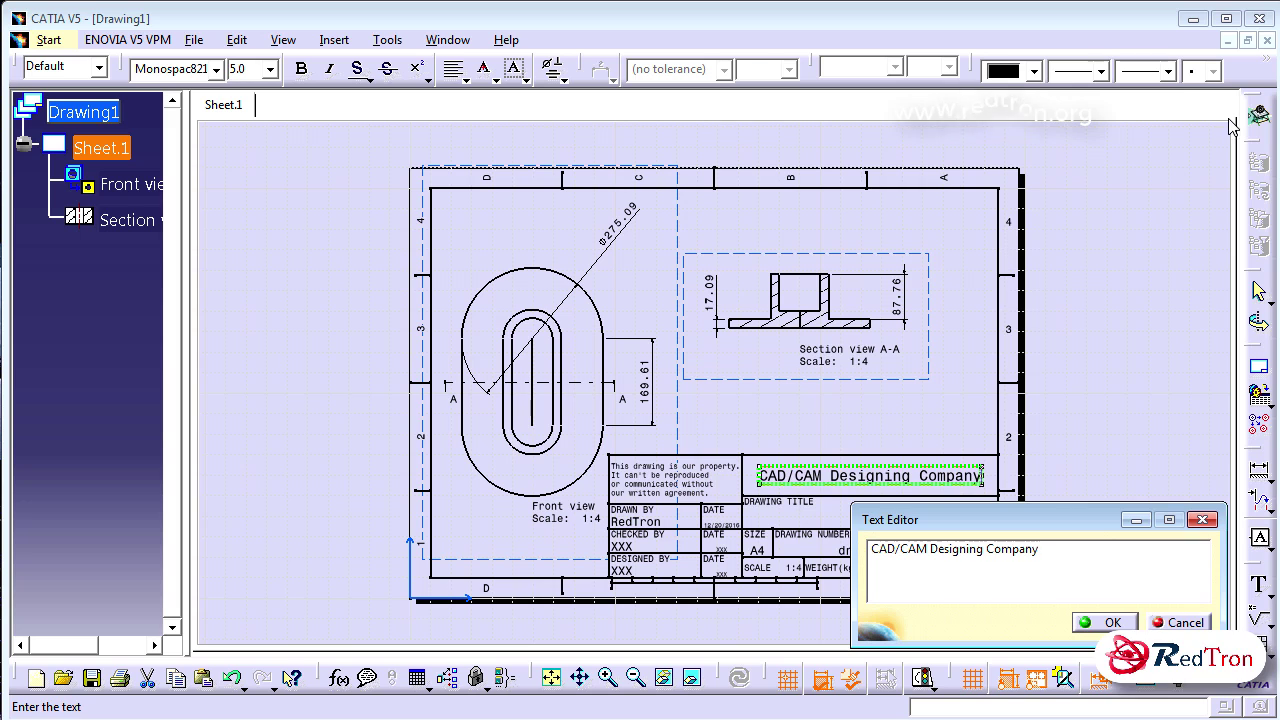
pyautogui.click(1104, 622)
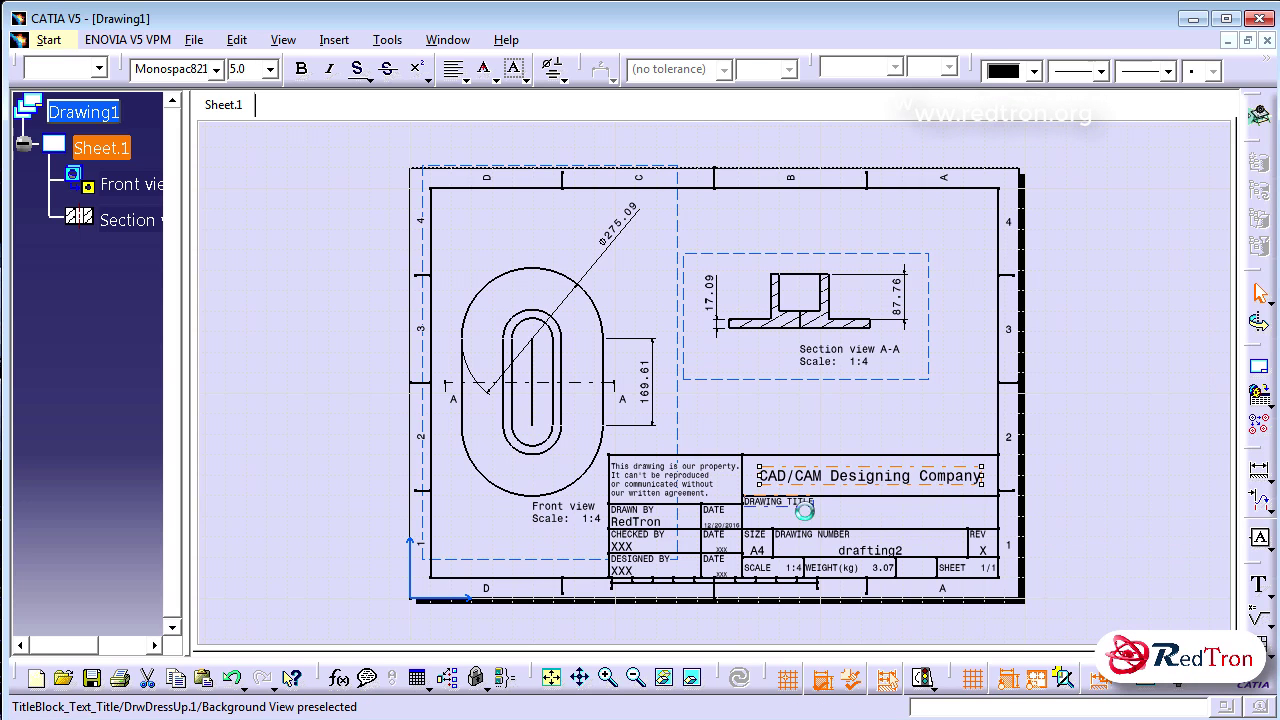
pyautogui.doubleClick(804, 503)
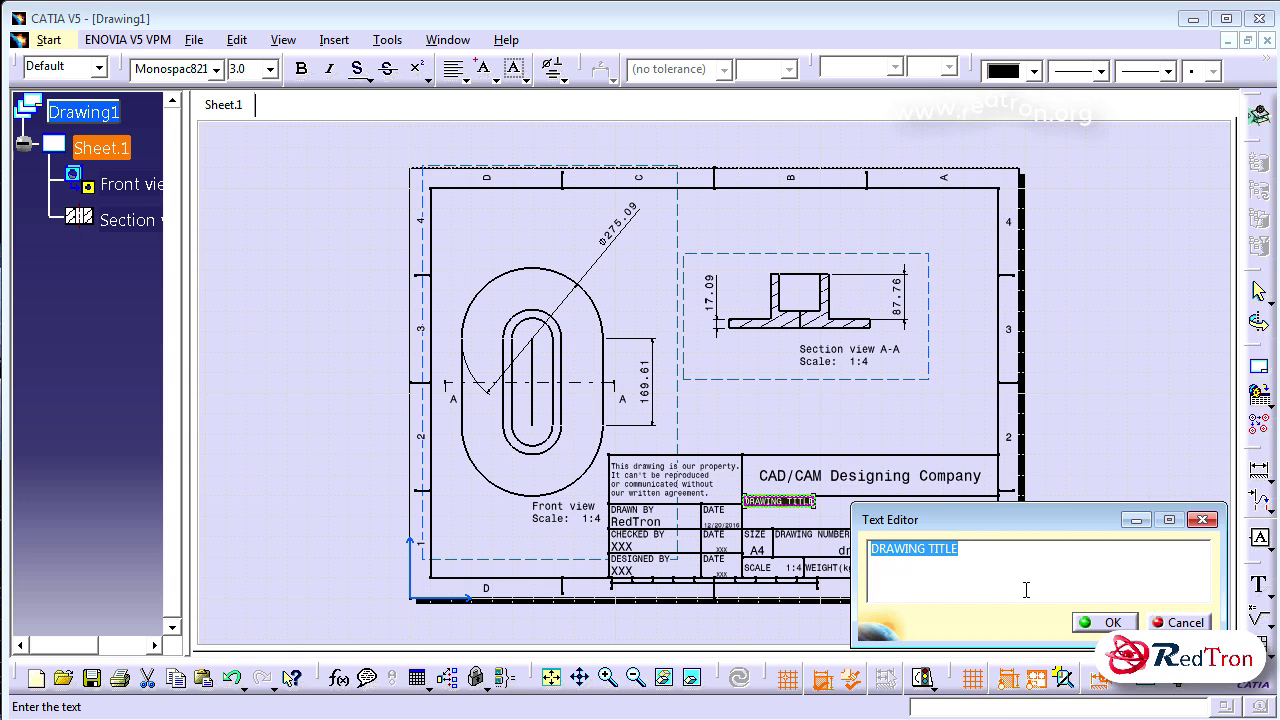
pyautogui.write('Base1')
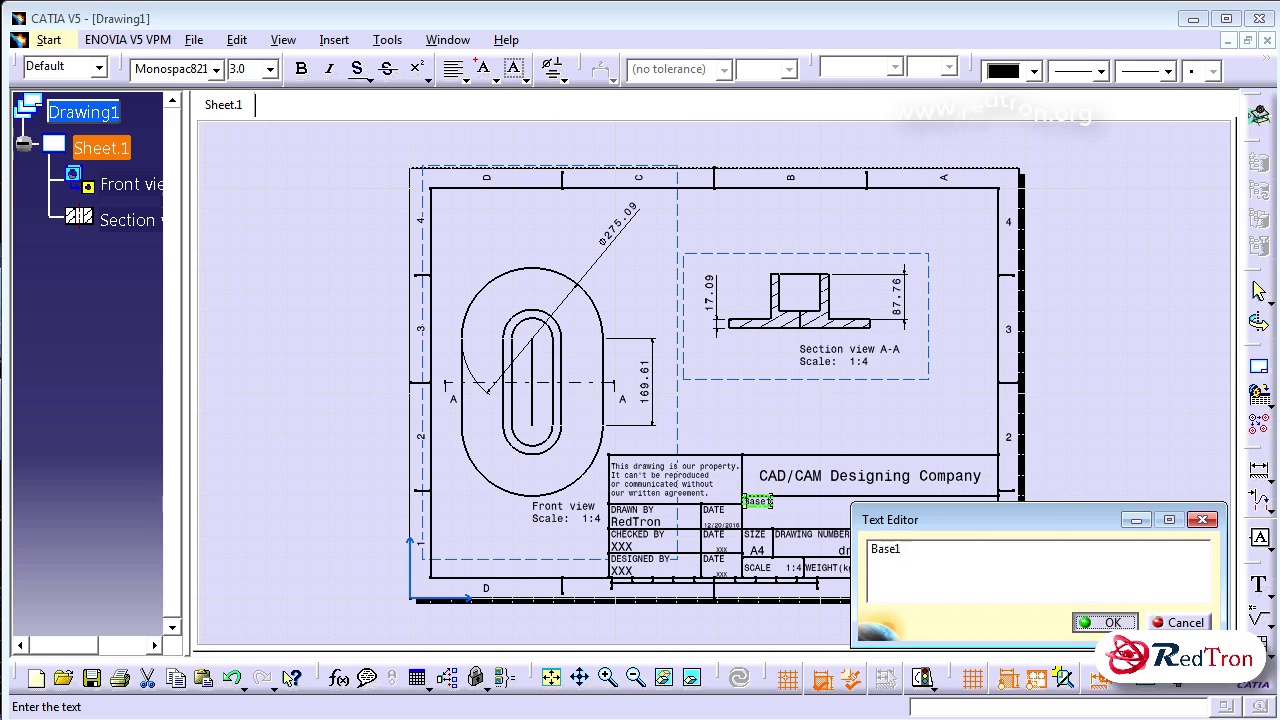
# Step: Confirm Base1 as the drawing title and keep drafting2 as the drawing number
pyautogui.click(1105, 622)
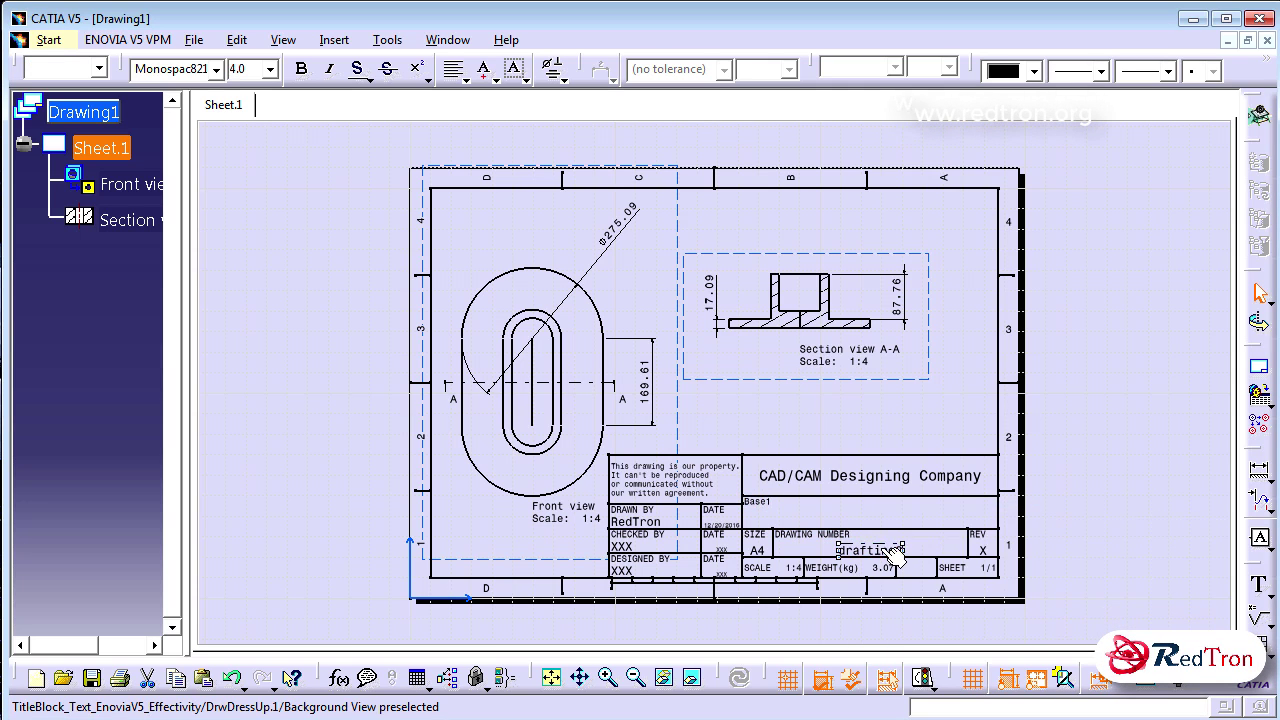
pyautogui.doubleClick(880, 550)
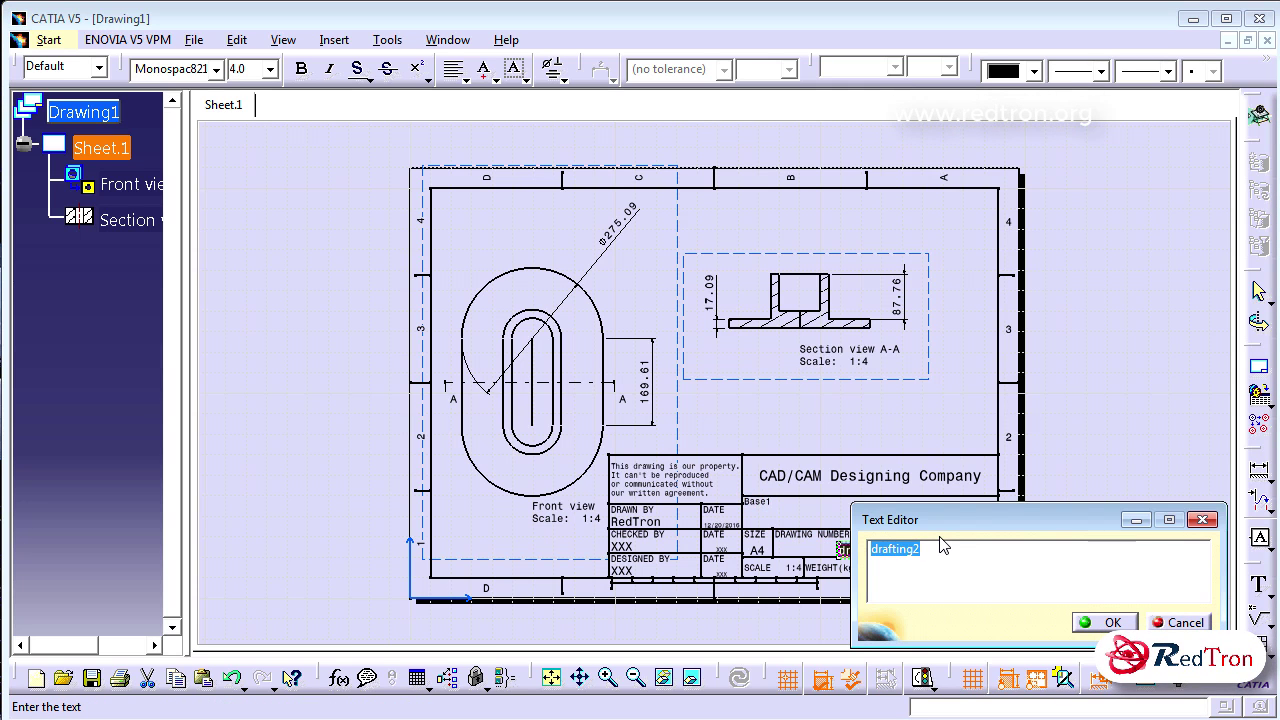
pyautogui.click(1103, 622)
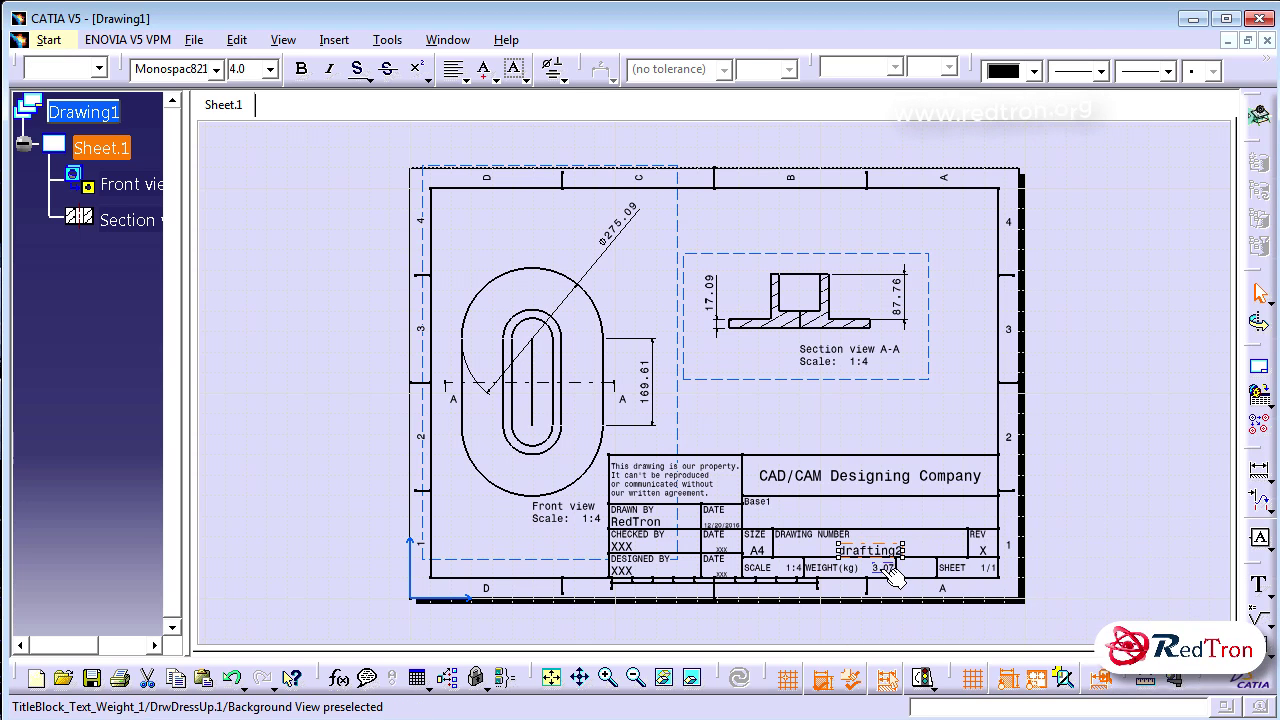
# Step: Enter the drawn-by and checked-by names in the title block
pyautogui.doubleClick(655, 525)
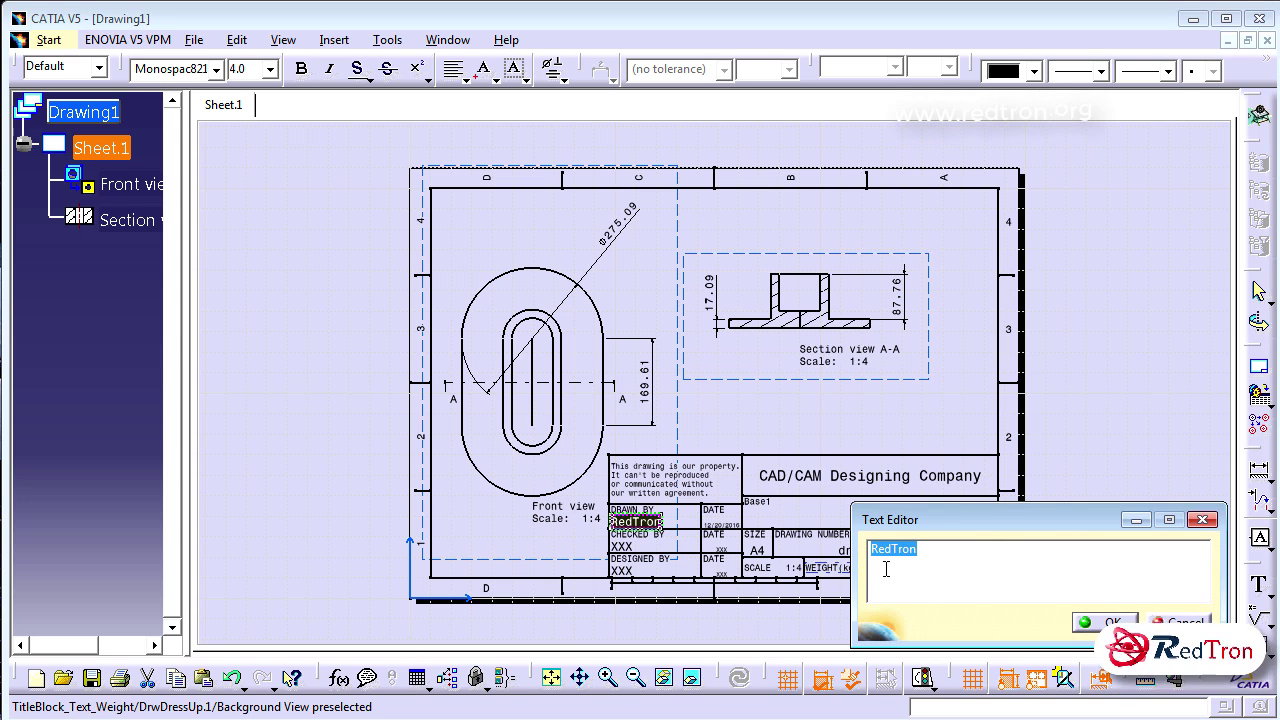
pyautogui.write('A')
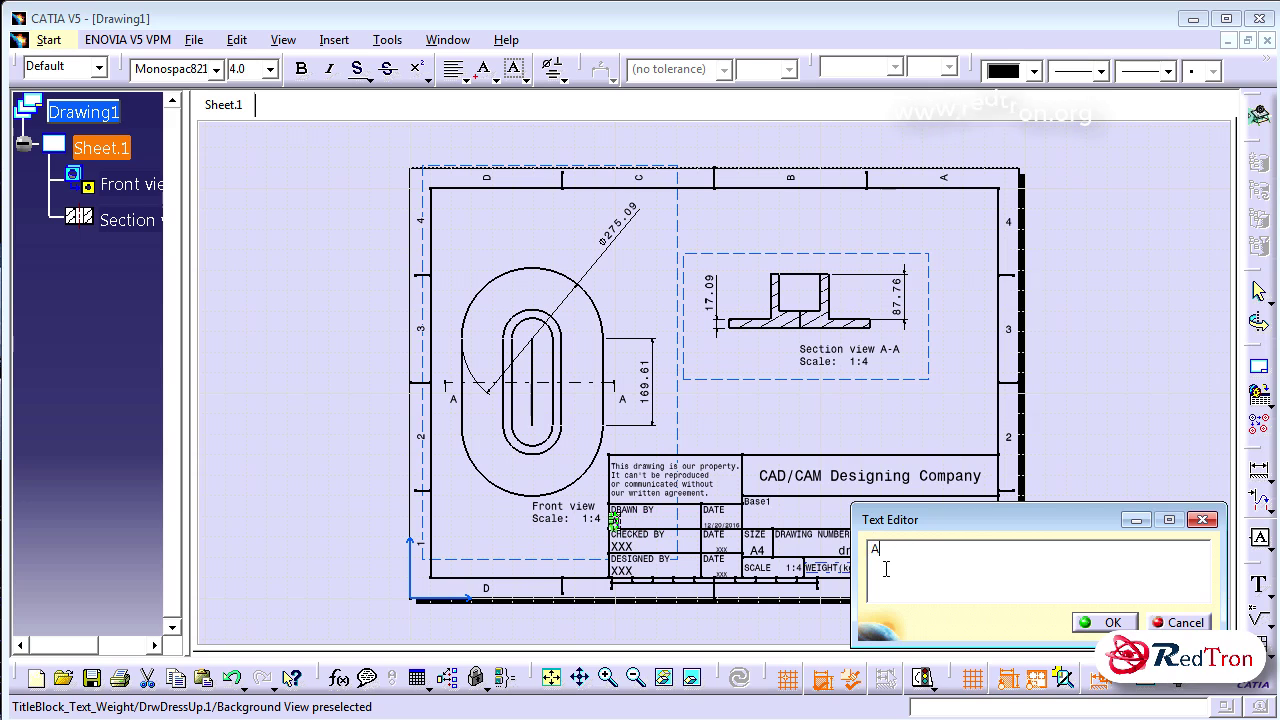
pyautogui.write('ndrew')
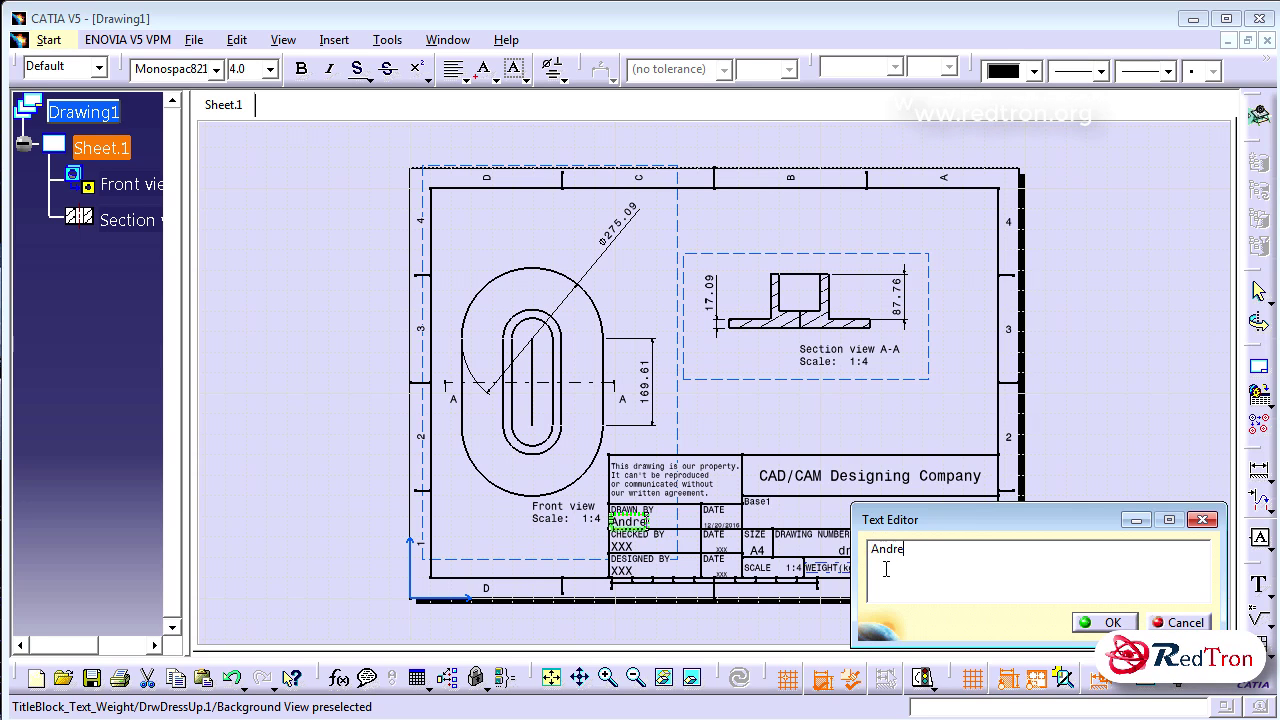
pyautogui.click(1090, 620)
pyautogui.doubleClick(622, 546)
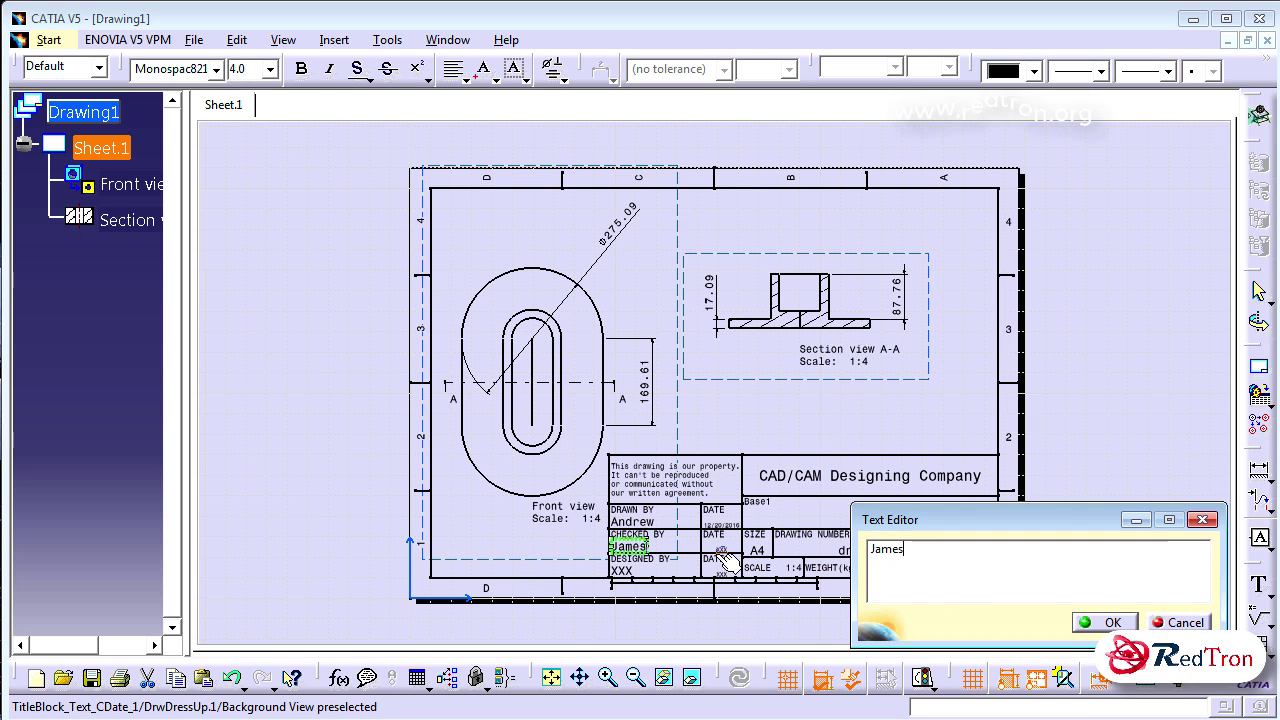
pyautogui.click(1090, 620)
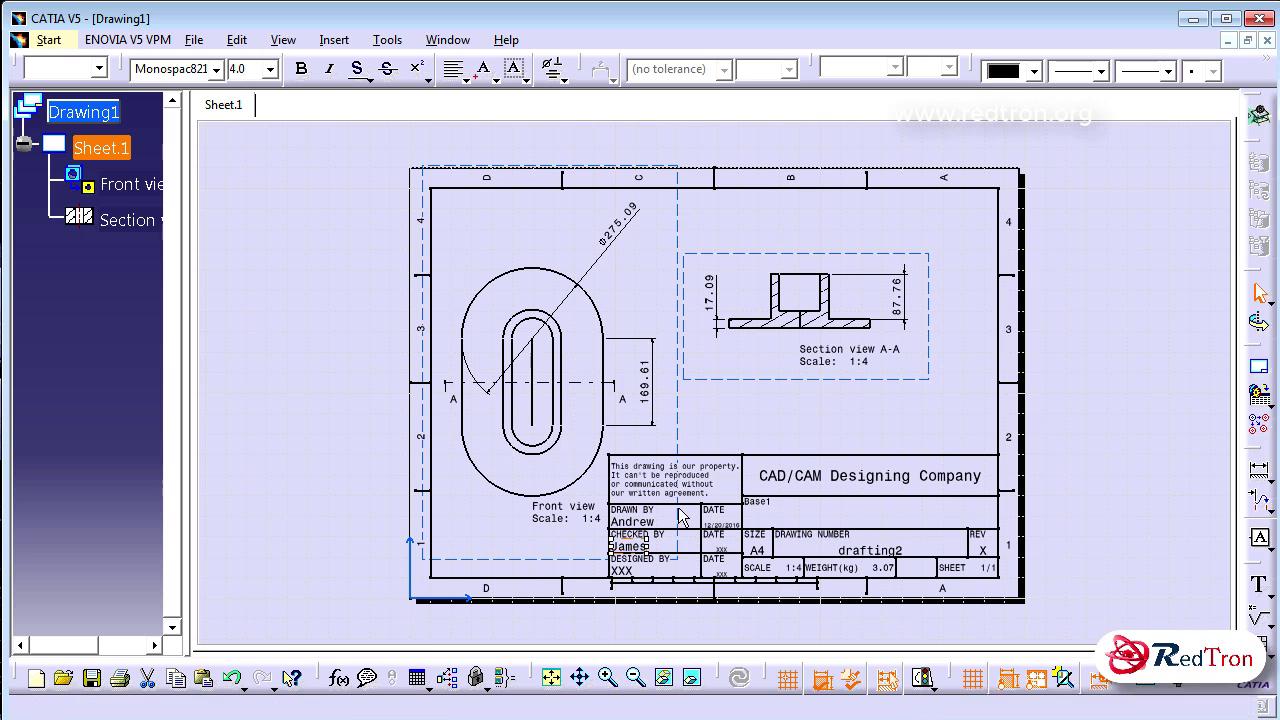
pyautogui.click(722, 552)
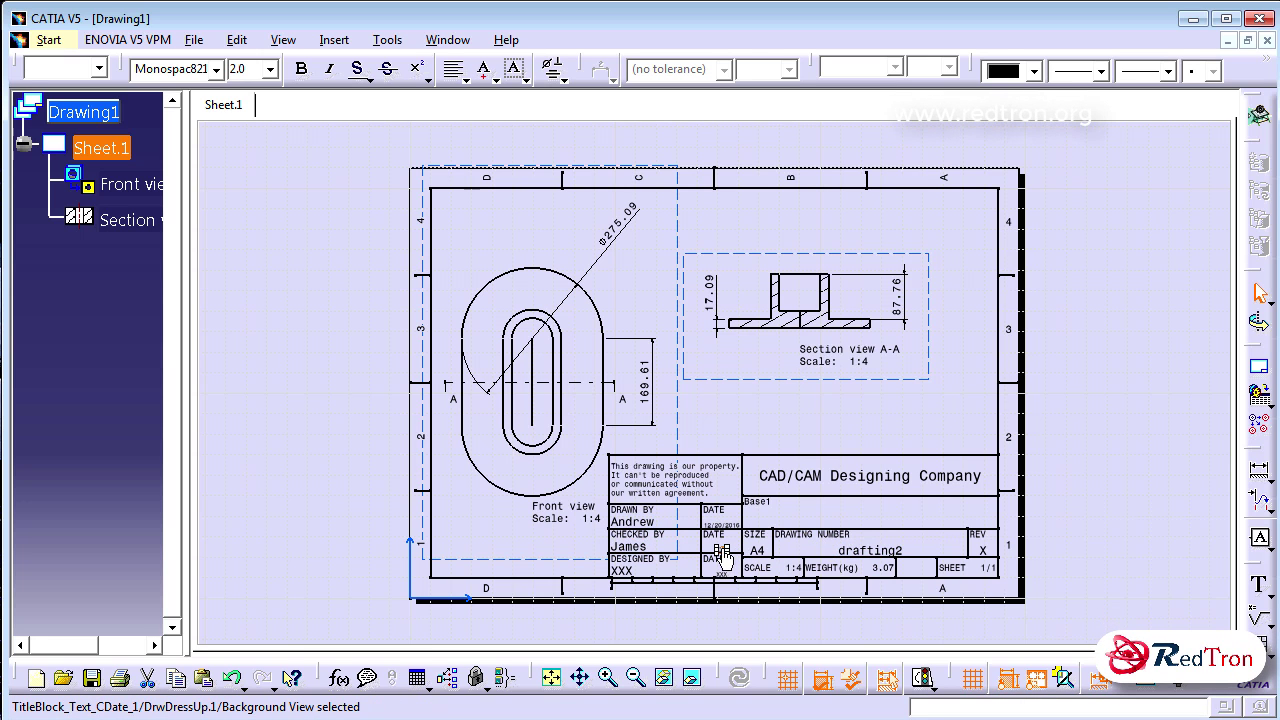
# Step: Zoom into the title block and set the checked-by date to 12/12/2016
pyautogui.moveTo(728, 557)
pyautogui.mouseDown(button='middle')
pyautogui.moveTo(765, 565)
pyautogui.moveTo(753, 217)
pyautogui.mouseUp(button='middle')
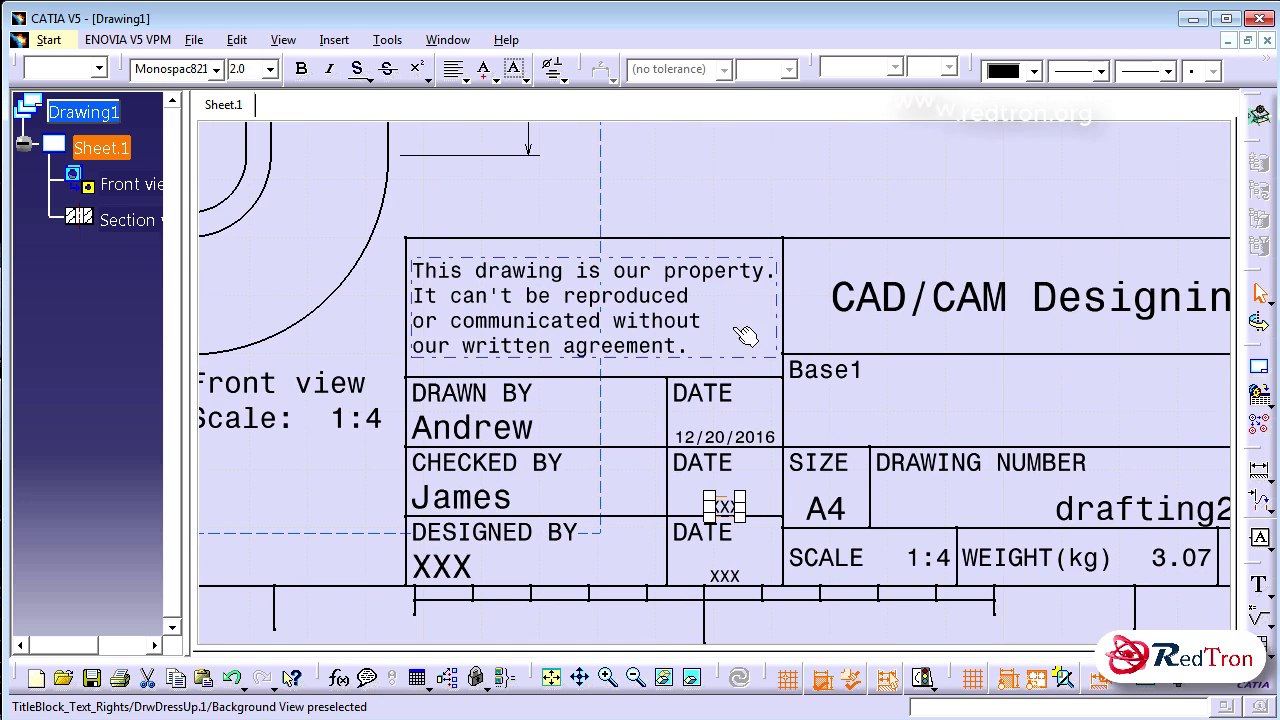
pyautogui.doubleClick(722, 506)
pyautogui.write('12/12/')
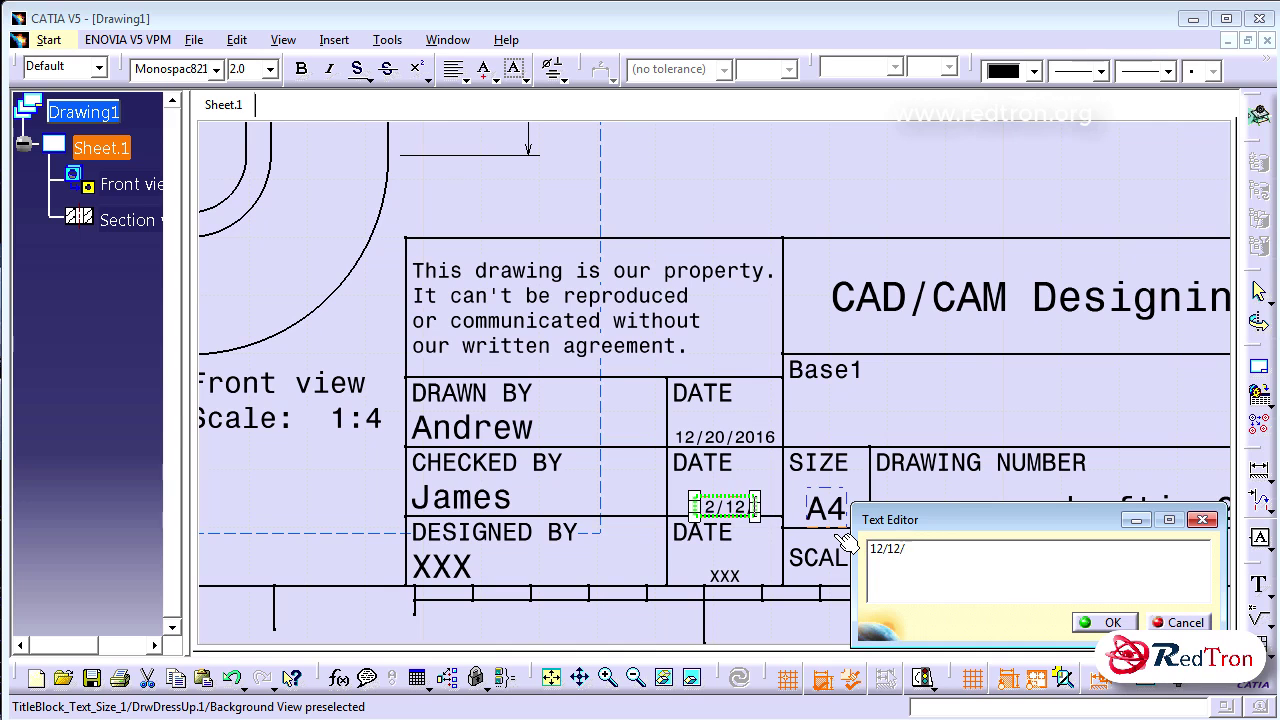
pyautogui.write('2016')
pyautogui.click(845, 541)
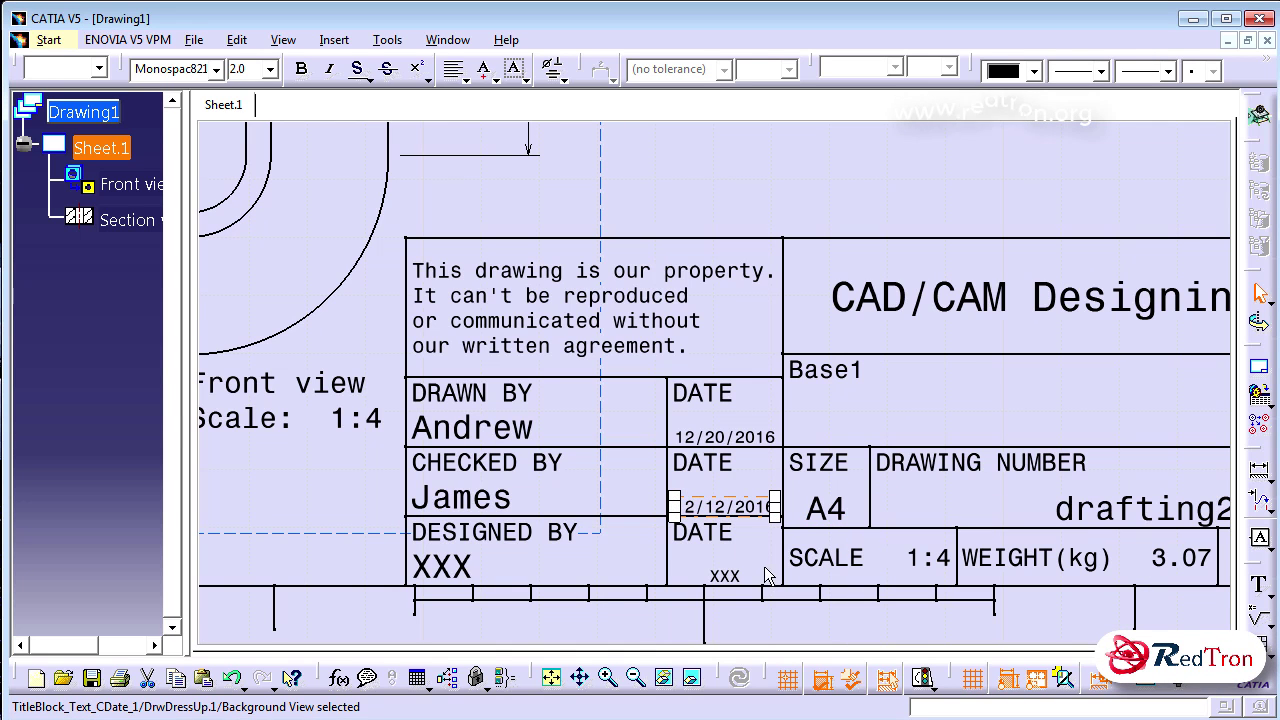
# Step: Set the designed-by date to 25/11/2016, fixing the mistyped year, then zoom back out
pyautogui.click(724, 576)
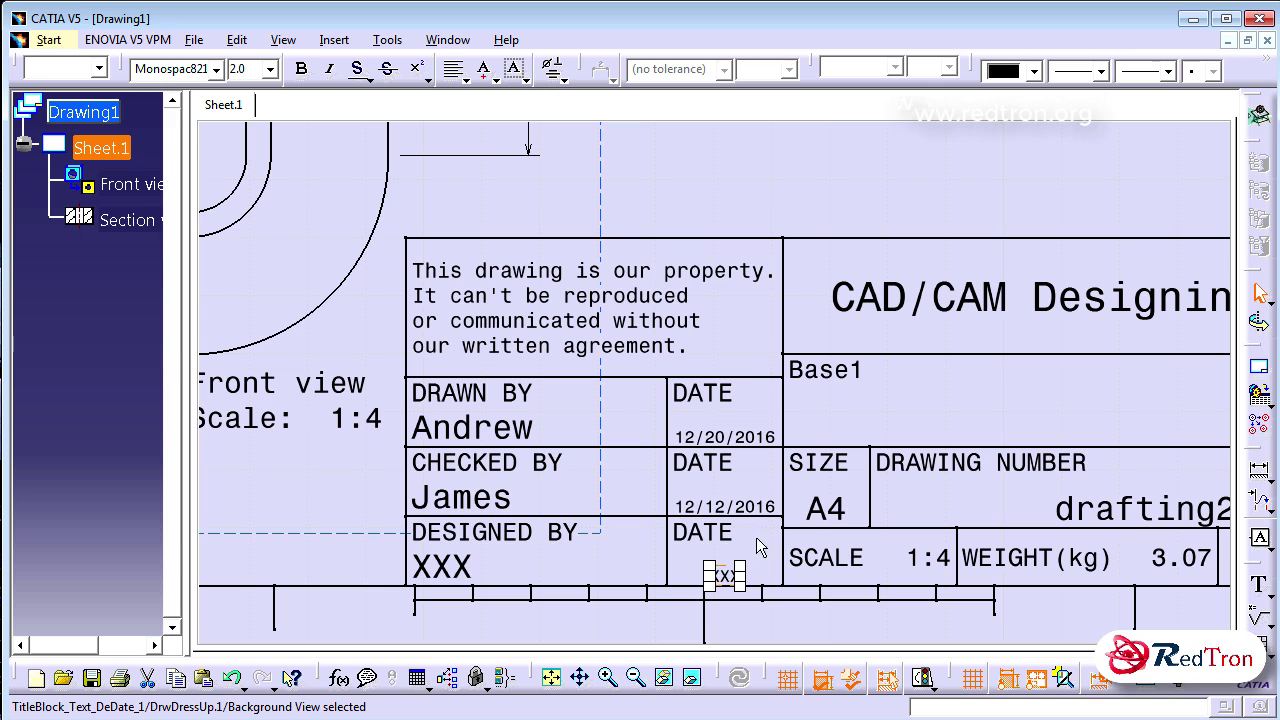
pyautogui.doubleClick(728, 576)
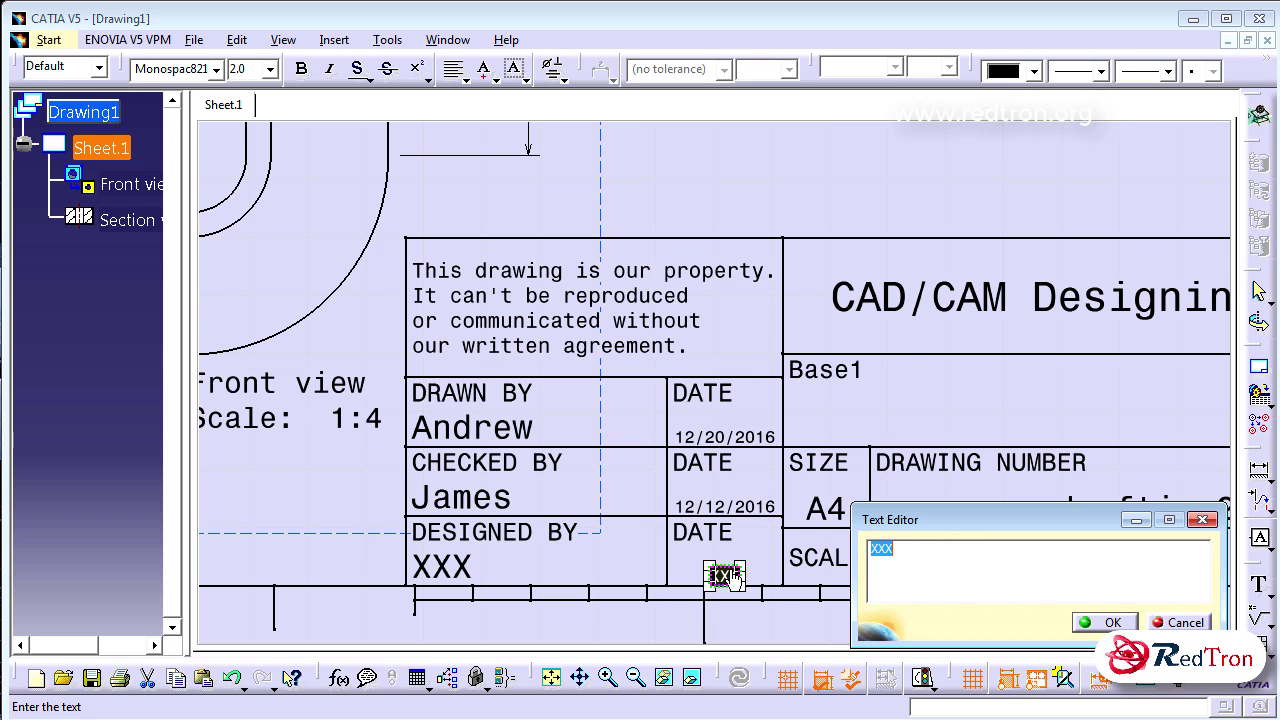
pyautogui.write('25')
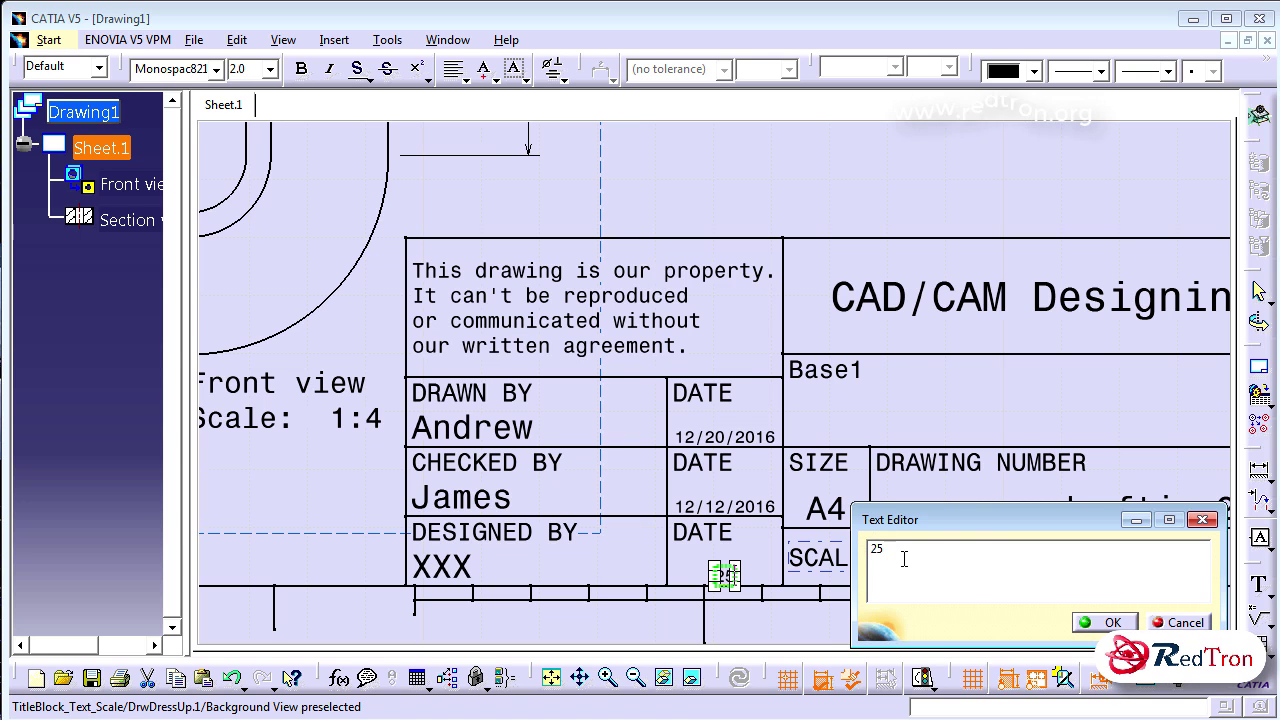
pyautogui.write('/11/20126')
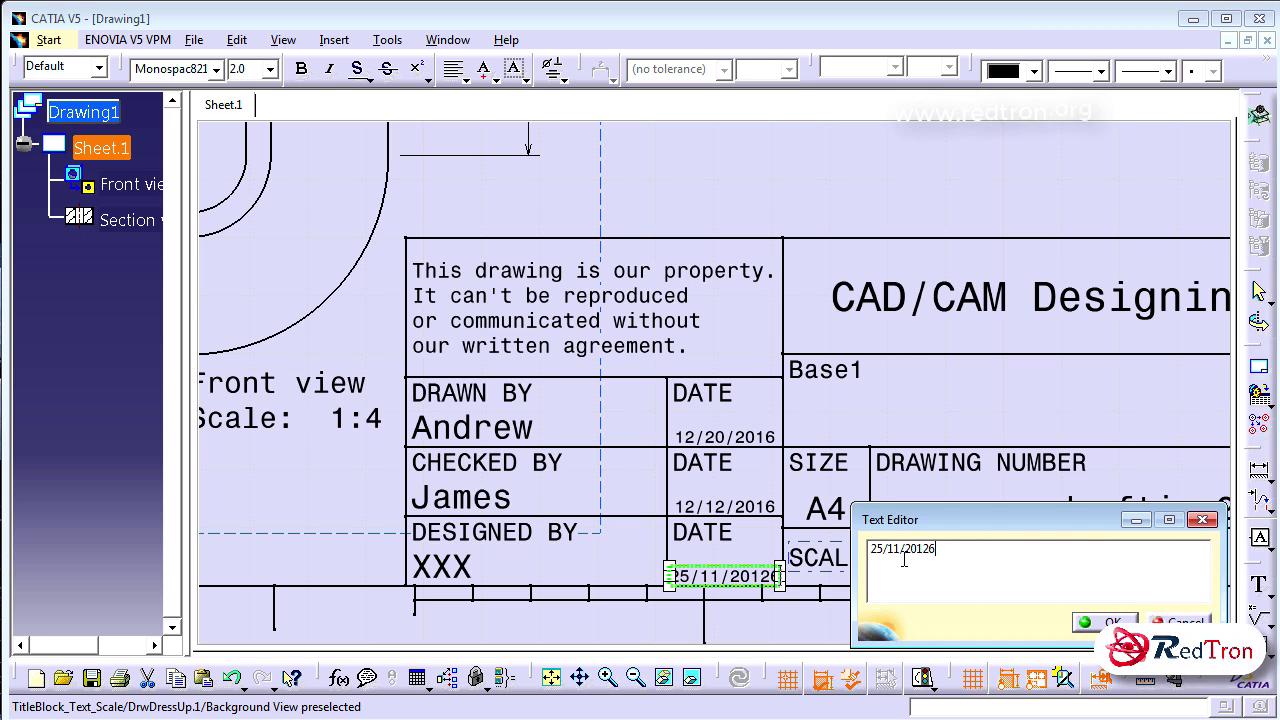
pyautogui.press('BackSpace')
pyautogui.press('BackSpace')
pyautogui.write('6')
pyautogui.click(619, 435)
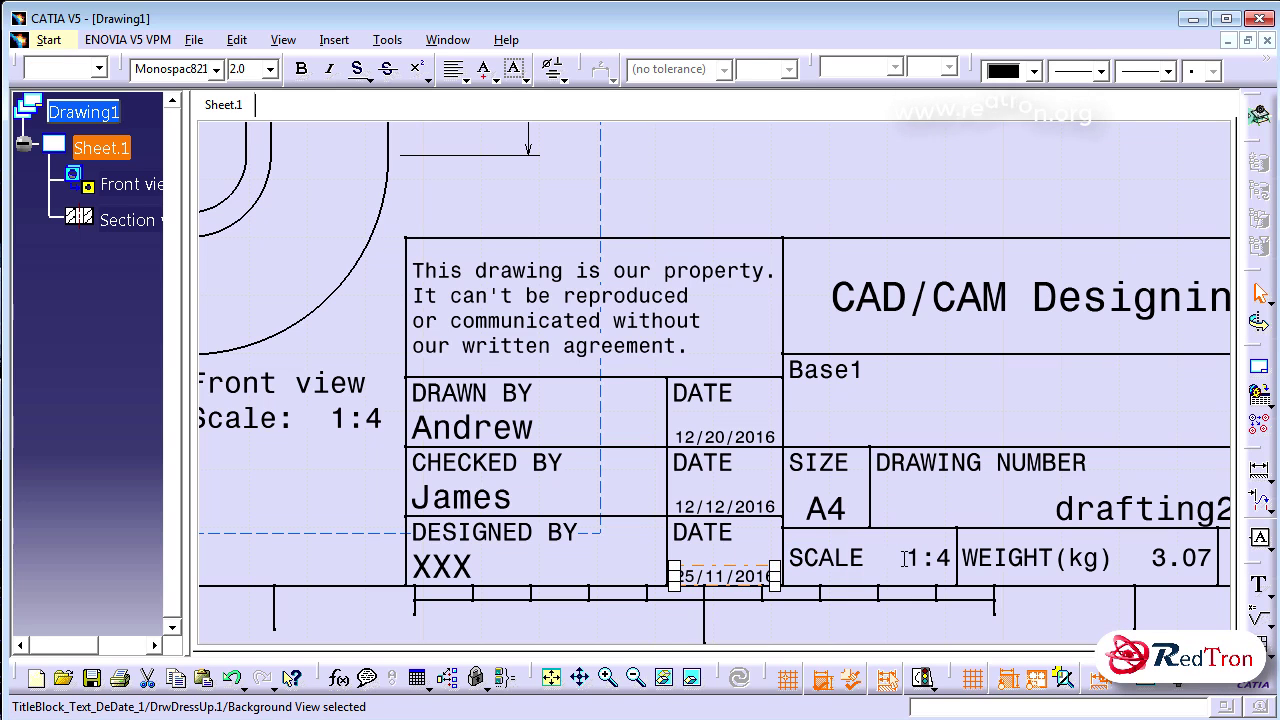
pyautogui.moveTo(646, 410)
pyautogui.mouseDown(button='middle')
pyautogui.moveTo(674, 551)
pyautogui.moveTo(711, 574)
pyautogui.moveTo(712, 600)
pyautogui.mouseUp(button='middle')
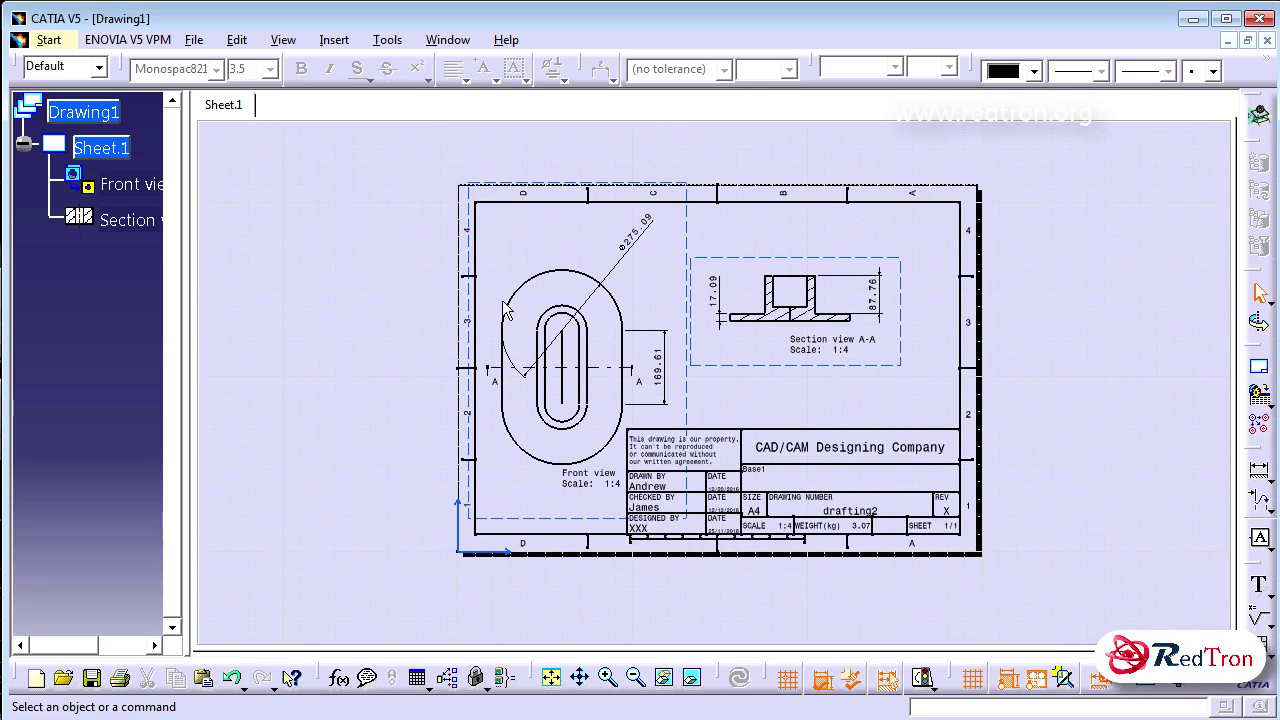
# Step: Switch to Working Views and add the text 'Cross Section Part' below section view A-A
pyautogui.click(240, 41)
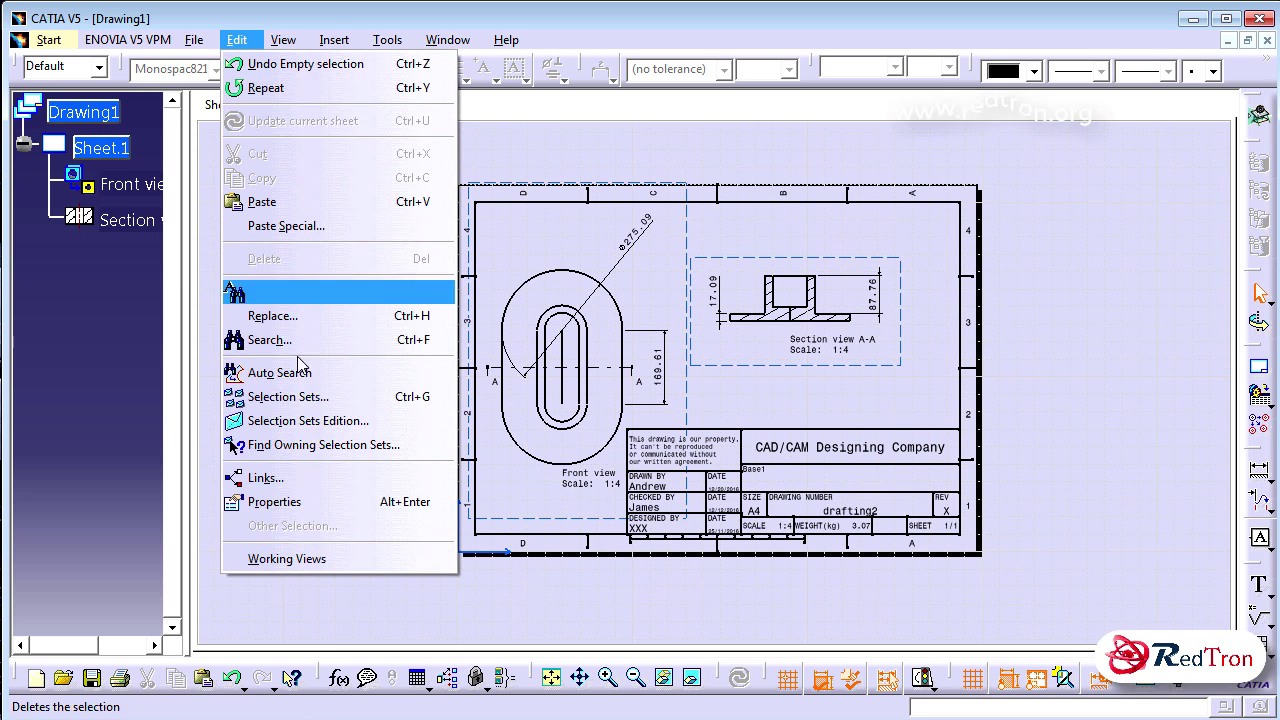
pyautogui.click(290, 558)
pyautogui.moveTo(423, 373); pyautogui.dragTo(389, 391, button='middle')
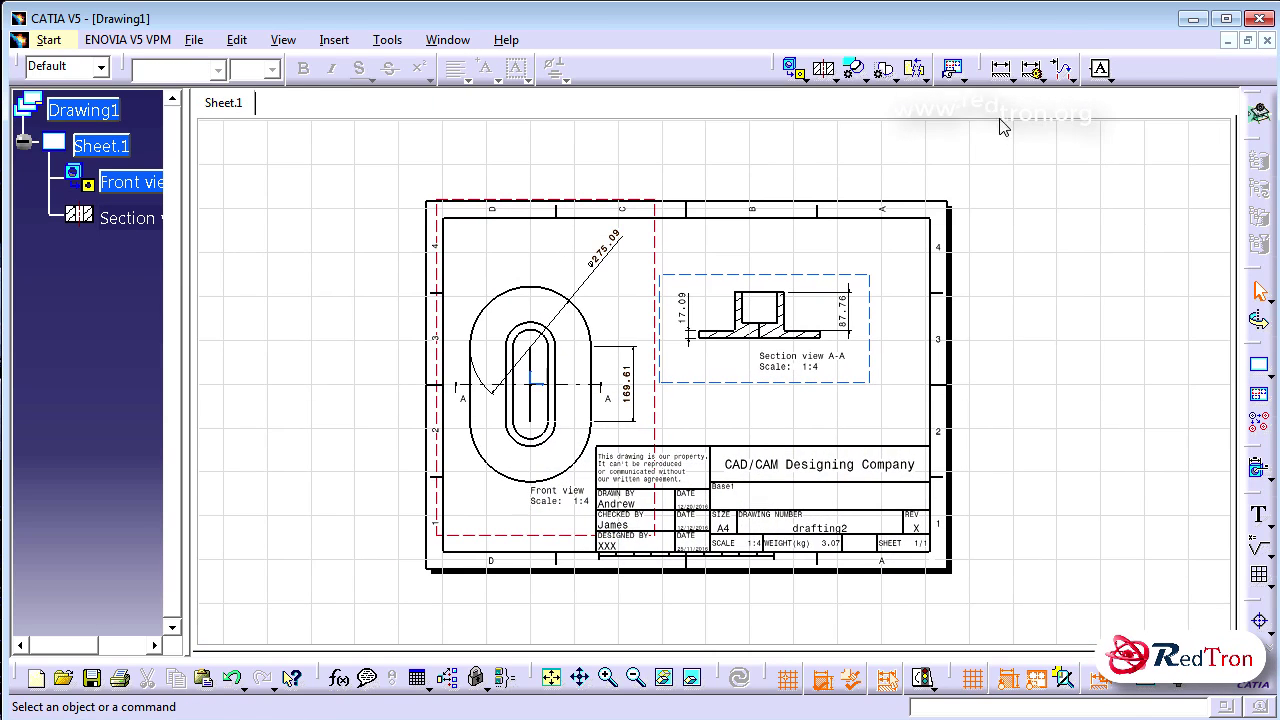
pyautogui.click(1267, 524)
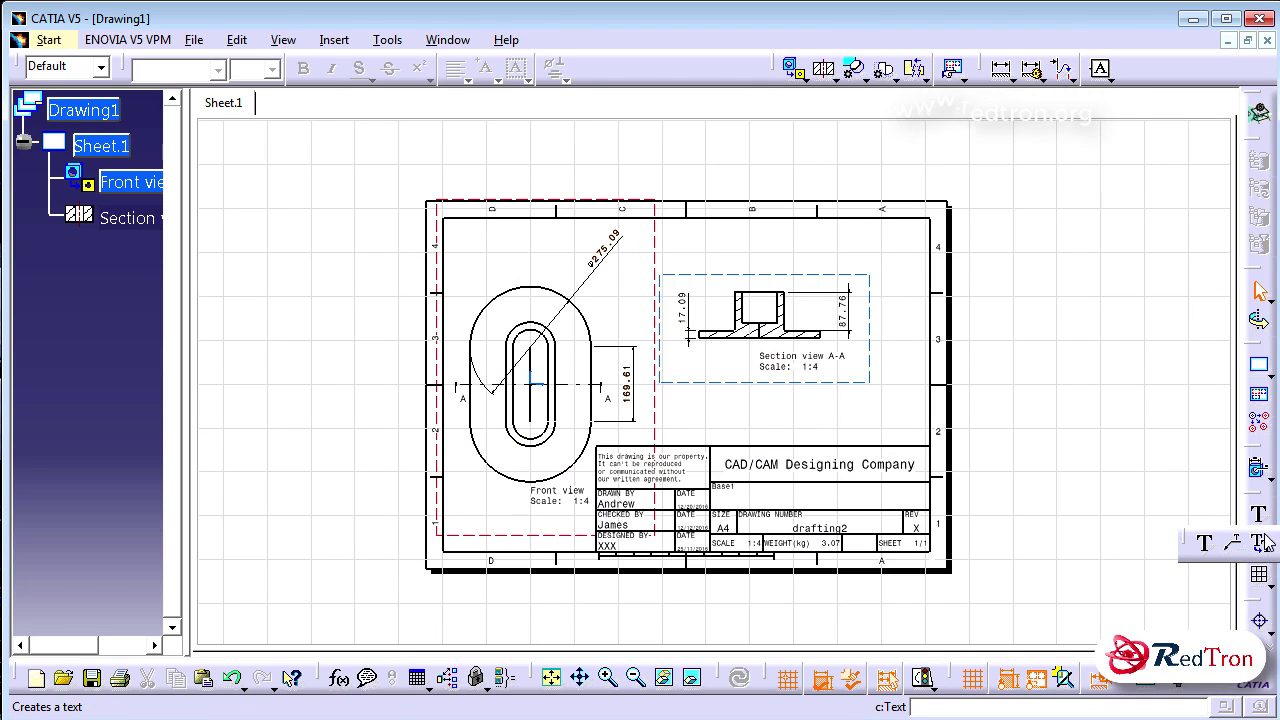
pyautogui.click(1207, 545)
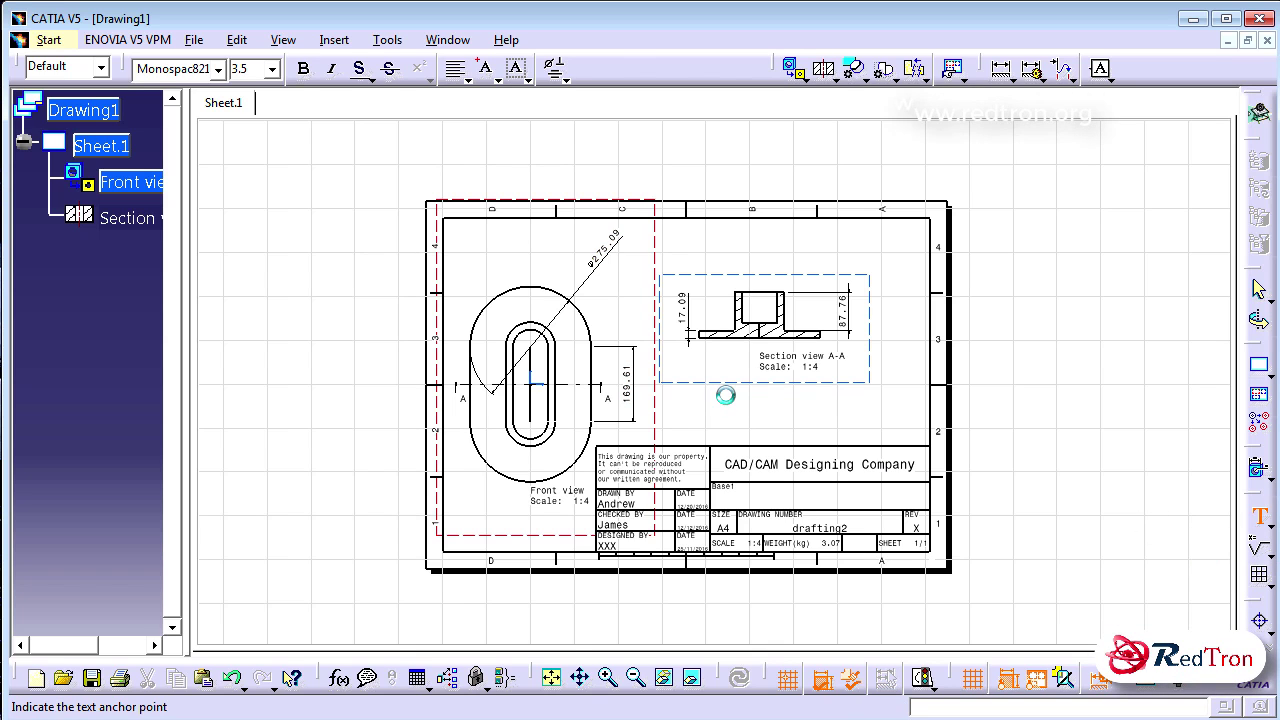
pyautogui.click(726, 396)
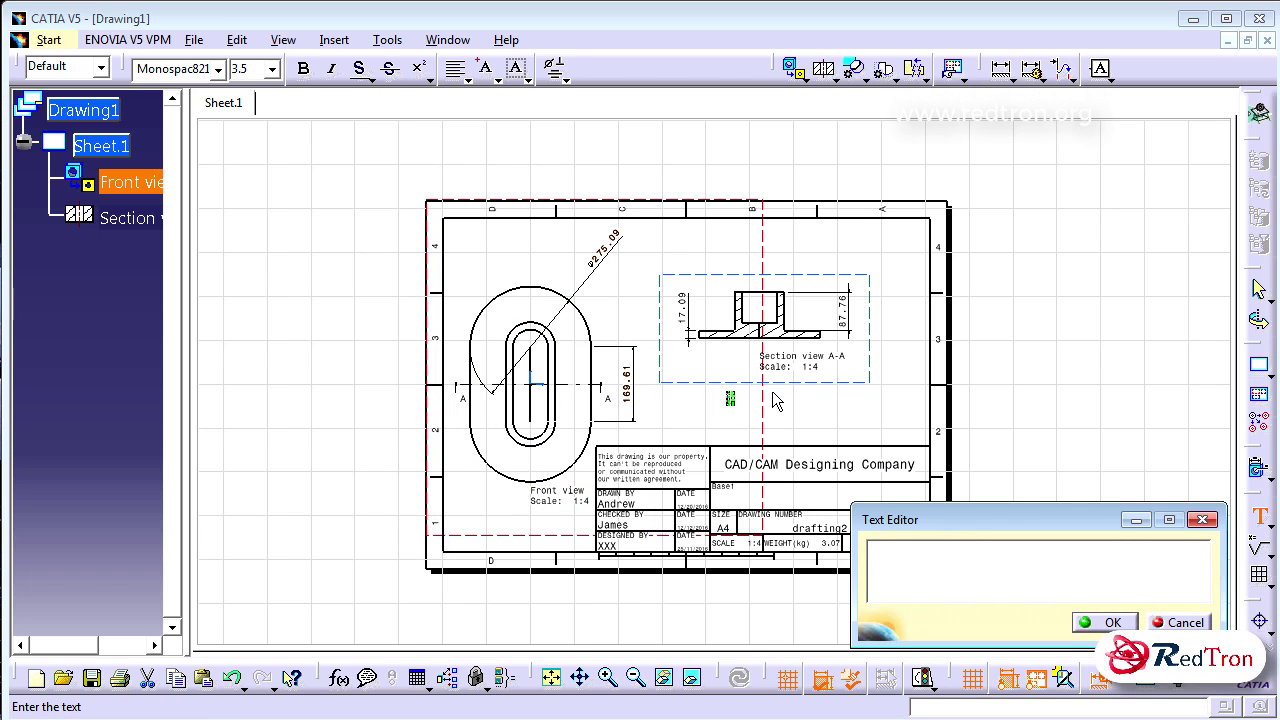
pyautogui.write('Cross ')
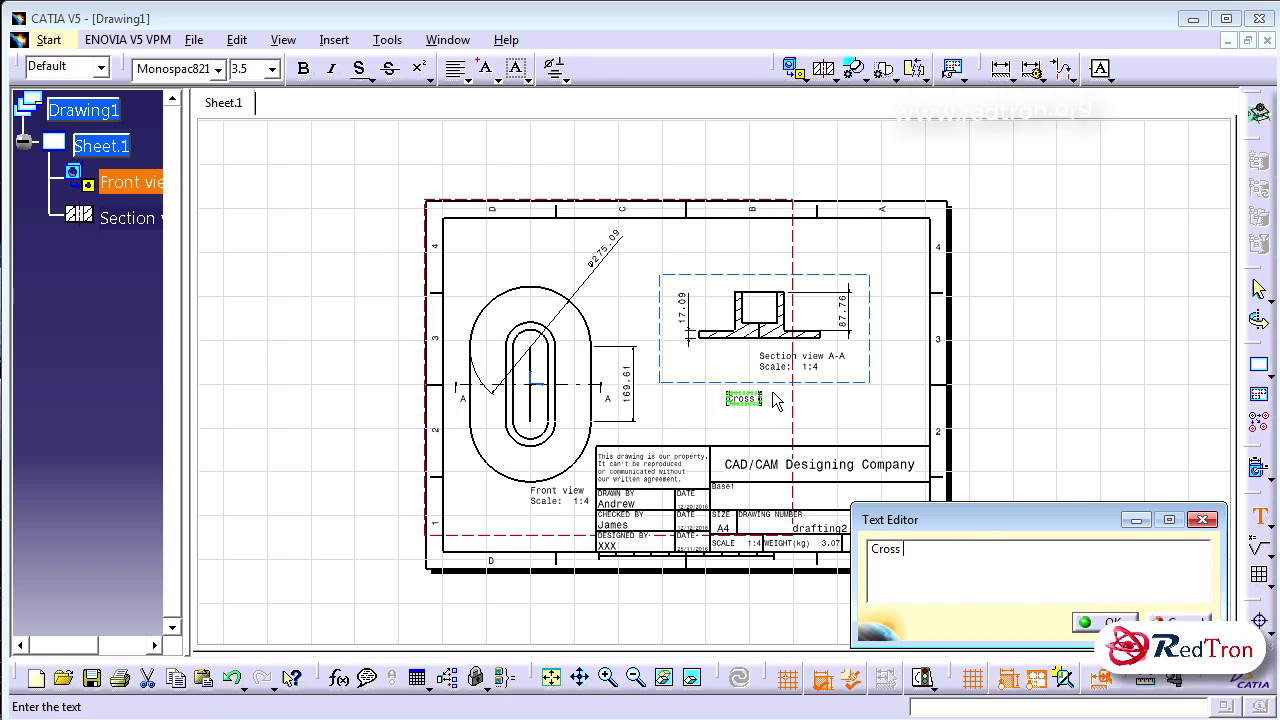
pyautogui.write('Section Part')
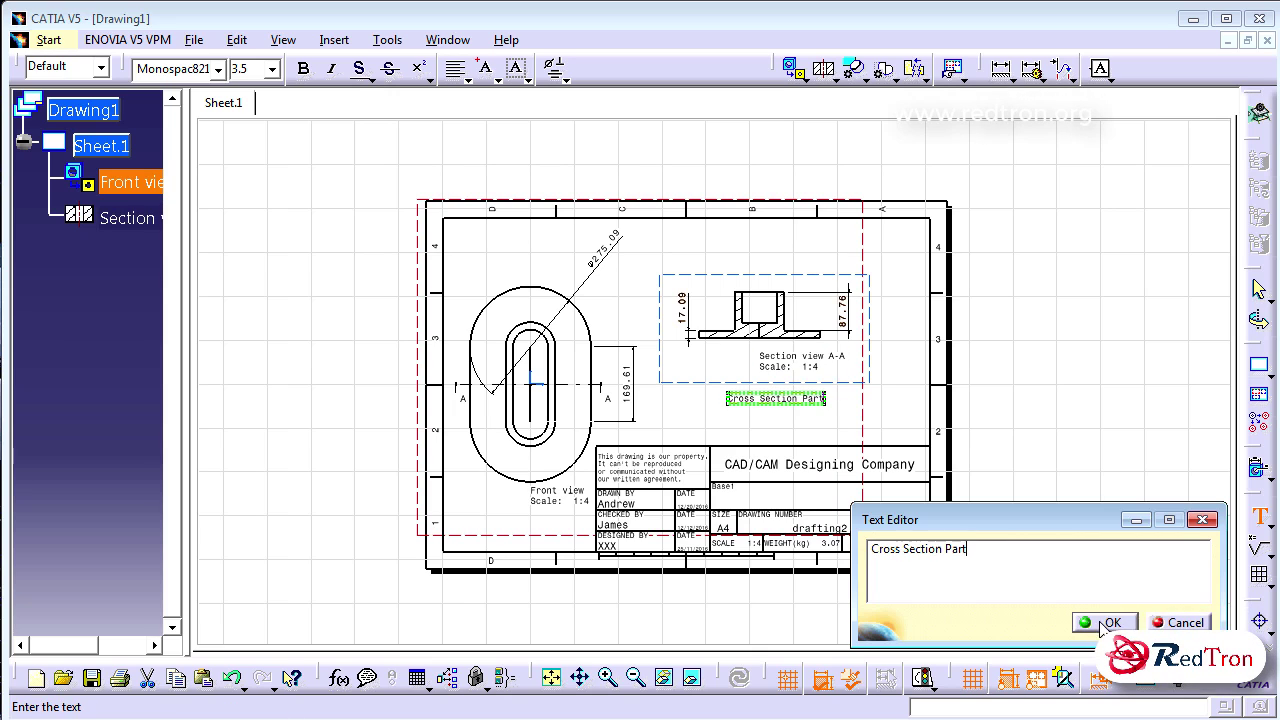
pyautogui.click(1105, 622)
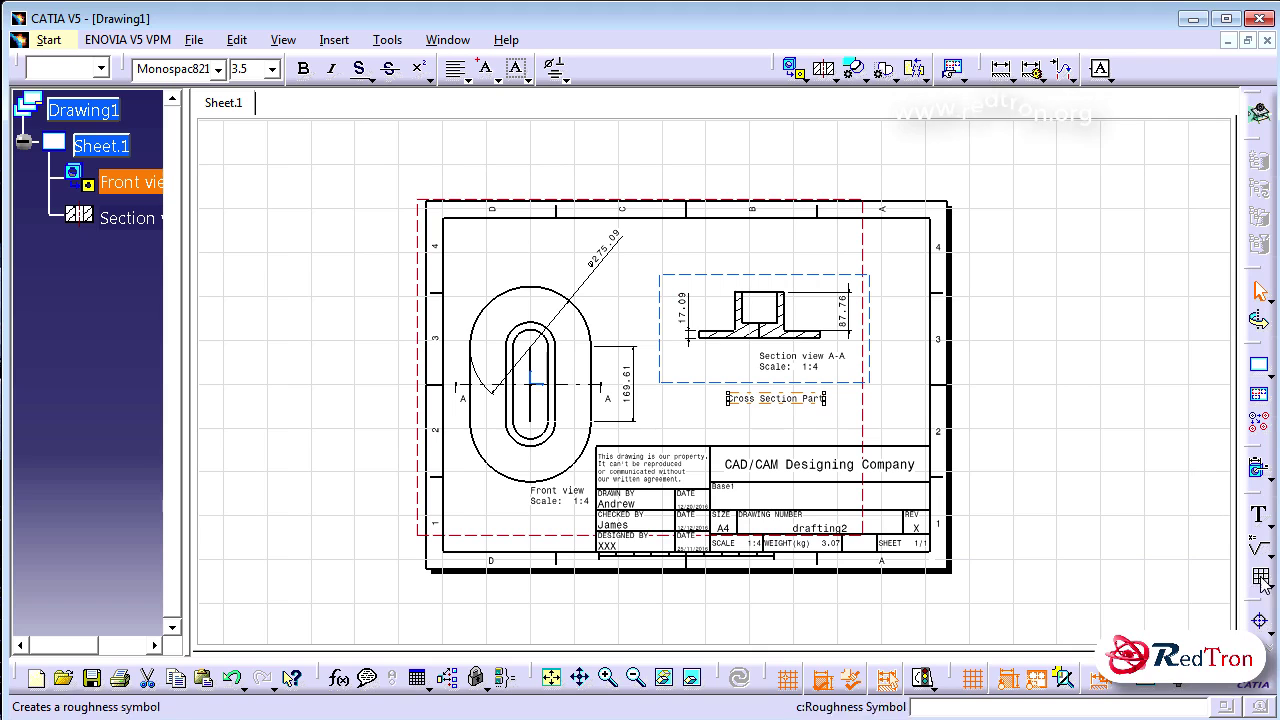
# Step: Float the text, axis, geometry and generation toolbars over the canvas
pyautogui.moveTo(1258, 505); pyautogui.dragTo(1112, 305)
pyautogui.moveTo(1184, 497); pyautogui.dragTo(1152, 168)
pyautogui.moveTo(1258, 518); pyautogui.dragTo(1155, 505)
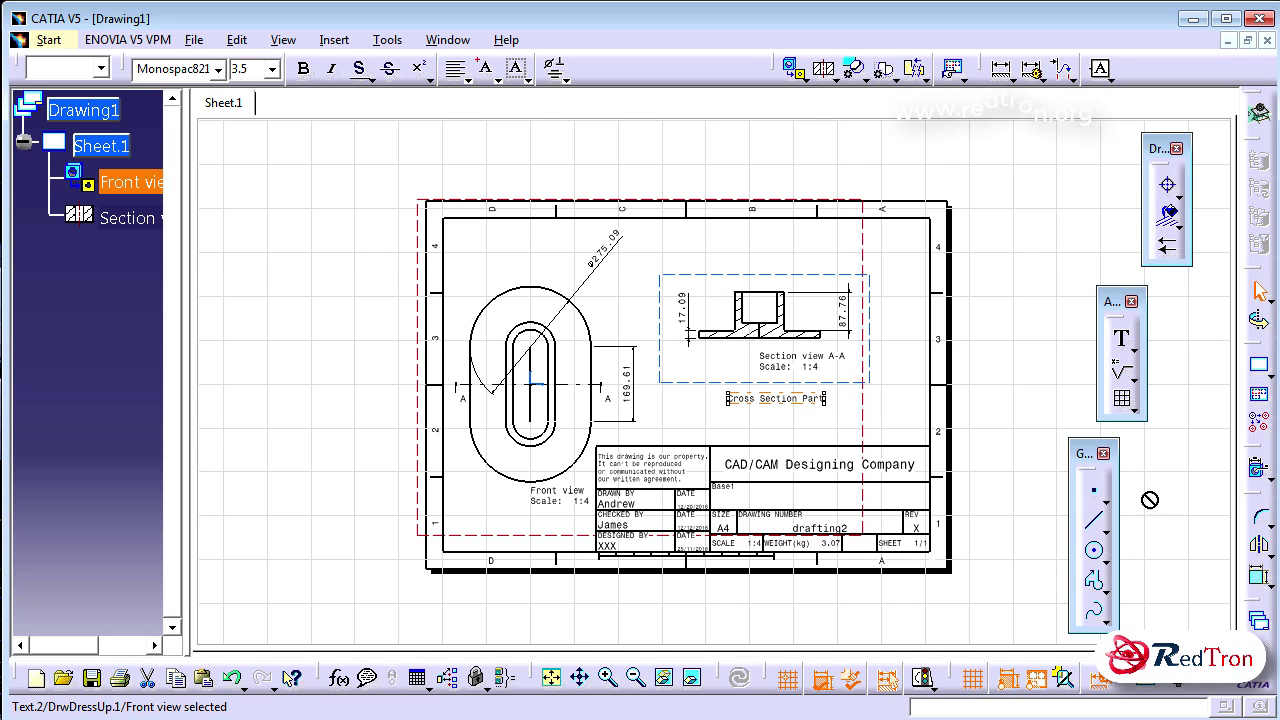
pyautogui.moveTo(1258, 505); pyautogui.dragTo(1186, 470)
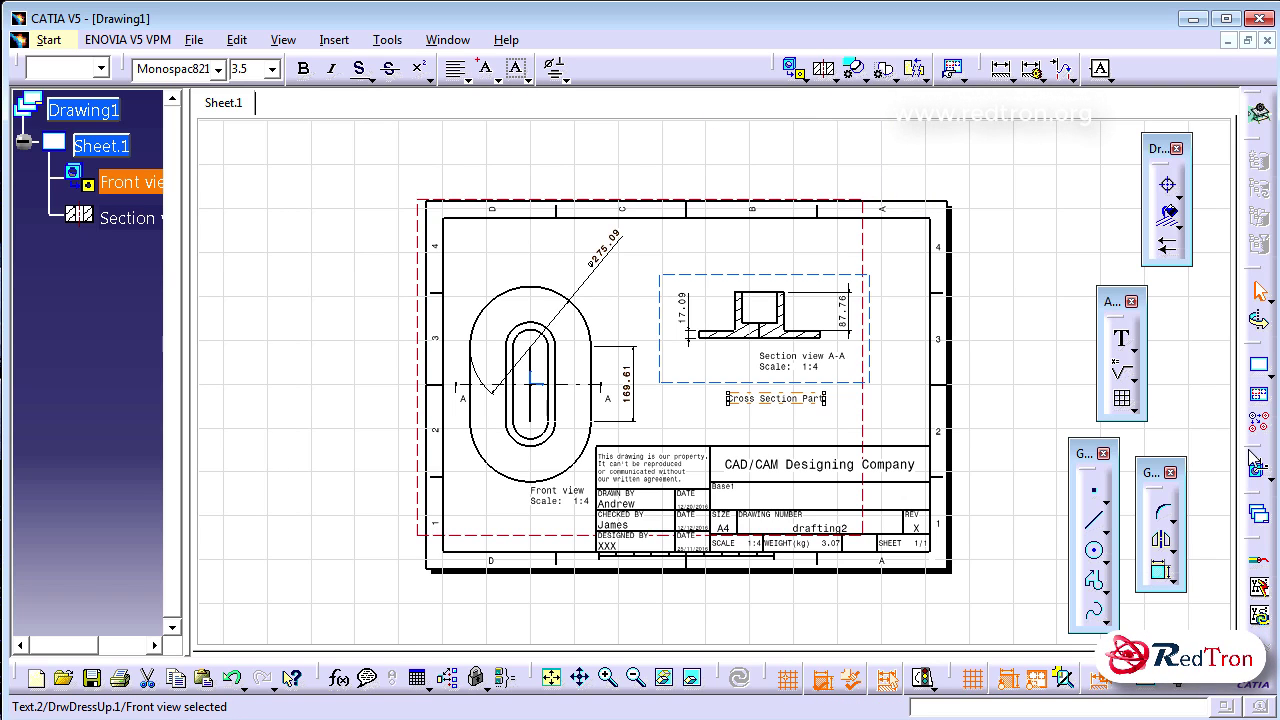
pyautogui.moveTo(1172, 378); pyautogui.dragTo(1162, 366)
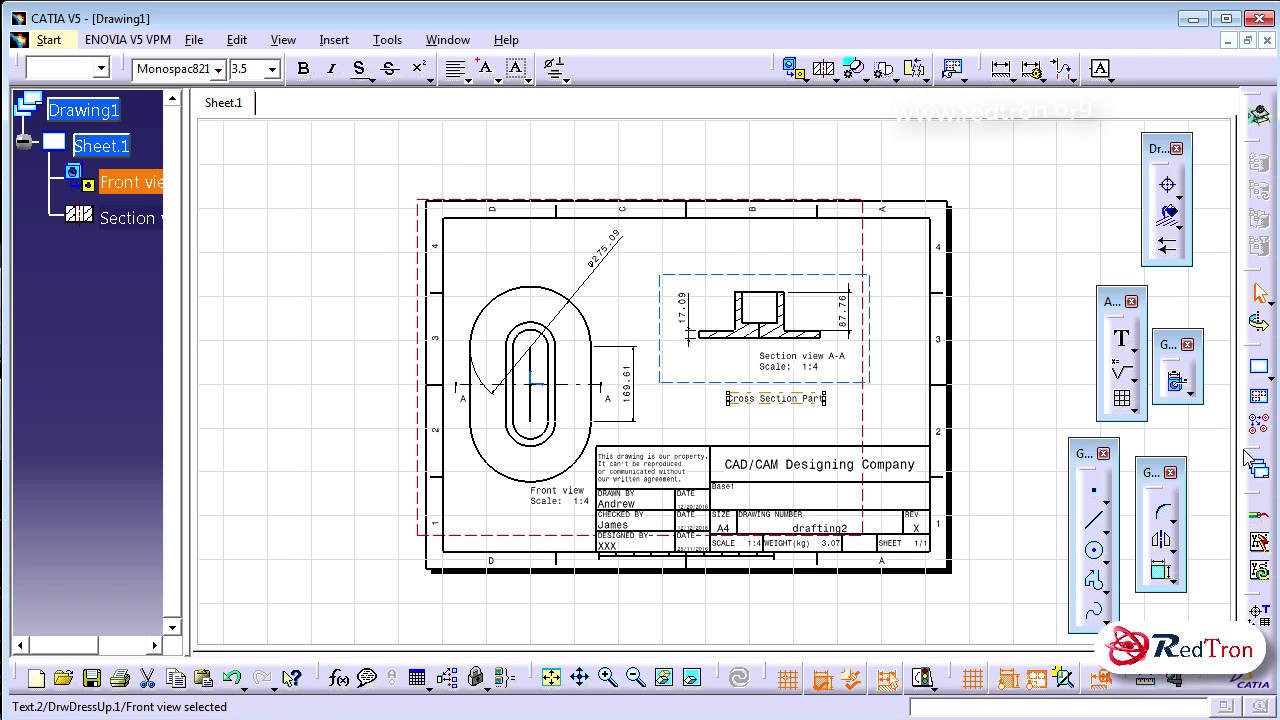
pyautogui.moveTo(1260, 545); pyautogui.dragTo(1140, 512)
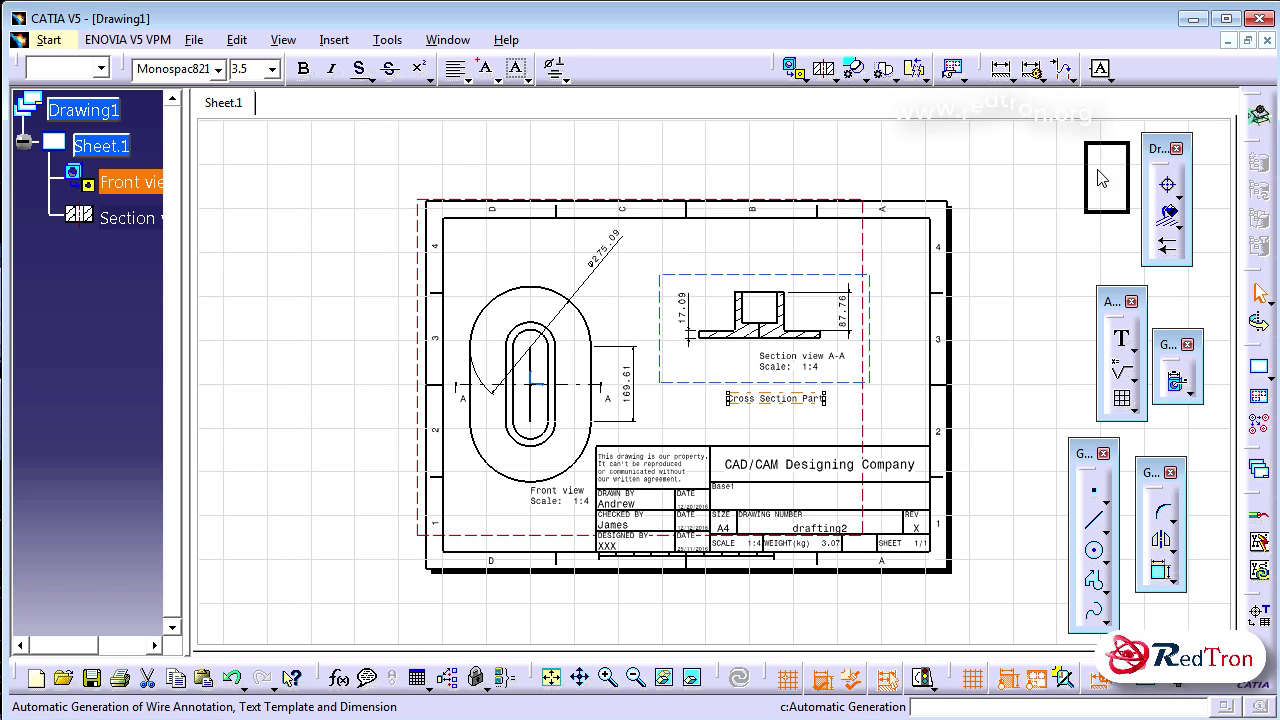
pyautogui.moveTo(1100, 178); pyautogui.dragTo(1100, 178)
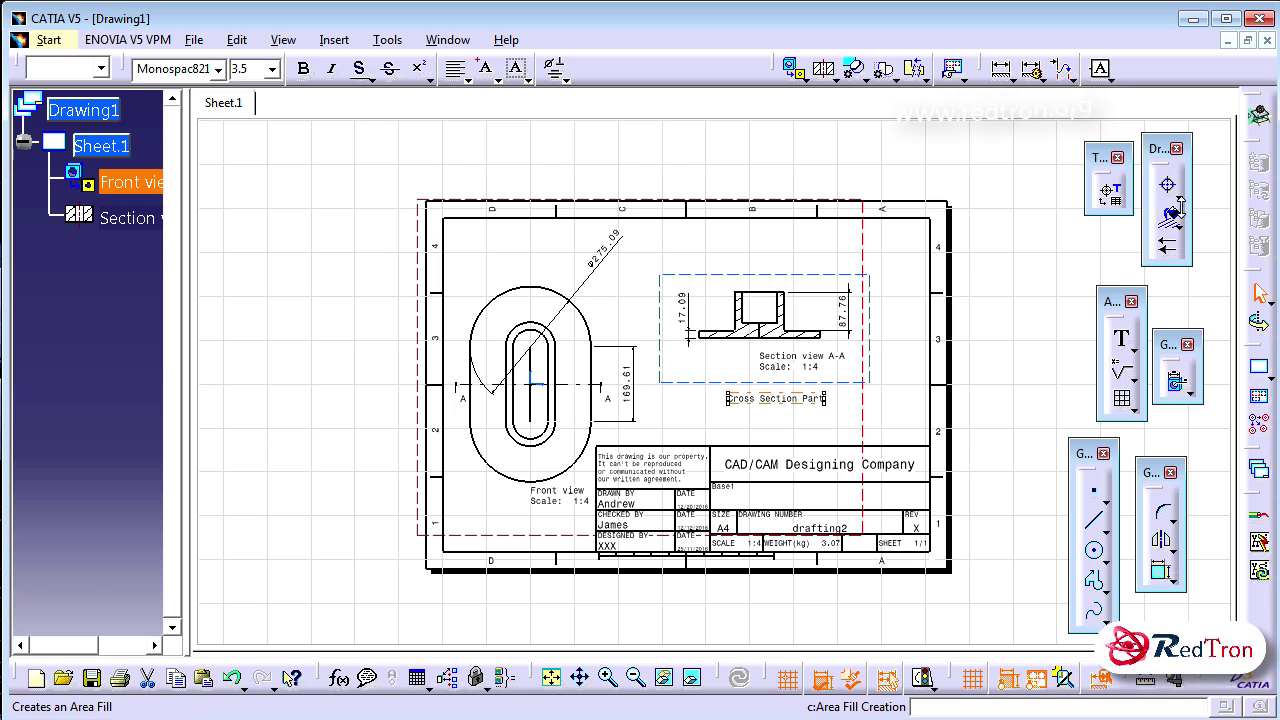
# Step: Browse the Center Line, Symbols and Text annotation flyouts
pyautogui.click(1182, 204)
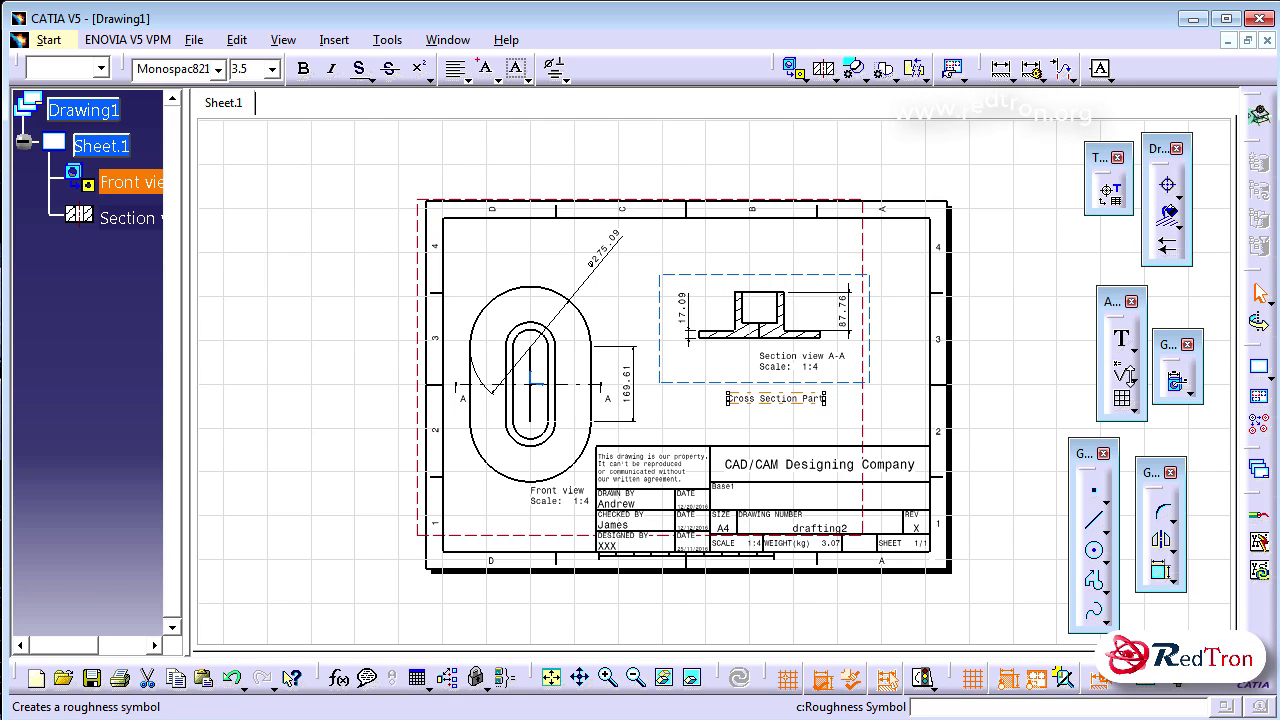
pyautogui.click(1133, 378)
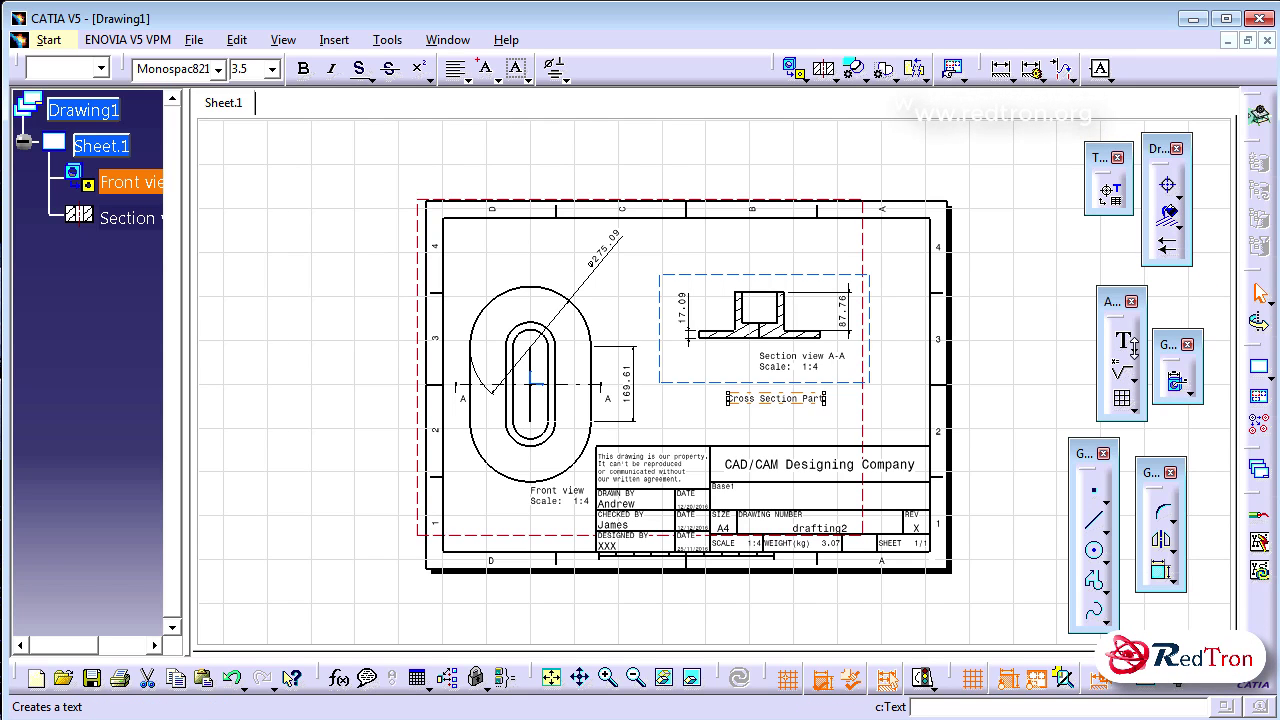
pyautogui.click(1135, 352)
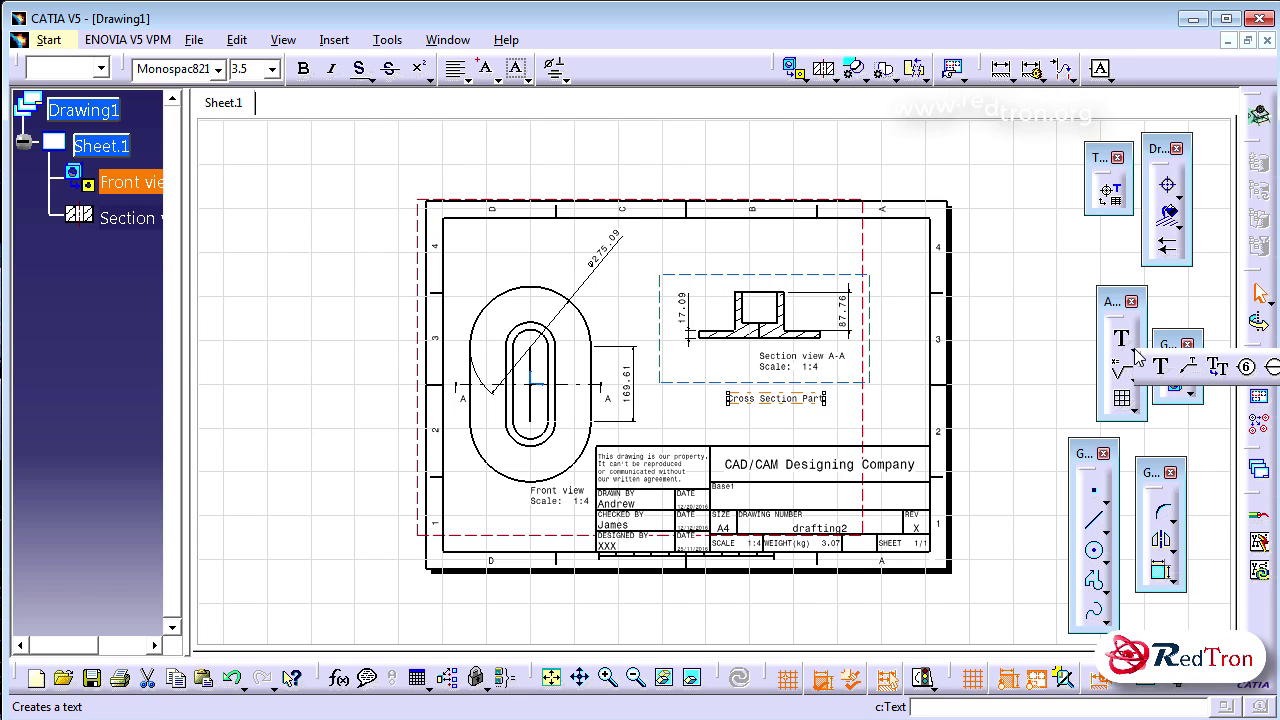
# Step: Place balloon 1 on the front view outline
pyautogui.click(1248, 370)
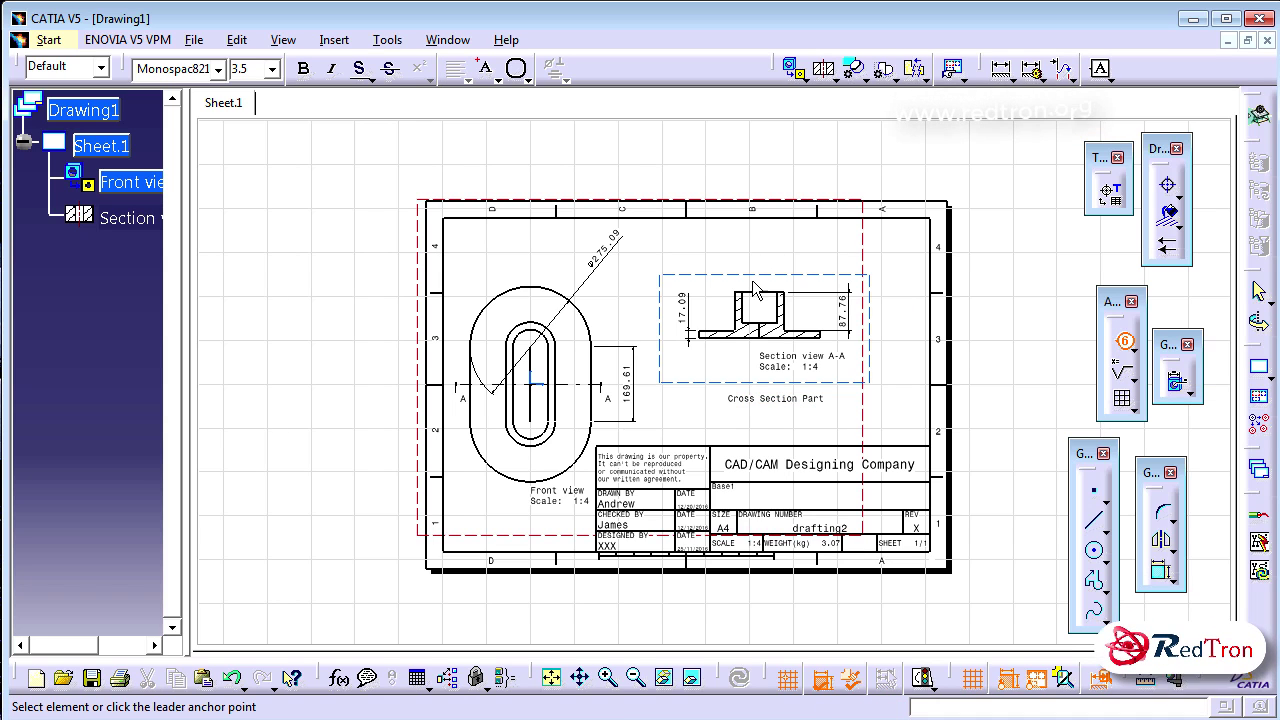
pyautogui.click(530, 291)
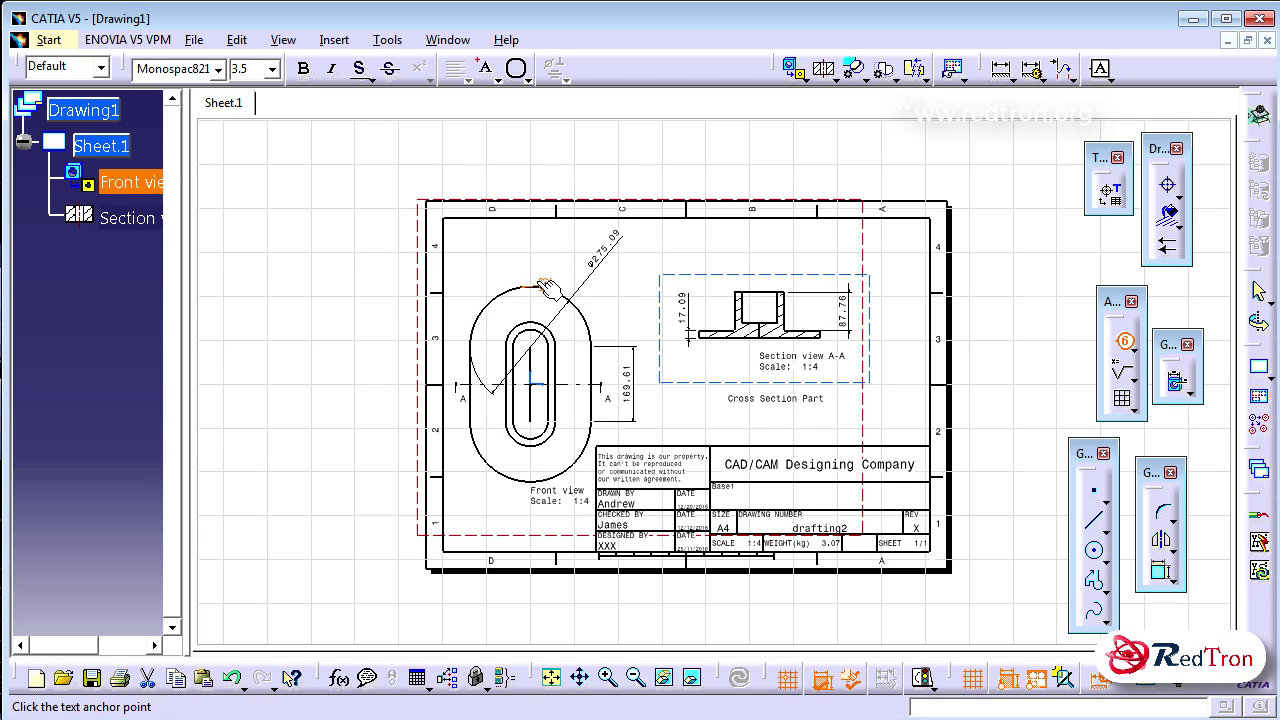
pyautogui.click(530, 250)
pyautogui.moveTo(530, 250); pyautogui.dragTo(557, 370, button='middle')
pyautogui.press('Return')
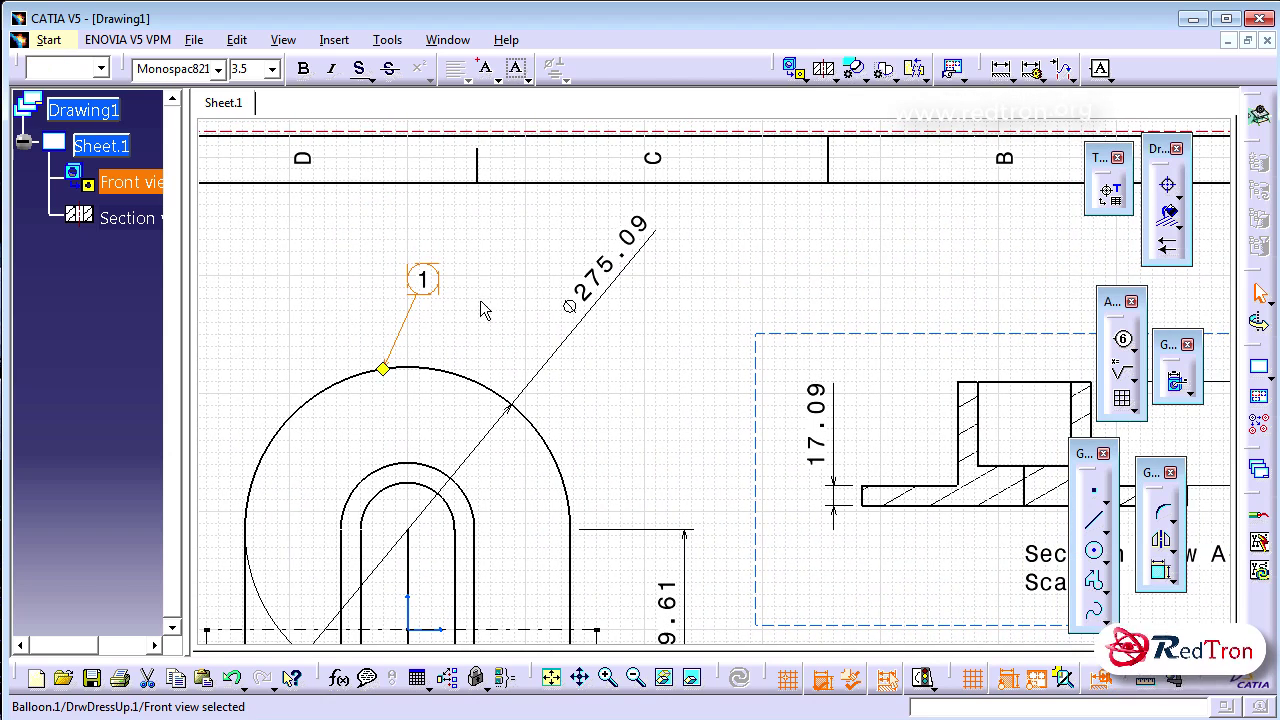
pyautogui.press('Escape')
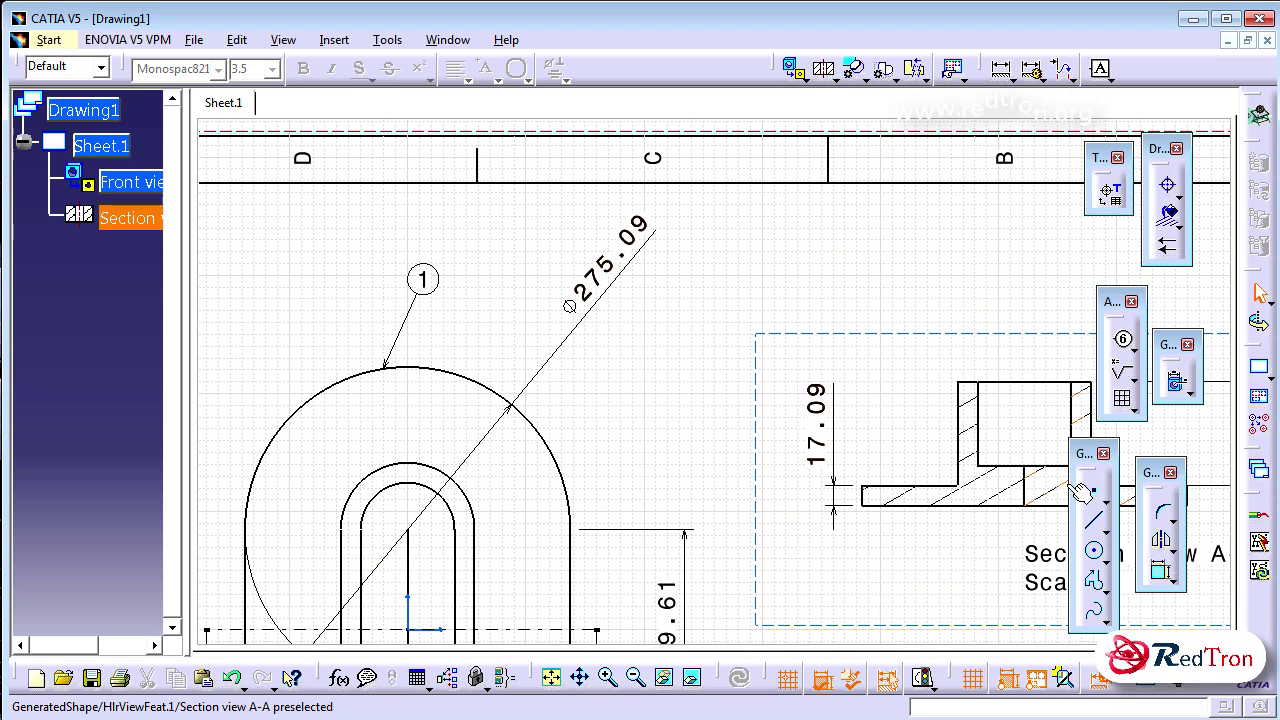
# Step: Place balloon 2 on the section view part and zoom out to the whole sheet
pyautogui.click(1122, 339)
pyautogui.click(985, 382)
pyautogui.click(1005, 272)
pyautogui.press('Return')
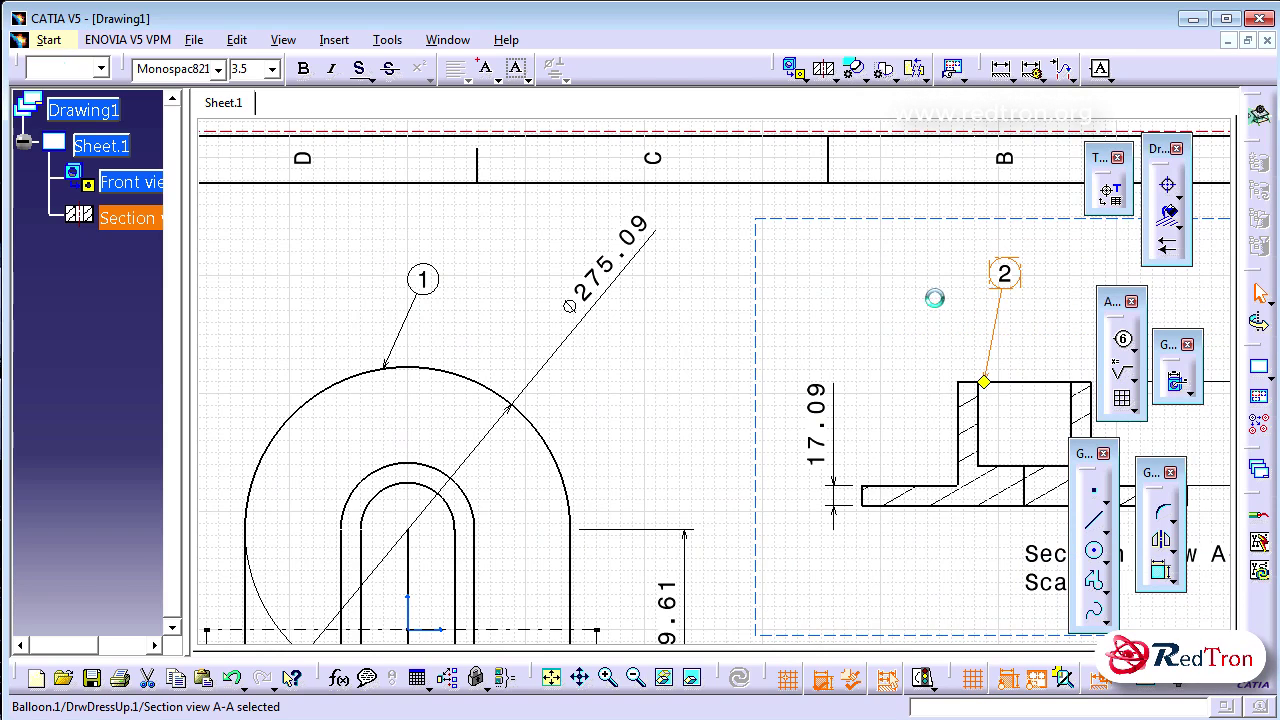
pyautogui.moveTo(995, 315)
pyautogui.mouseDown(button='middle')
pyautogui.moveTo(957, 309)
pyautogui.moveTo(937, 286)
pyautogui.mouseUp(button='middle')
pyautogui.moveTo(770, 248); pyautogui.dragTo(1145, 395, button='middle')
pyautogui.click(1124, 400)
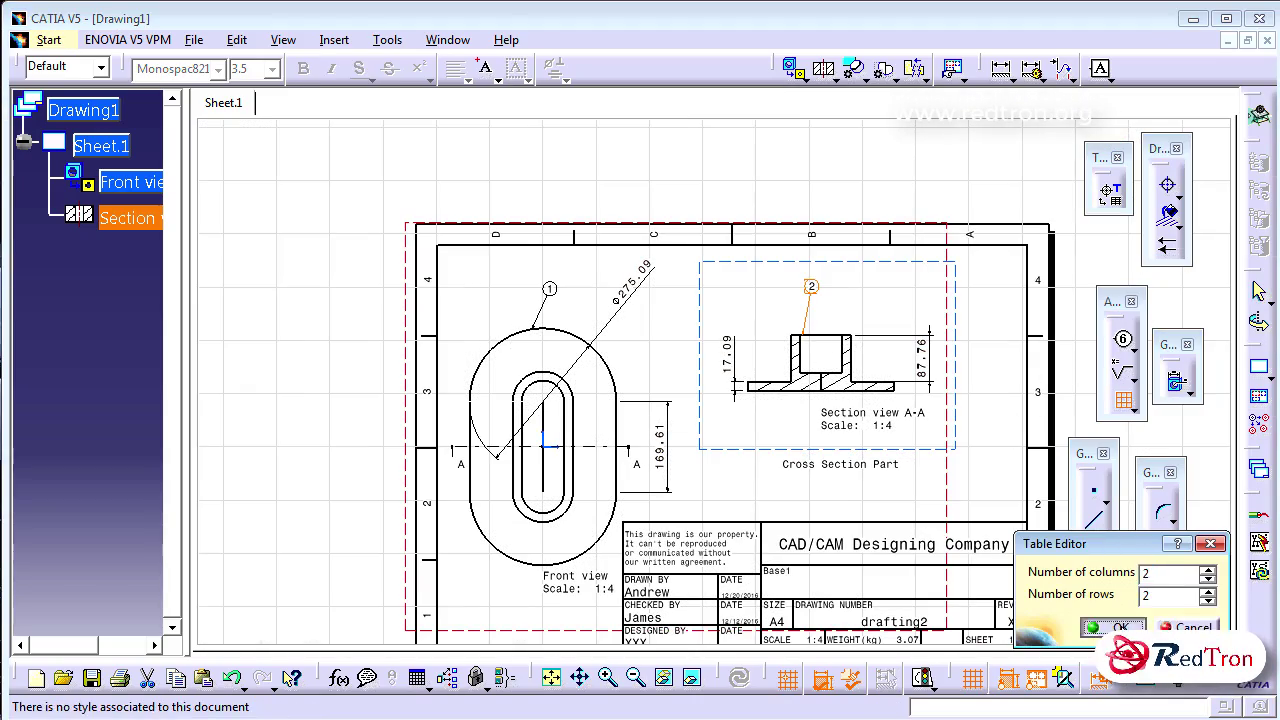
# Step: Insert a 2-column, 2-row table below Cross Section Part and widen its right column
pyautogui.click(1112, 627)
pyautogui.click(788, 485)
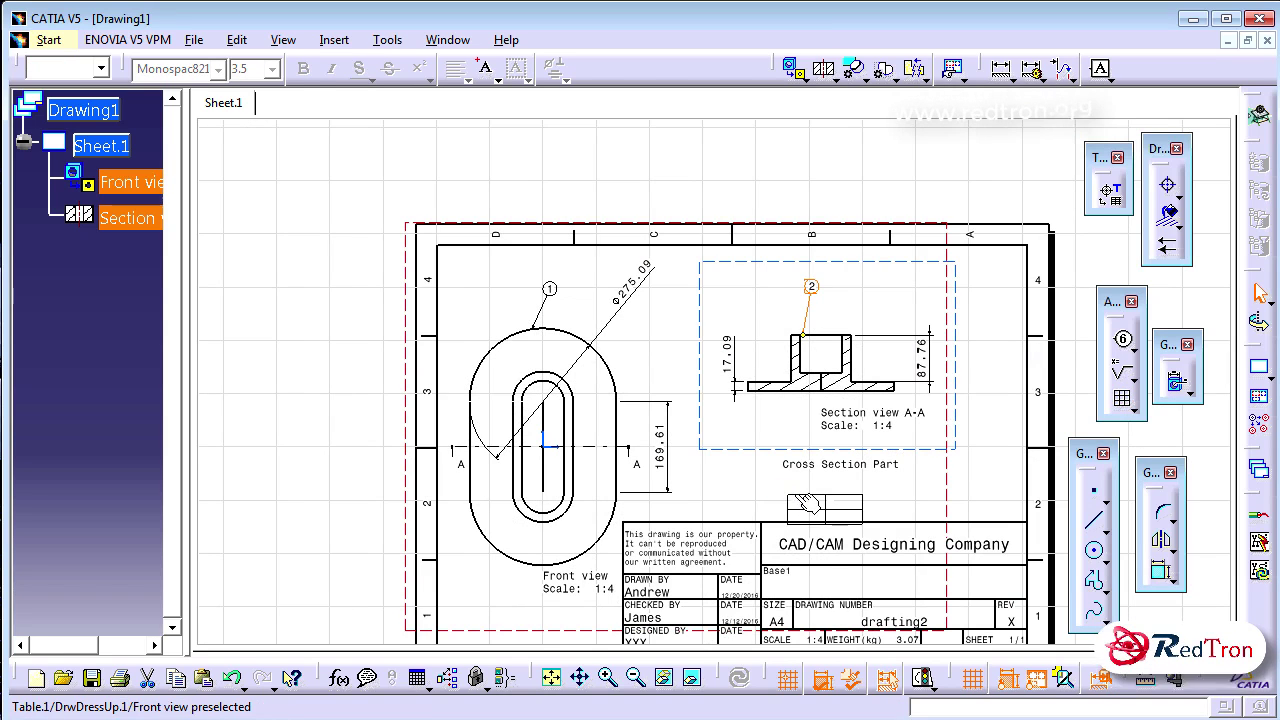
pyautogui.moveTo(887, 509); pyautogui.dragTo(886, 512)
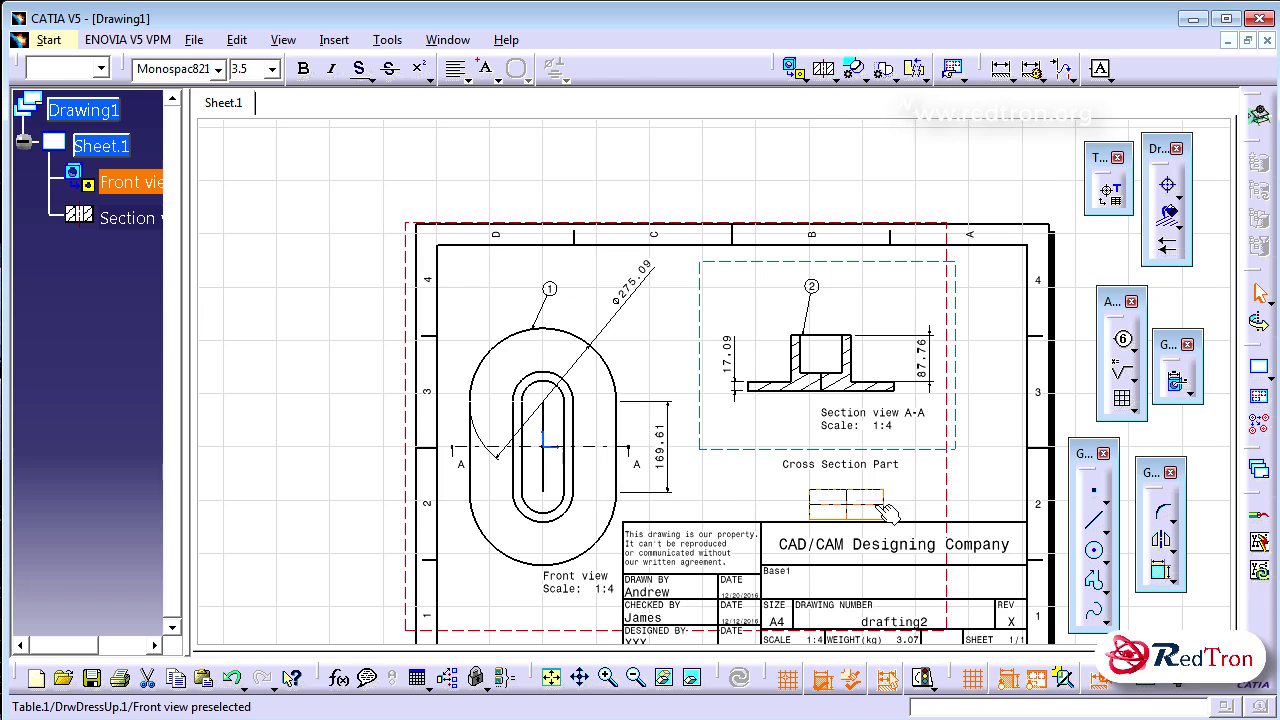
pyautogui.doubleClick(887, 511)
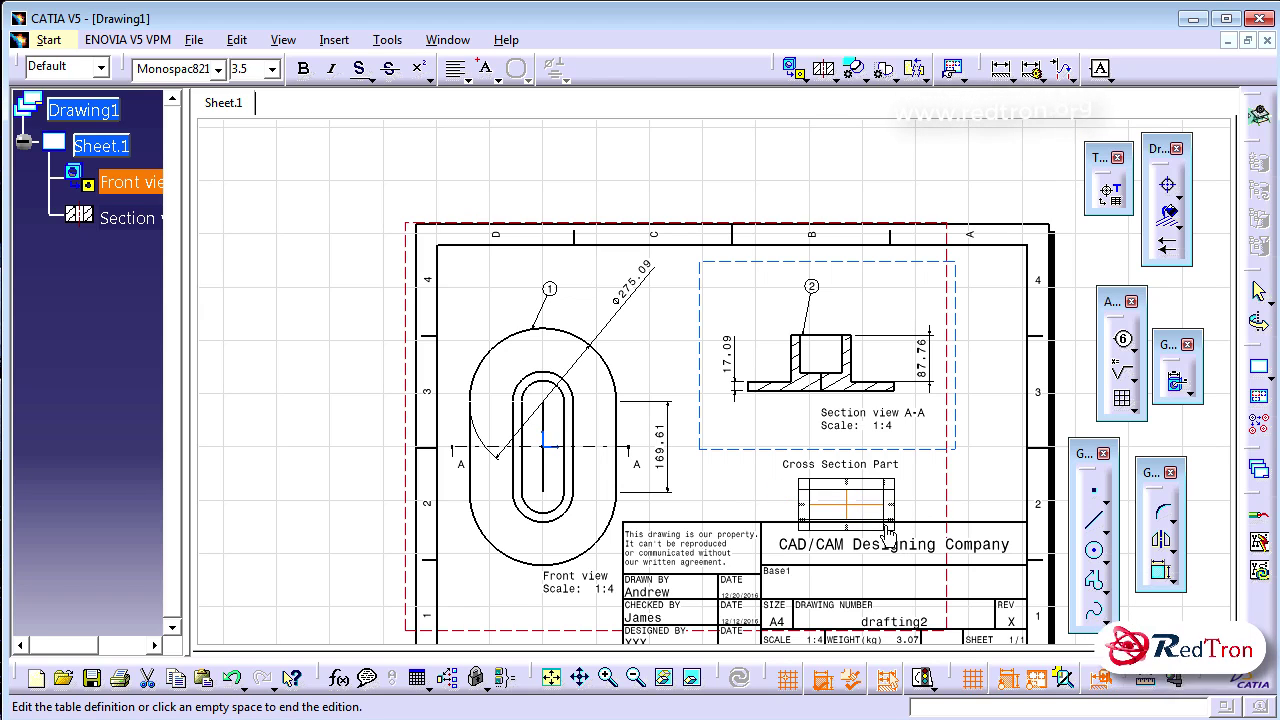
pyautogui.moveTo(895, 516); pyautogui.dragTo(938, 520)
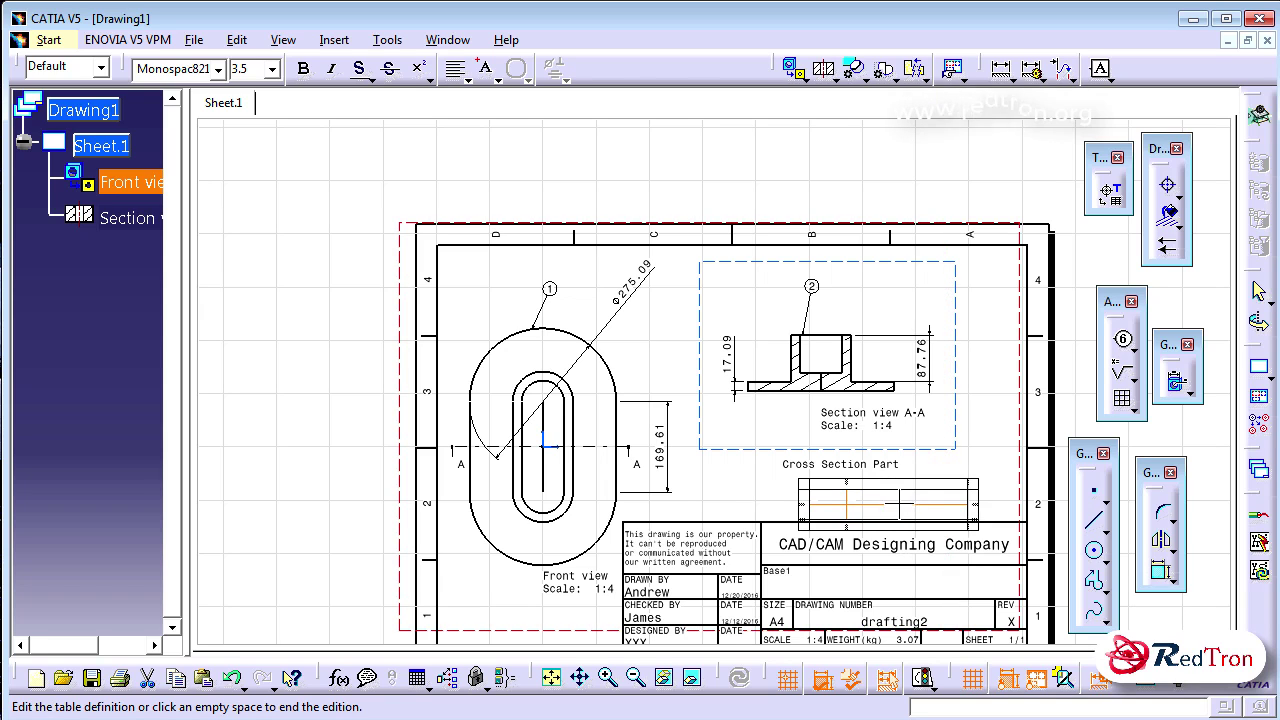
# Step: Enter the row number in the table's first cell
pyautogui.click(826, 496)
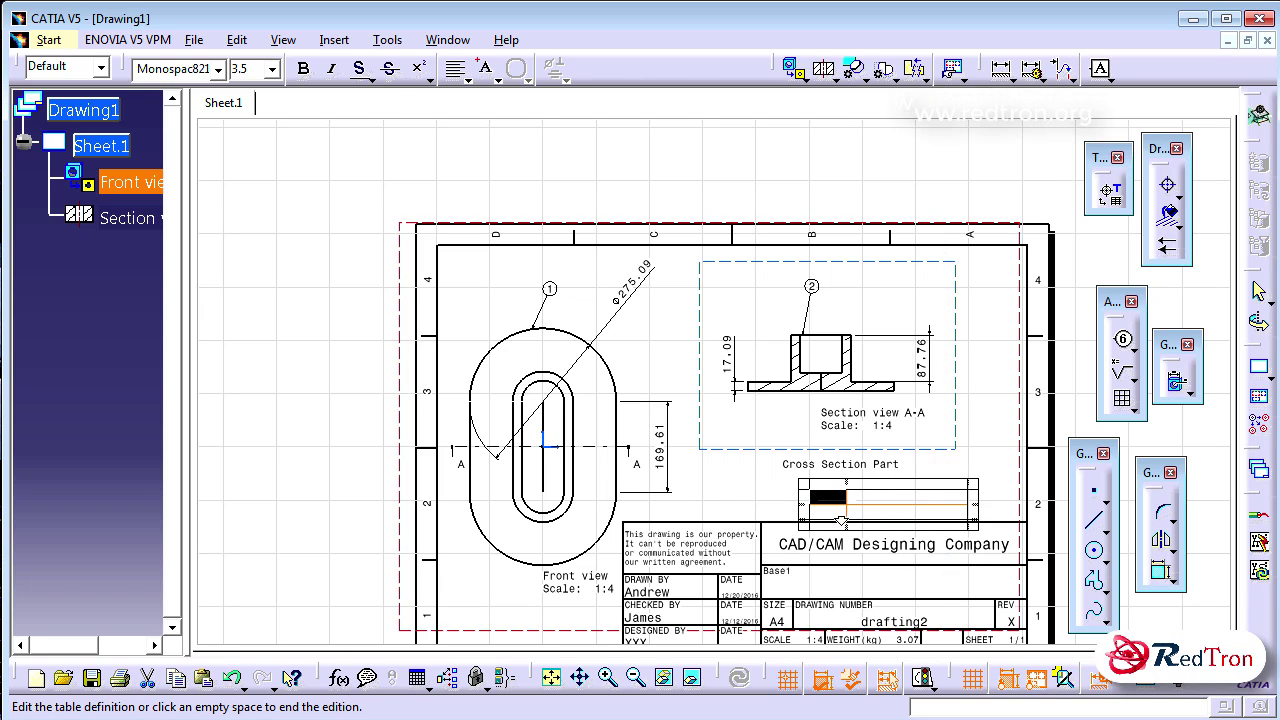
pyautogui.doubleClick(826, 496)
pyautogui.write('1')
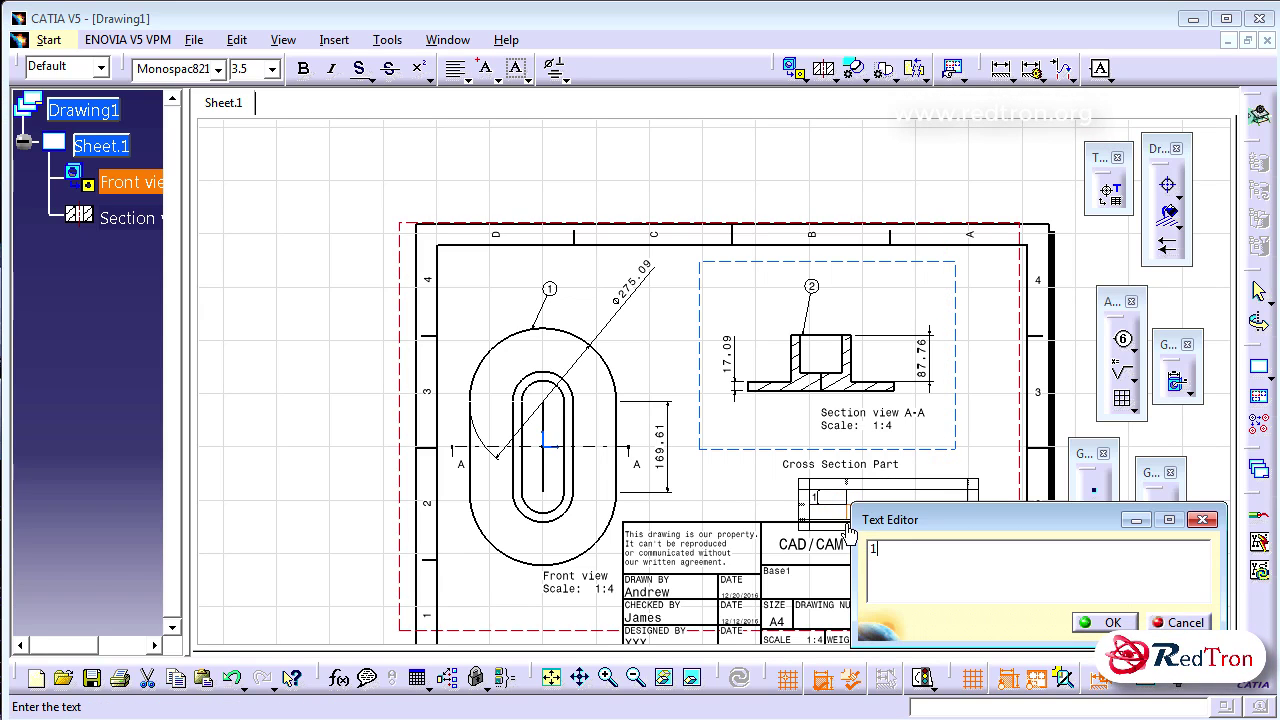
pyautogui.press('BackSpace')
pyautogui.write('2')
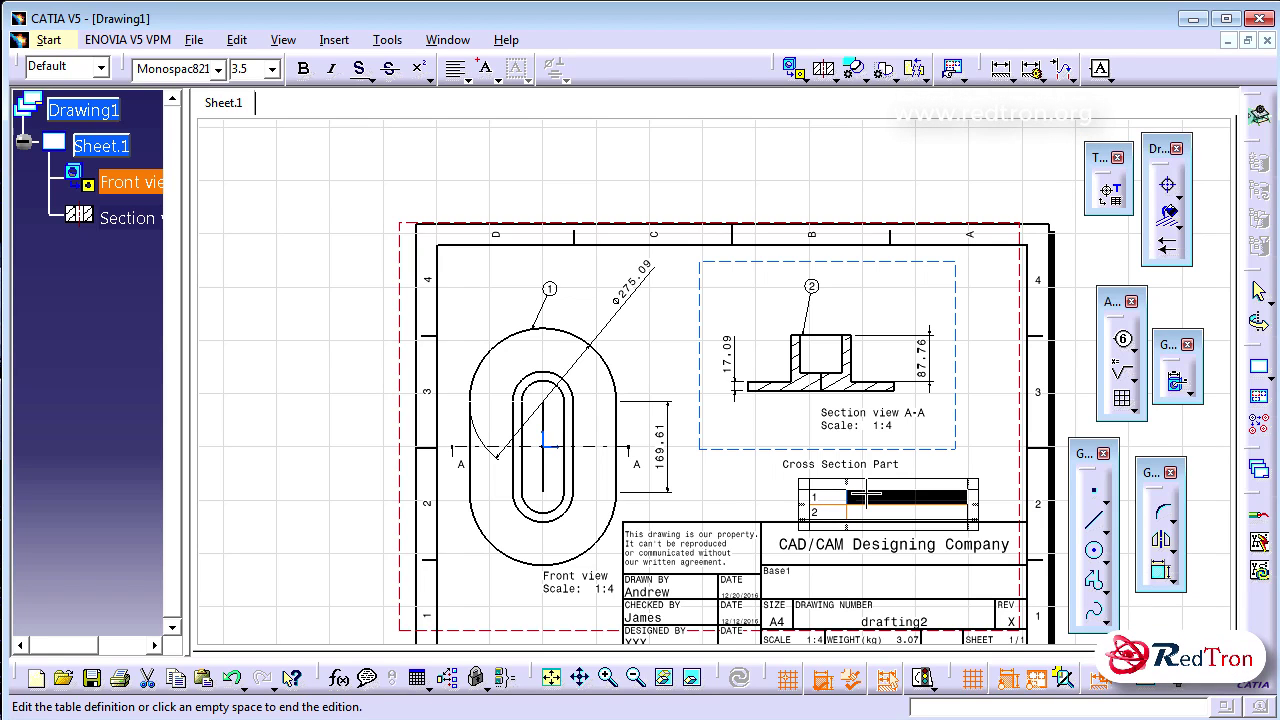
# Step: Fill the description cells with 'Top view' and 'Cross sectional view'
pyautogui.doubleClick(866, 495)
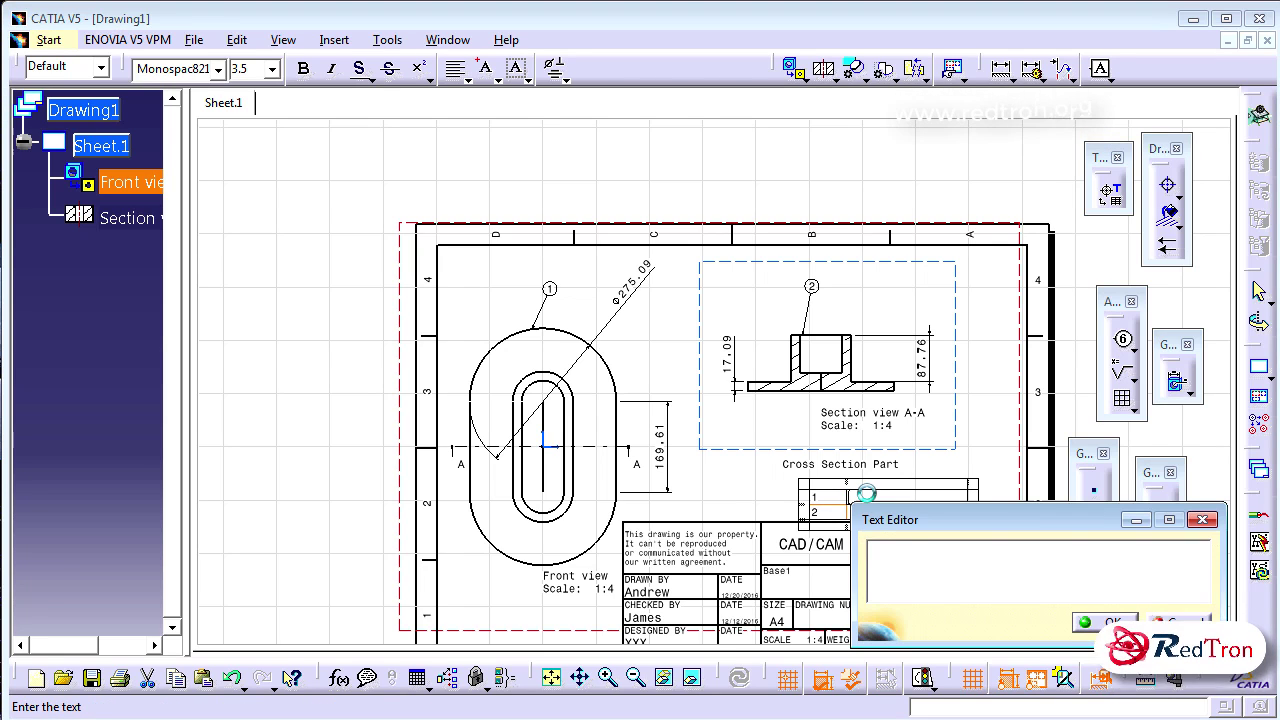
pyautogui.write('Top vie')
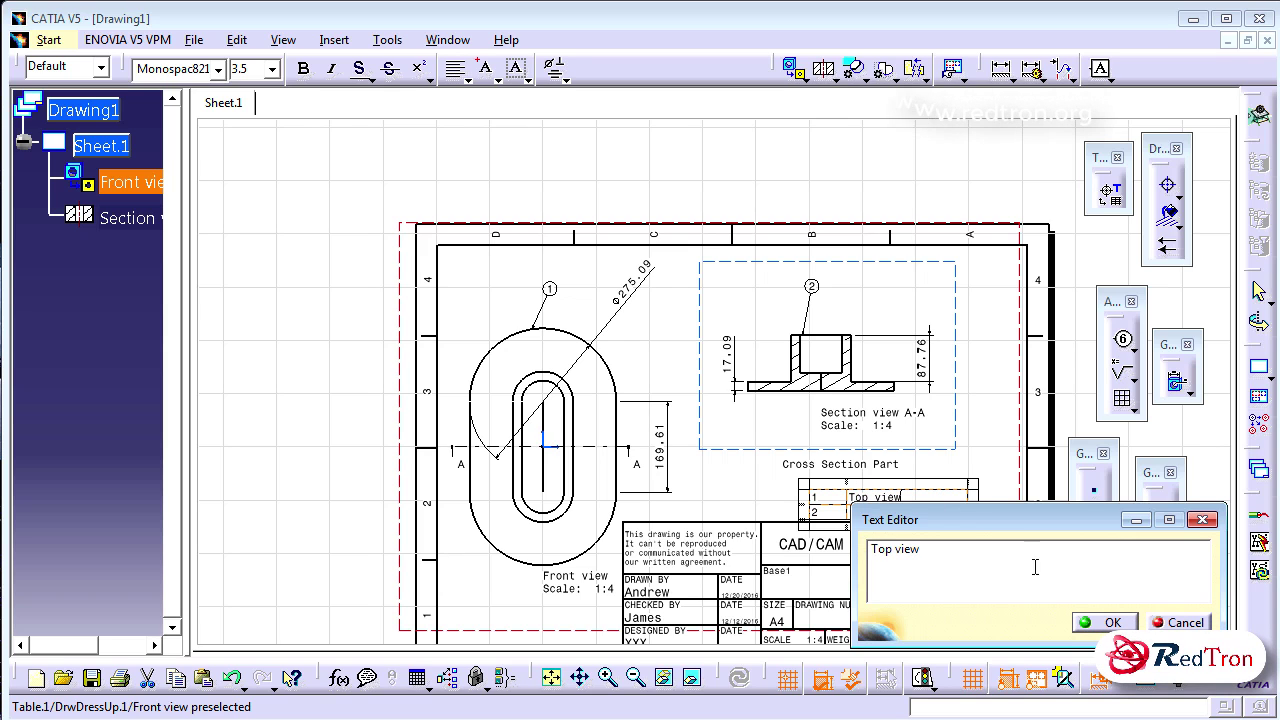
pyautogui.write('w')
pyautogui.click(1090, 623)
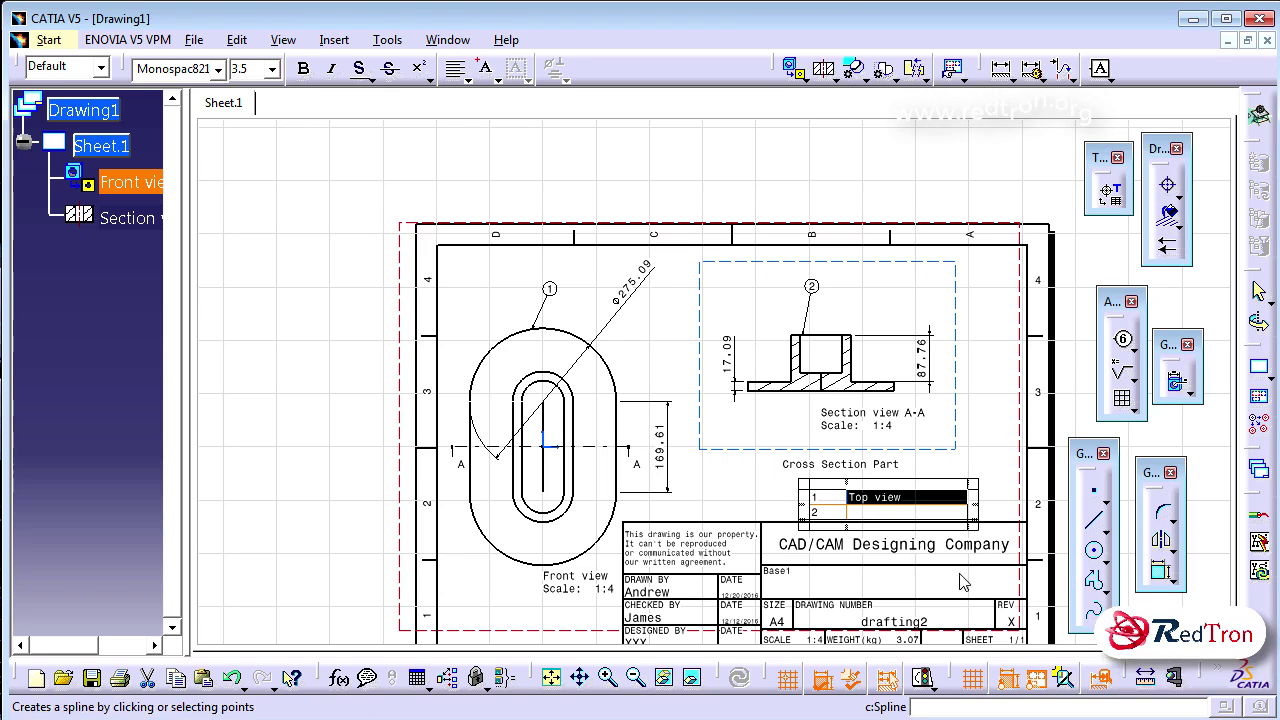
pyautogui.doubleClick(866, 512)
pyautogui.write('Cr')
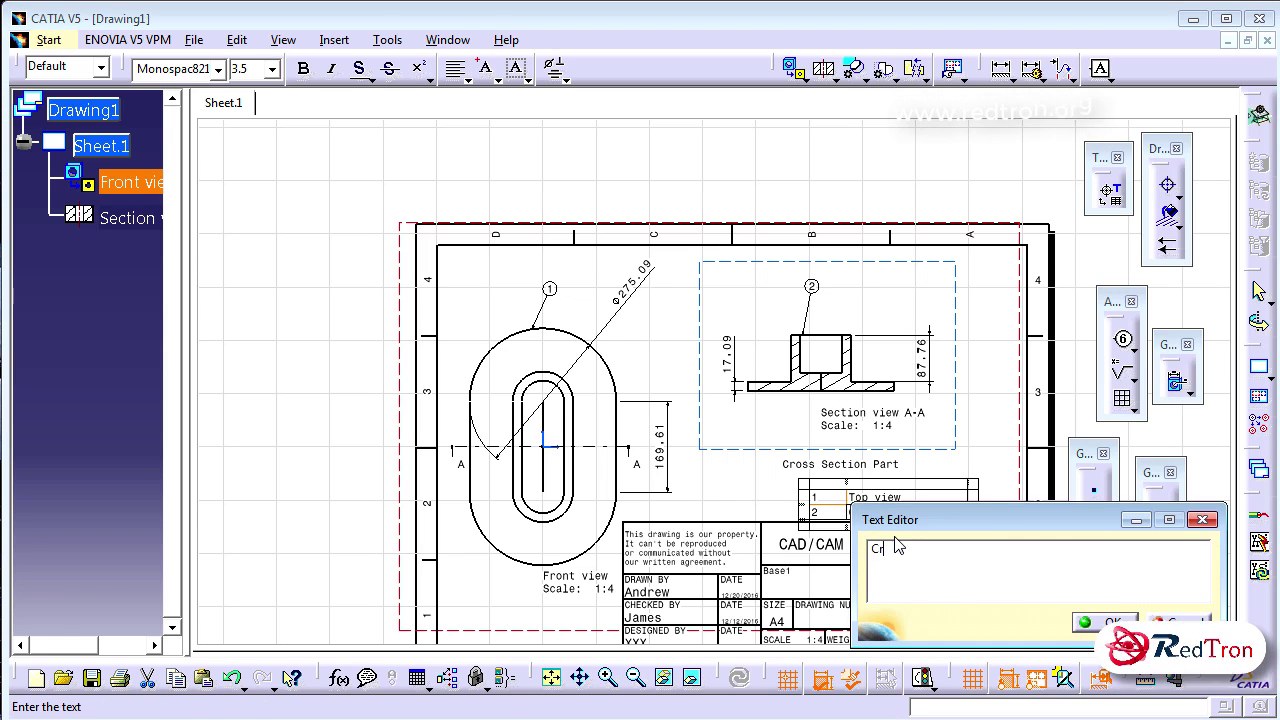
pyautogui.write('oss sectional view')
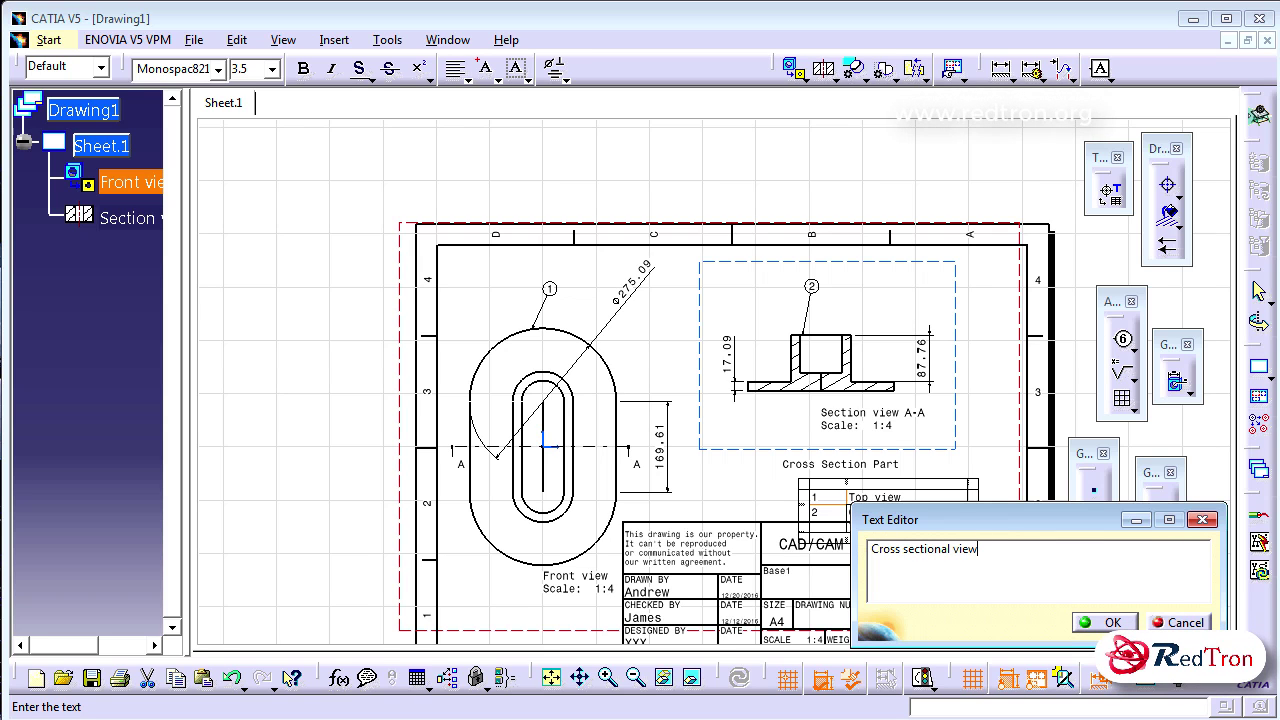
pyautogui.click(1112, 622)
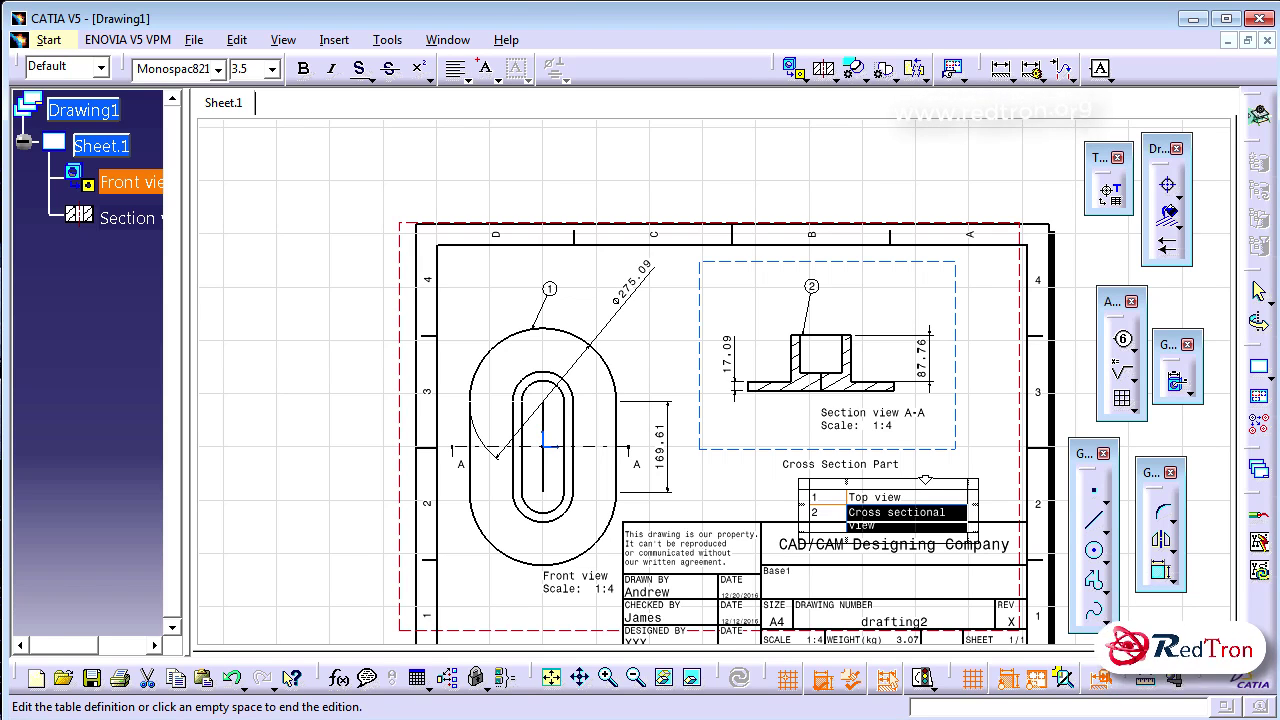
pyautogui.click(972, 460)
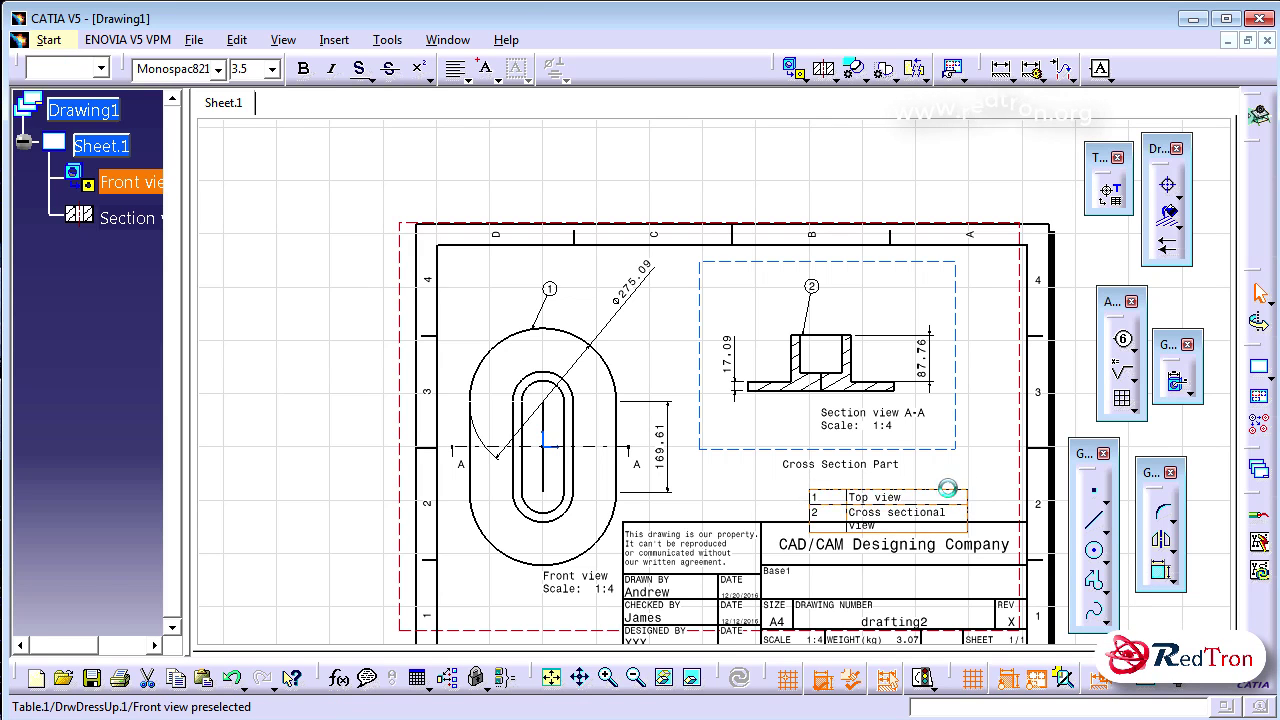
pyautogui.click(1008, 488)
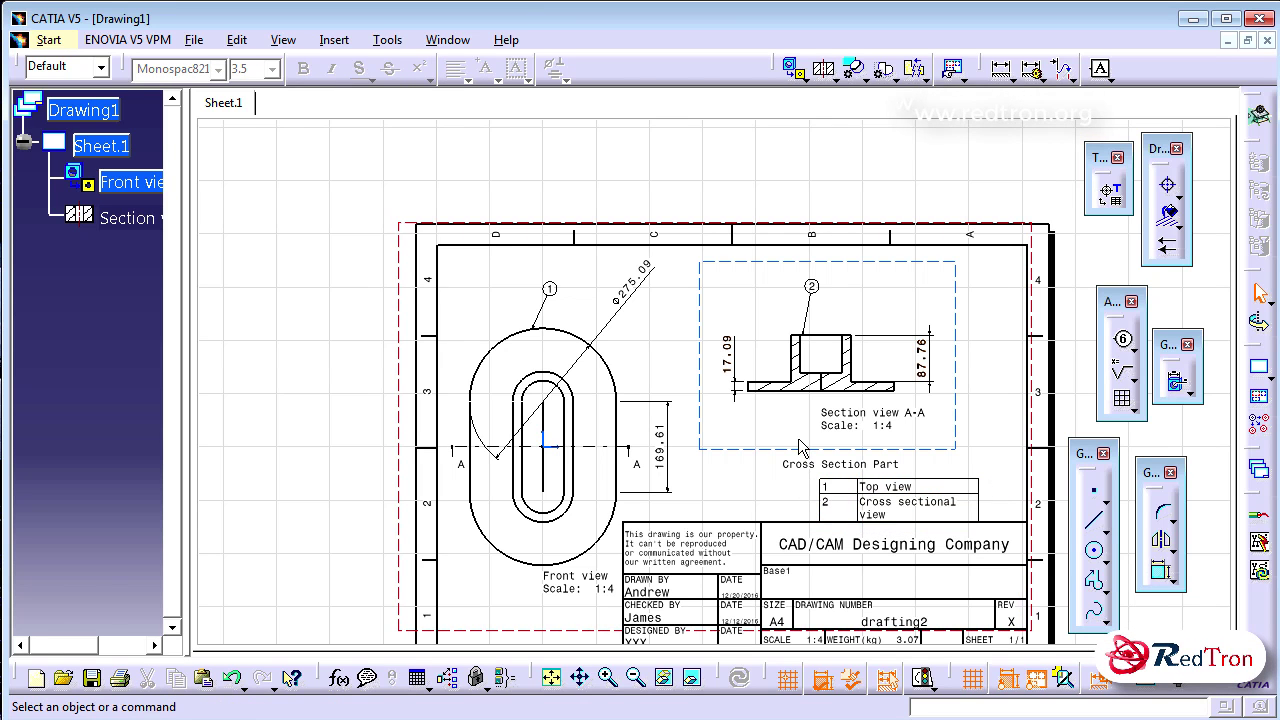
pyautogui.scroll(-3, 900, 505)
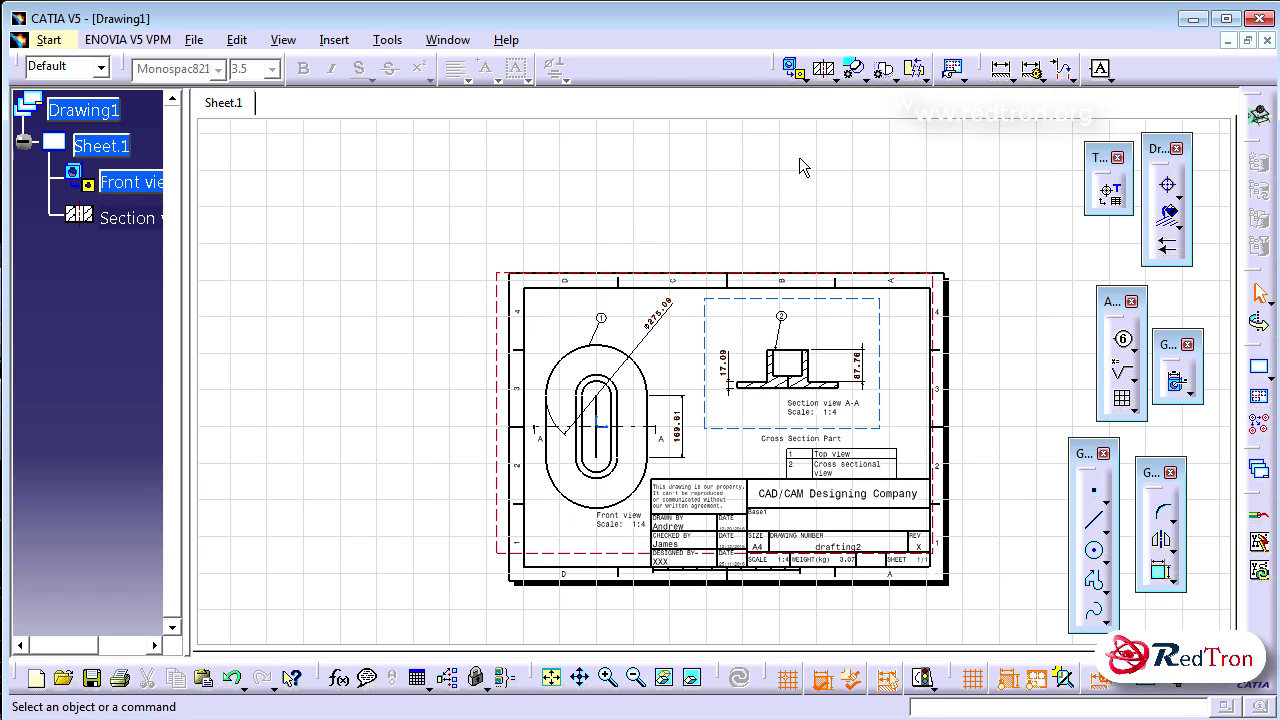
# Step: Start an isometric view and pick the part face in the drafting2 3D part
pyautogui.click(800, 78)
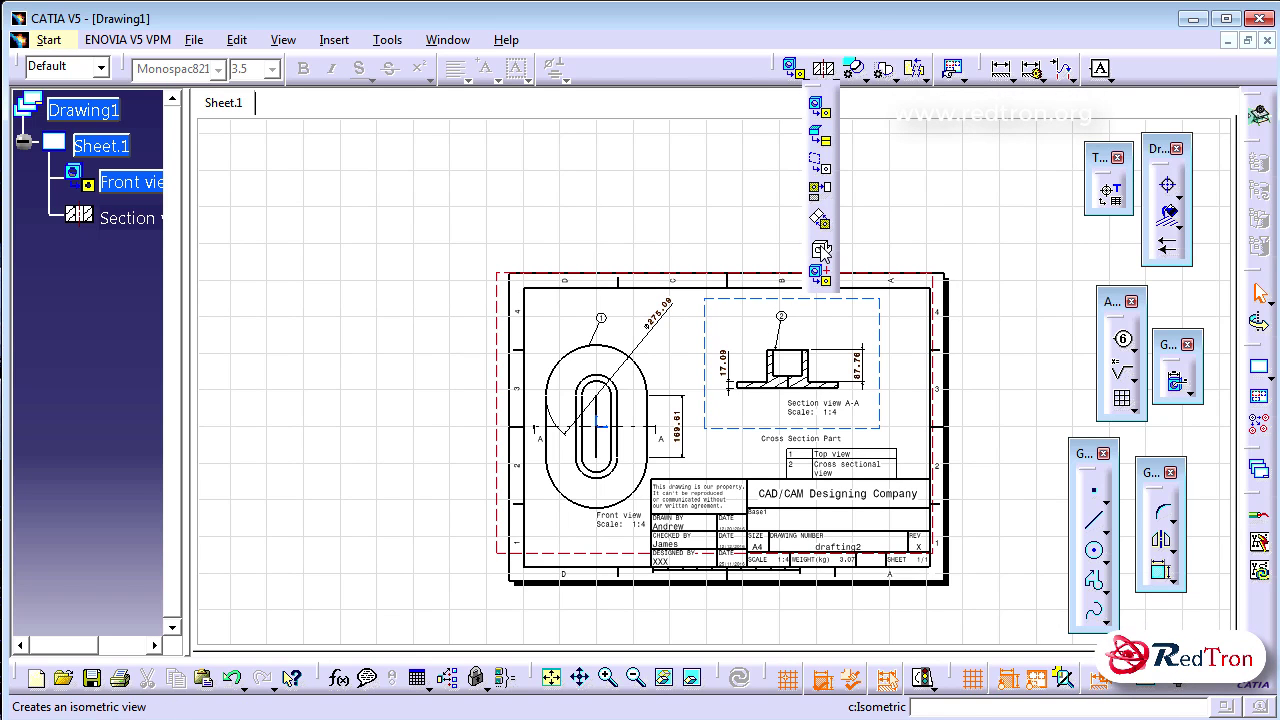
pyautogui.click(820, 276)
pyautogui.click(447, 40)
pyautogui.click(465, 166)
pyautogui.click(560, 340)
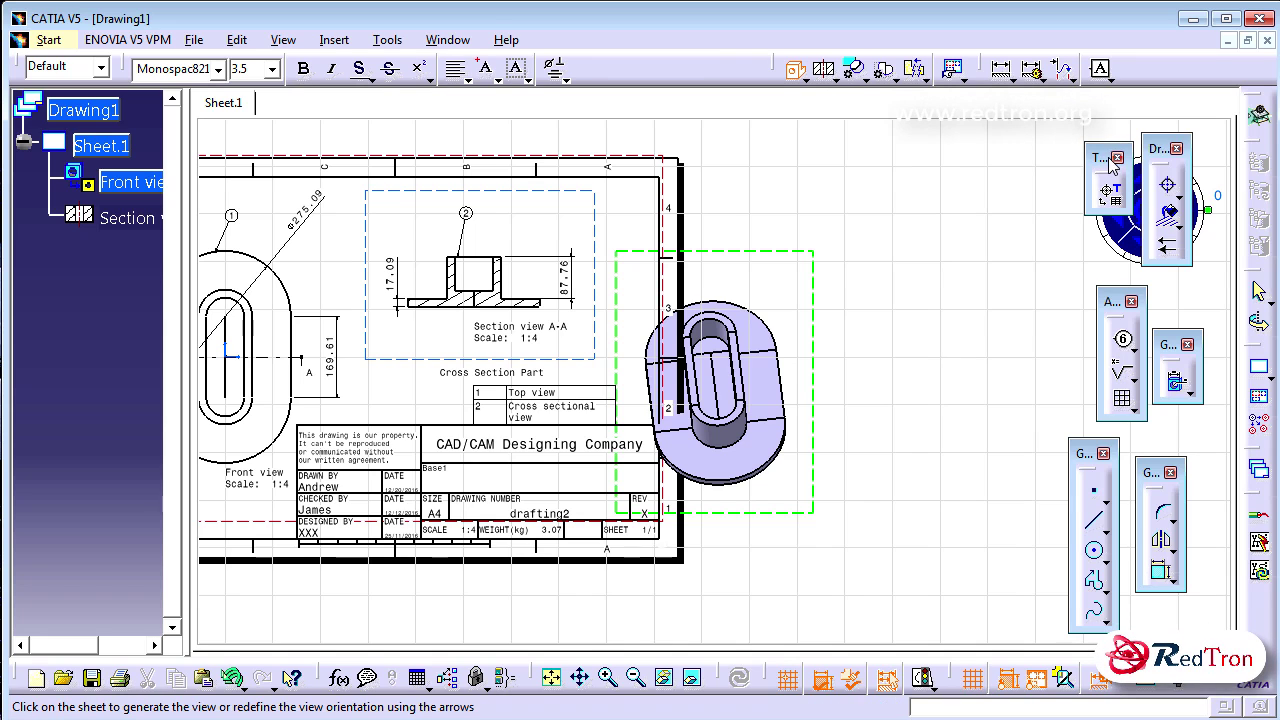
# Step: Rotate the isometric preview with the compass arrows and place it right of section A-A
pyautogui.moveTo(1254, 583); pyautogui.dragTo(1254, 583)
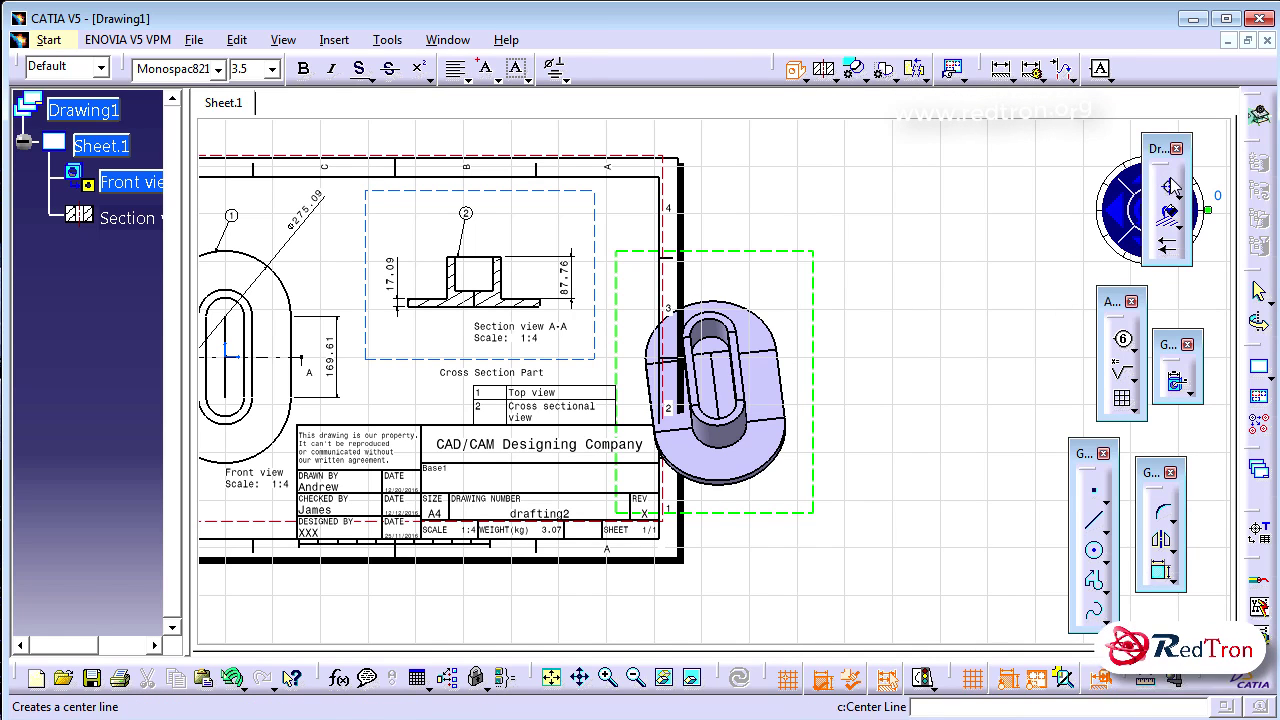
pyautogui.moveTo(1157, 148); pyautogui.dragTo(650, 55)
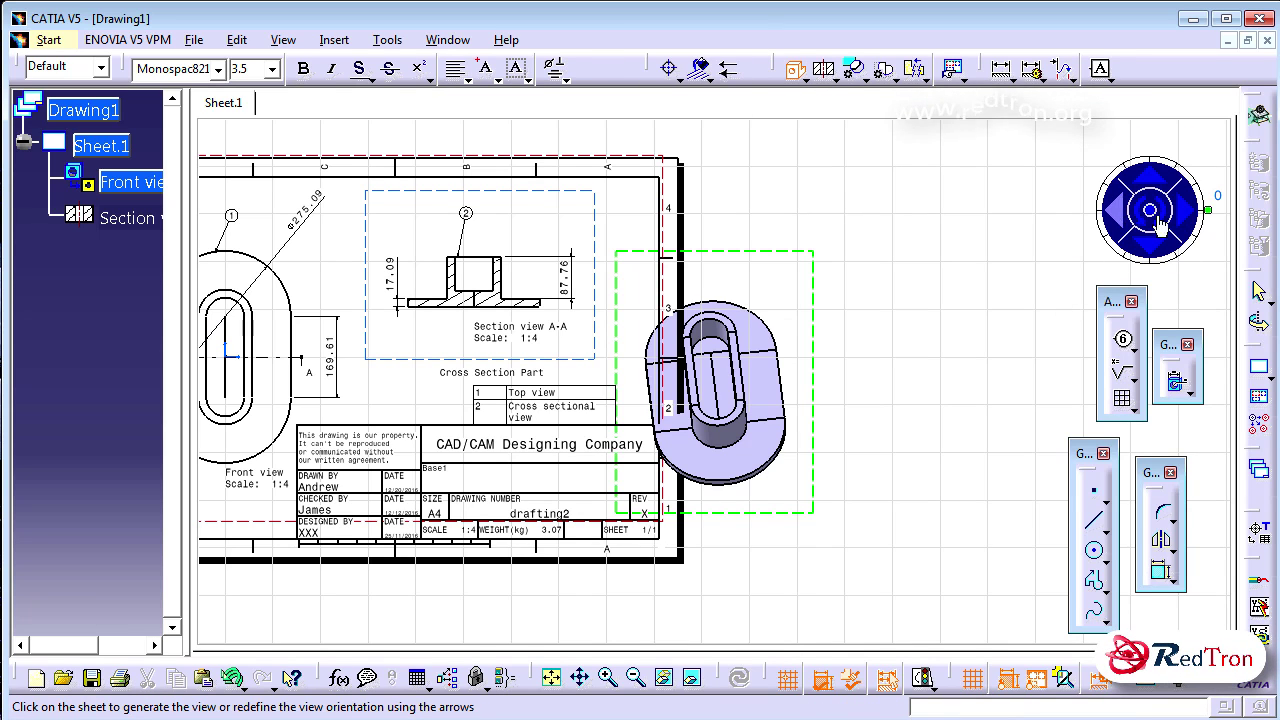
pyautogui.click(1115, 210)
pyautogui.click(1115, 210)
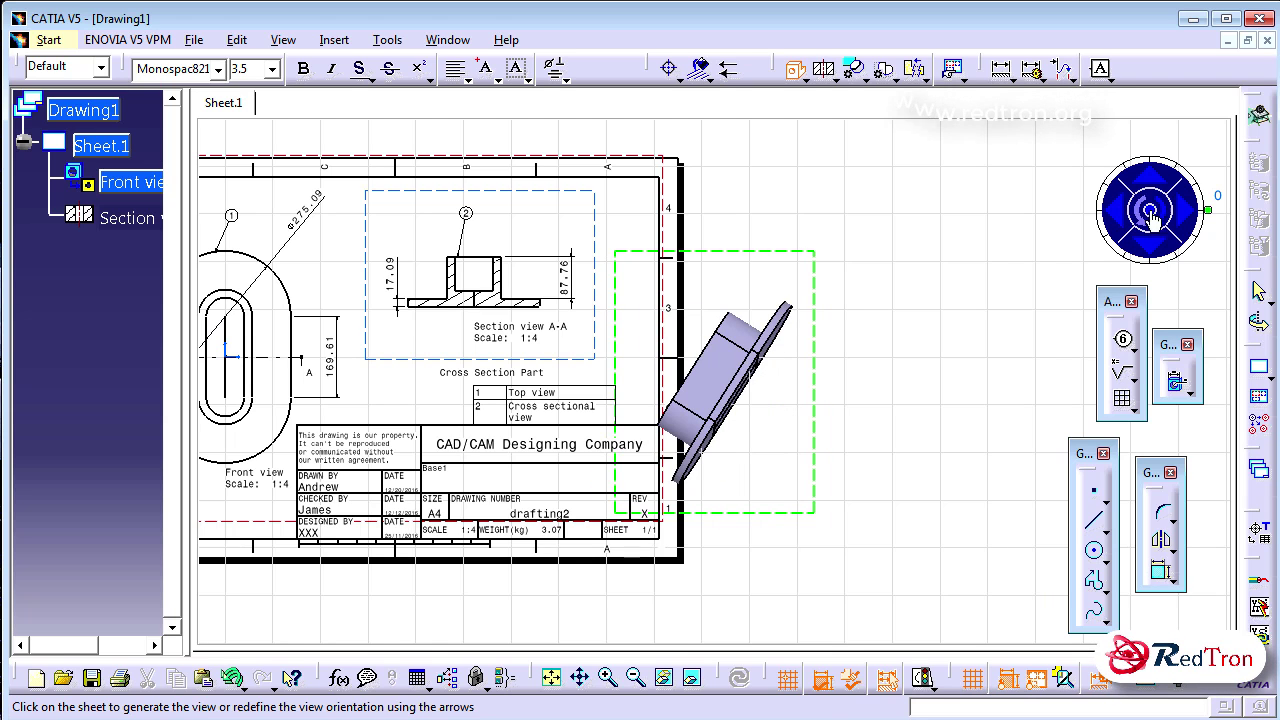
pyautogui.click(1178, 212)
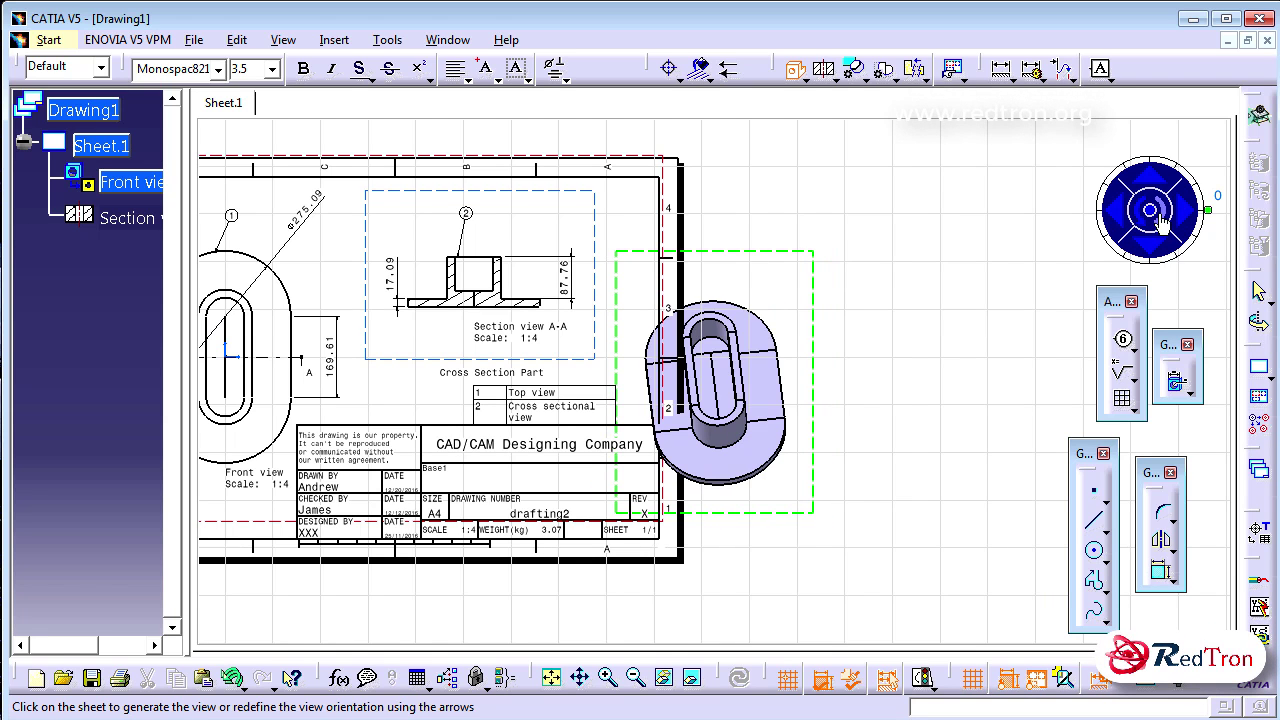
pyautogui.click(1158, 212)
pyautogui.click(1161, 218)
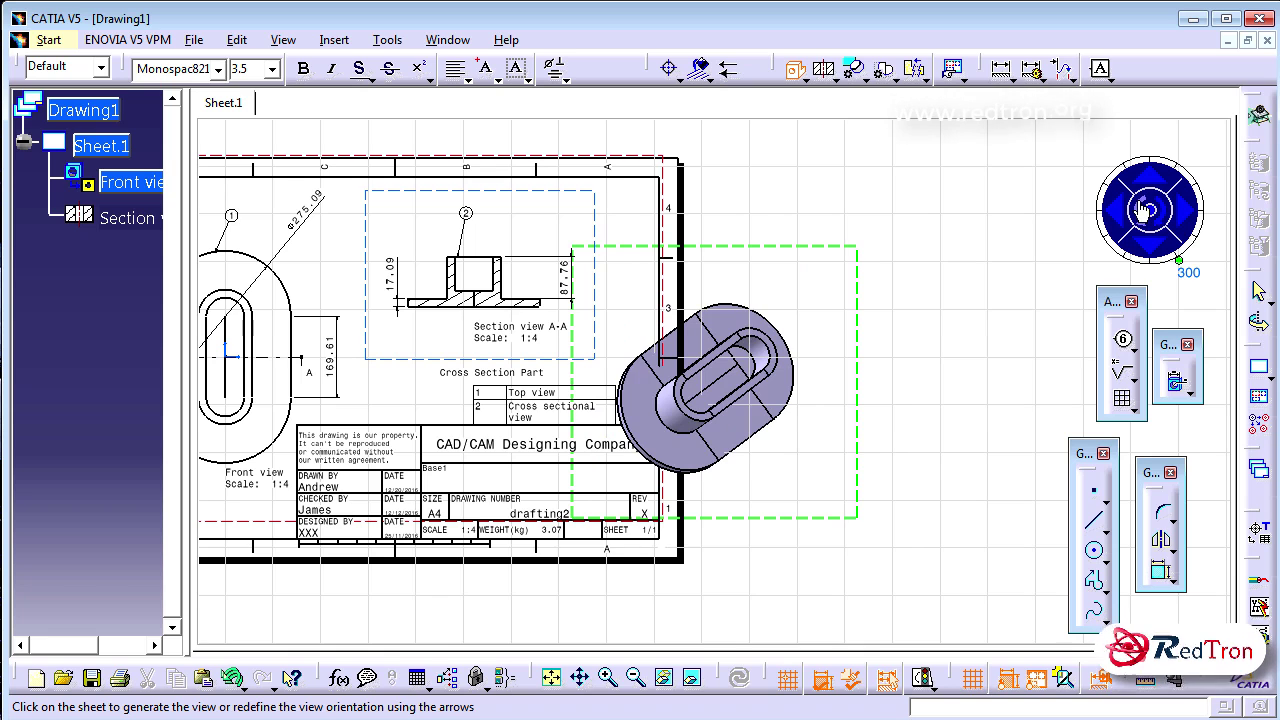
pyautogui.click(1140, 207)
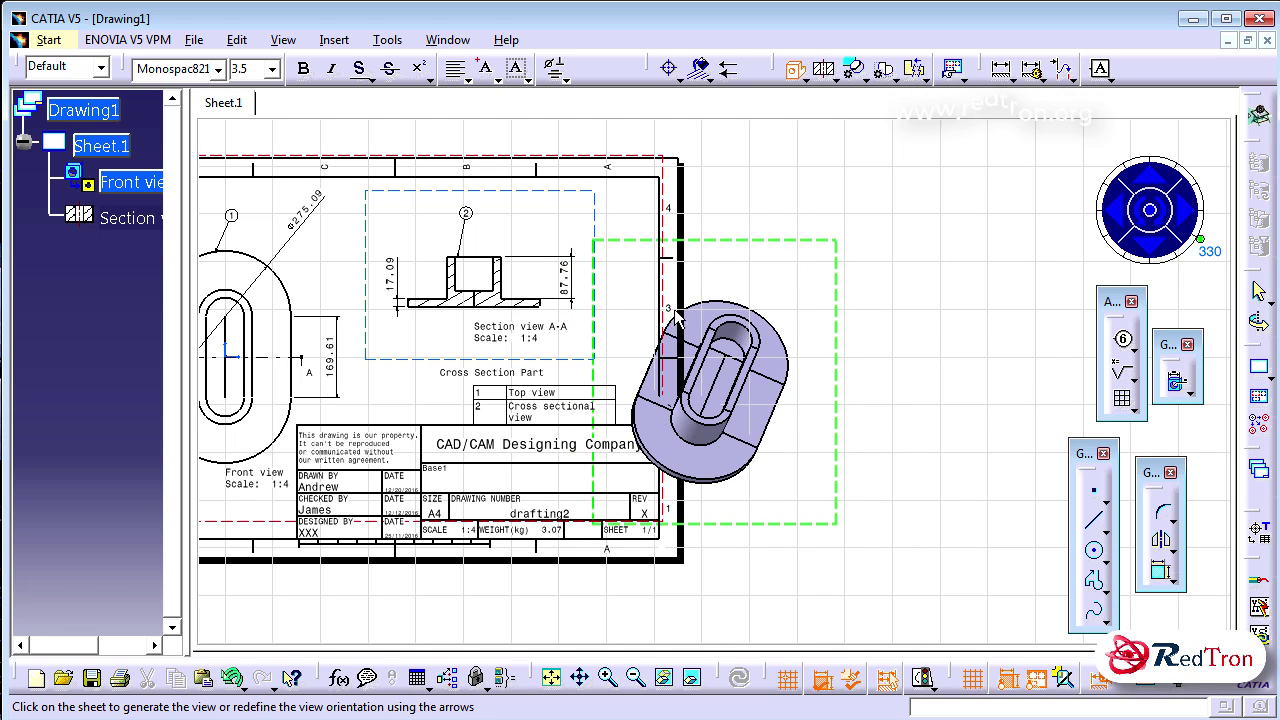
pyautogui.click(848, 302)
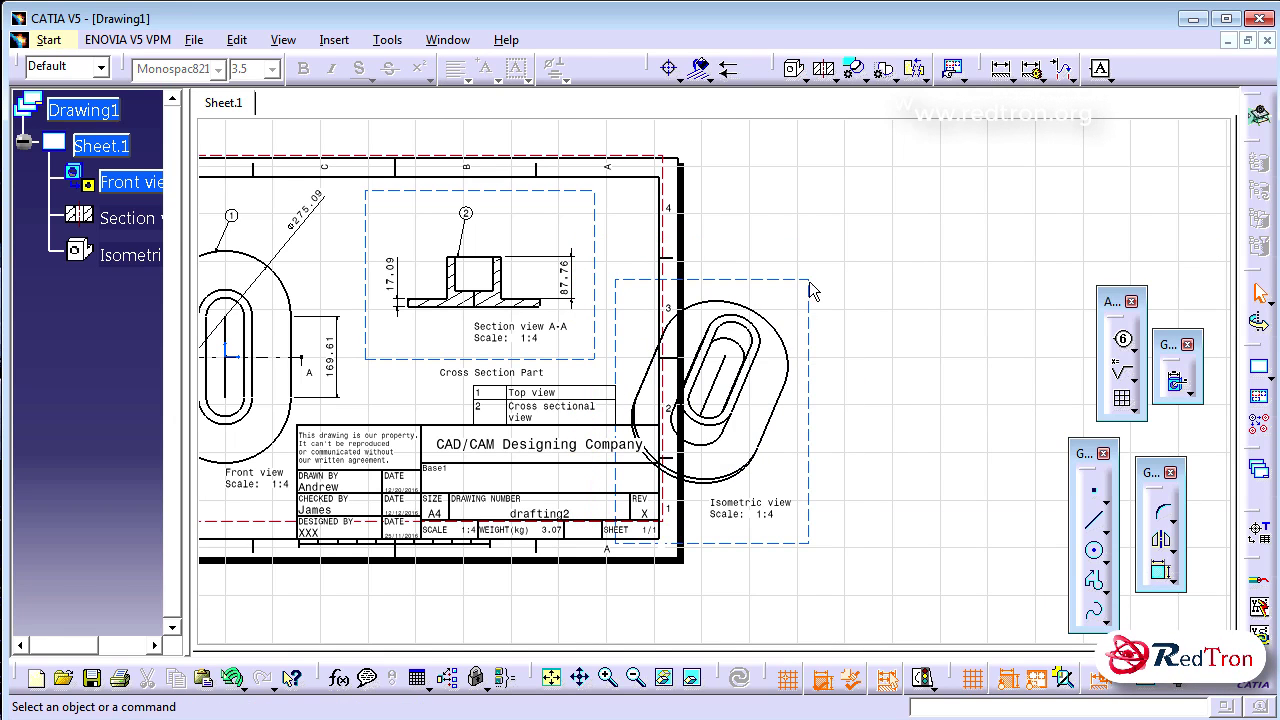
# Step: Set the isometric view's scale to 1:10 and move it up beside the section view
pyautogui.rightClick(807, 281)
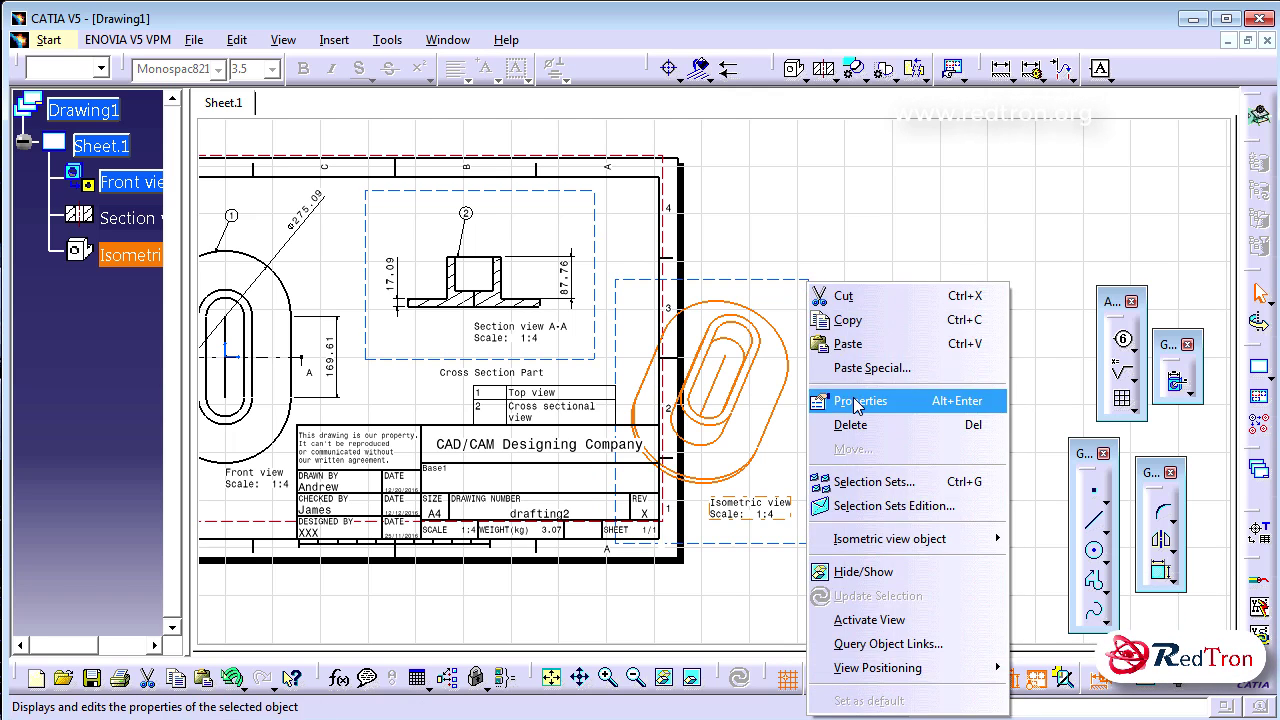
pyautogui.click(857, 403)
pyautogui.click(945, 262)
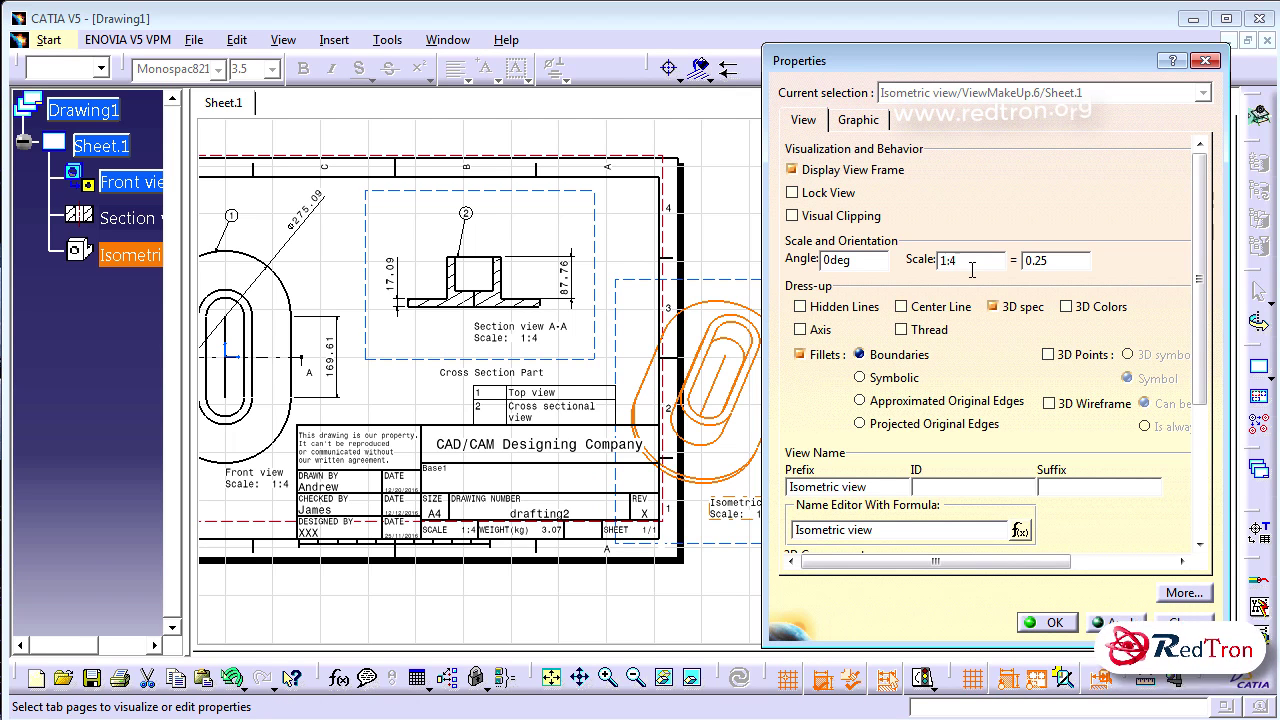
pyautogui.press('BackSpace')
pyautogui.press('Return')
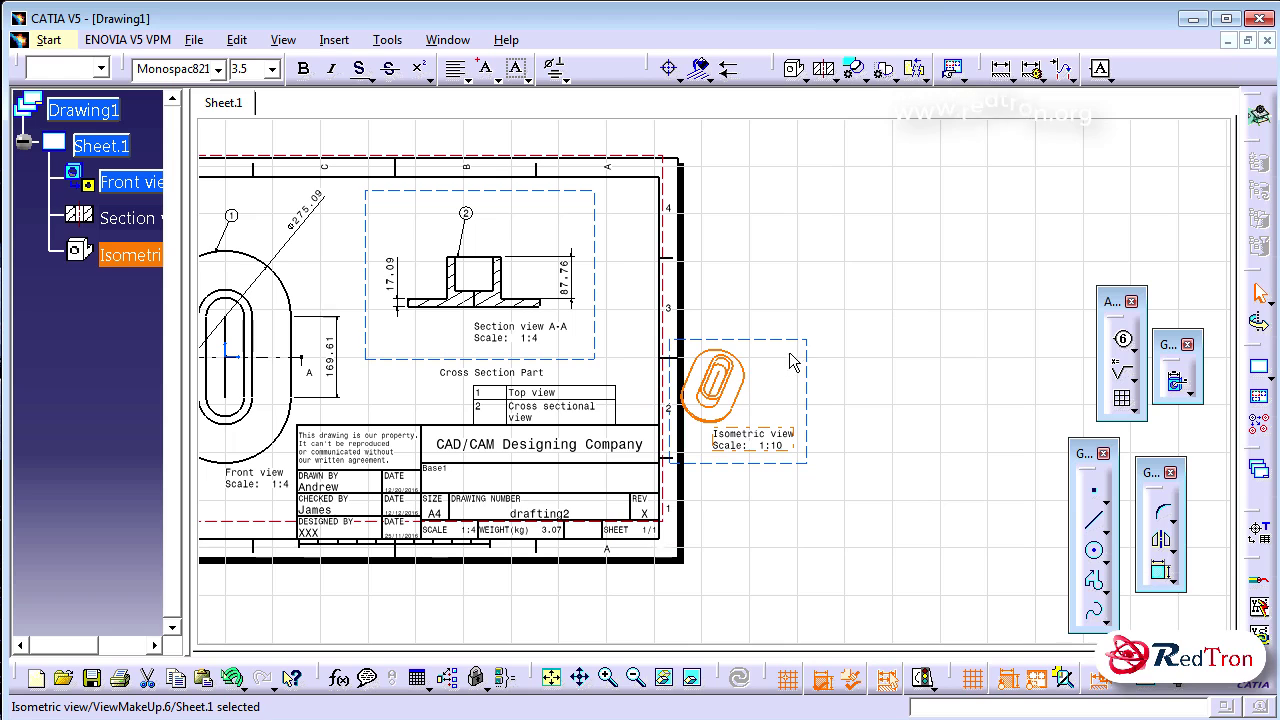
pyautogui.moveTo(795, 341); pyautogui.dragTo(694, 209)
pyautogui.click(703, 318)
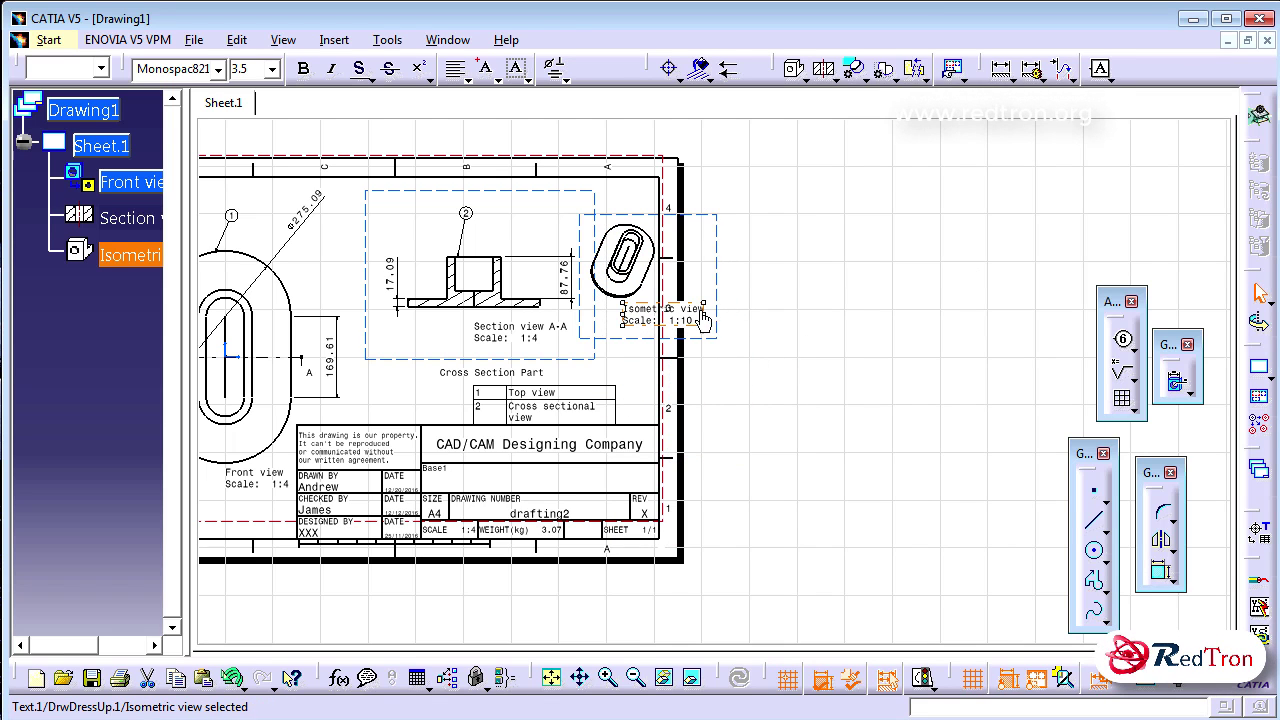
# Step: Delete the isometric view's caption text and fit the sheet in view
pyautogui.doubleClick(703, 316)
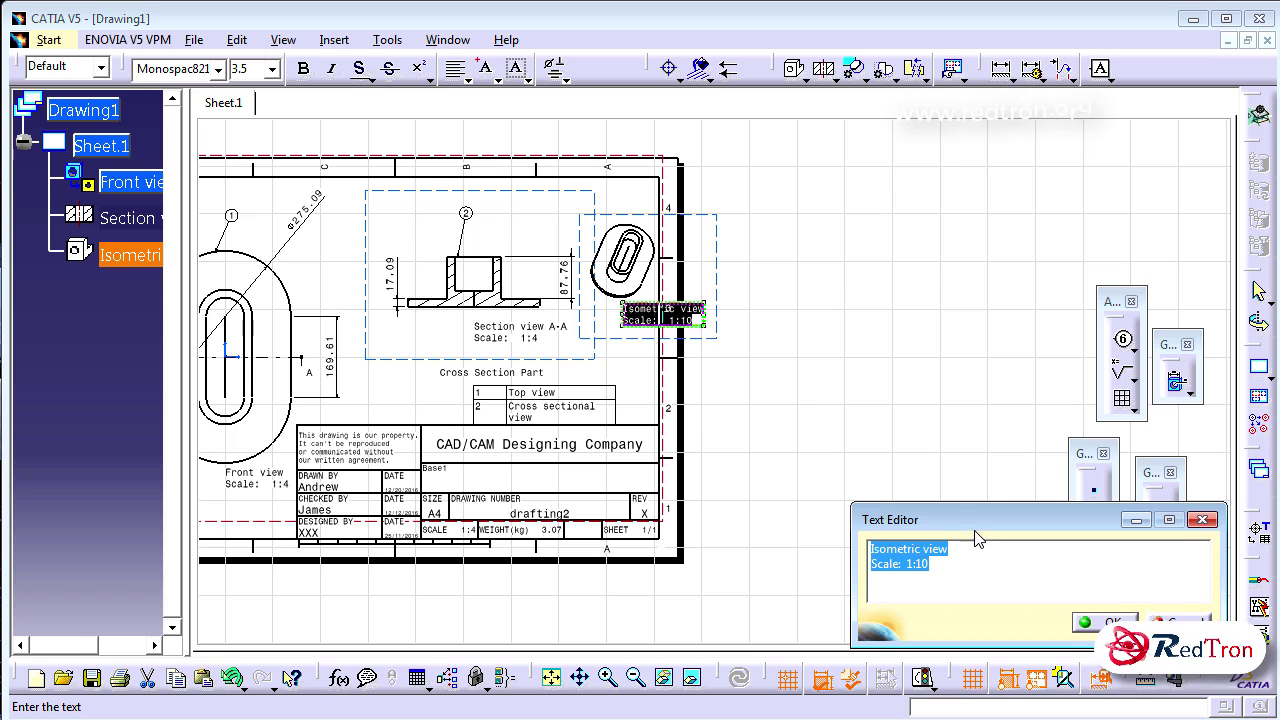
pyautogui.press('Delete')
pyautogui.click(1105, 621)
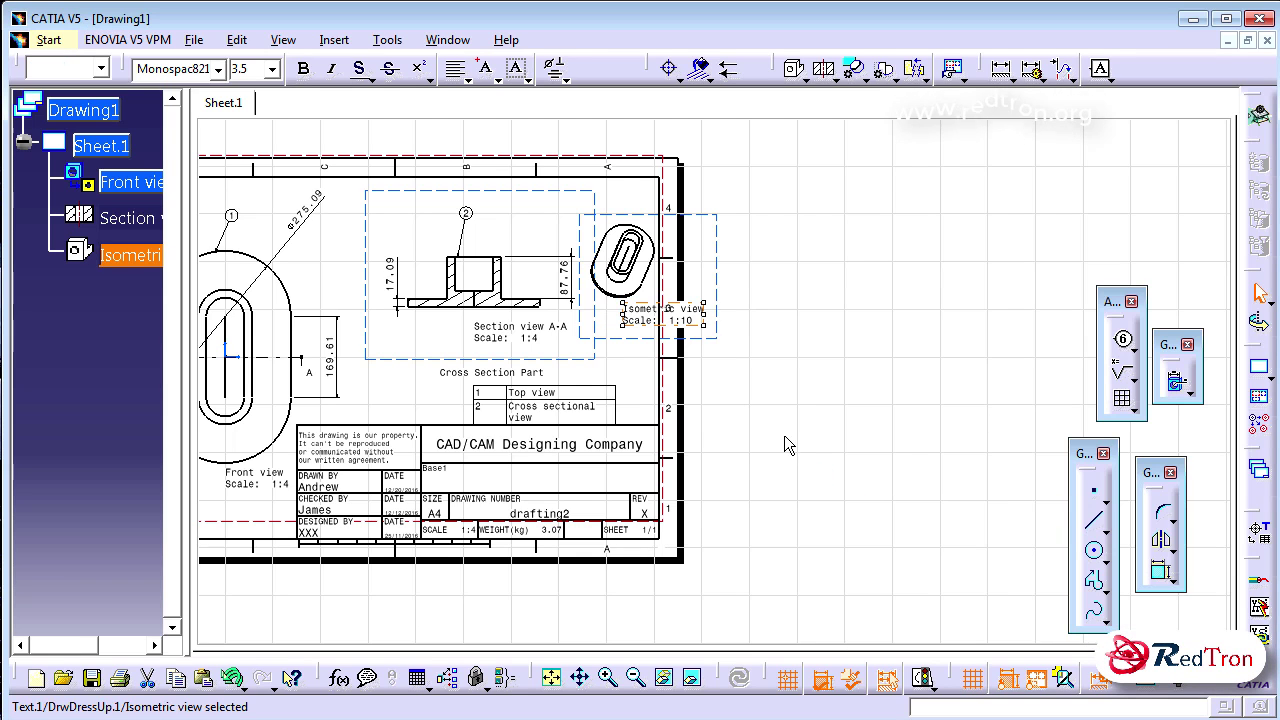
pyautogui.doubleClick(676, 310)
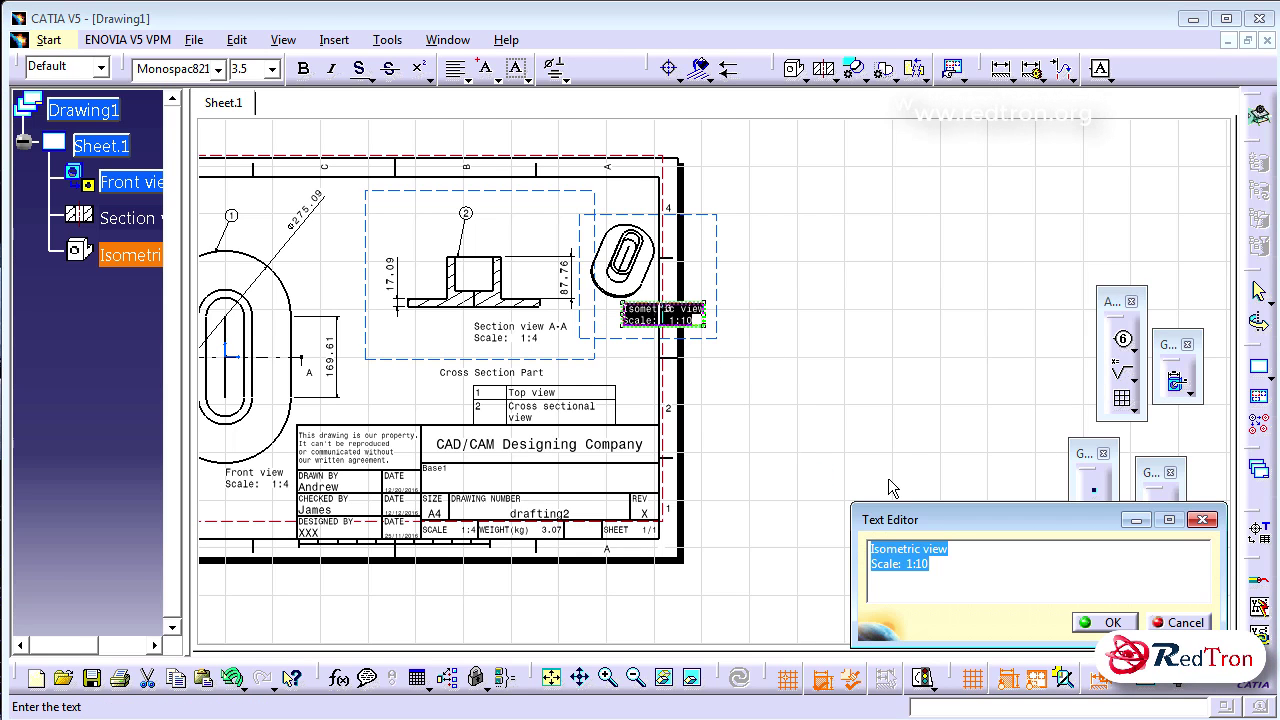
pyautogui.press('Delete')
pyautogui.click(1084, 622)
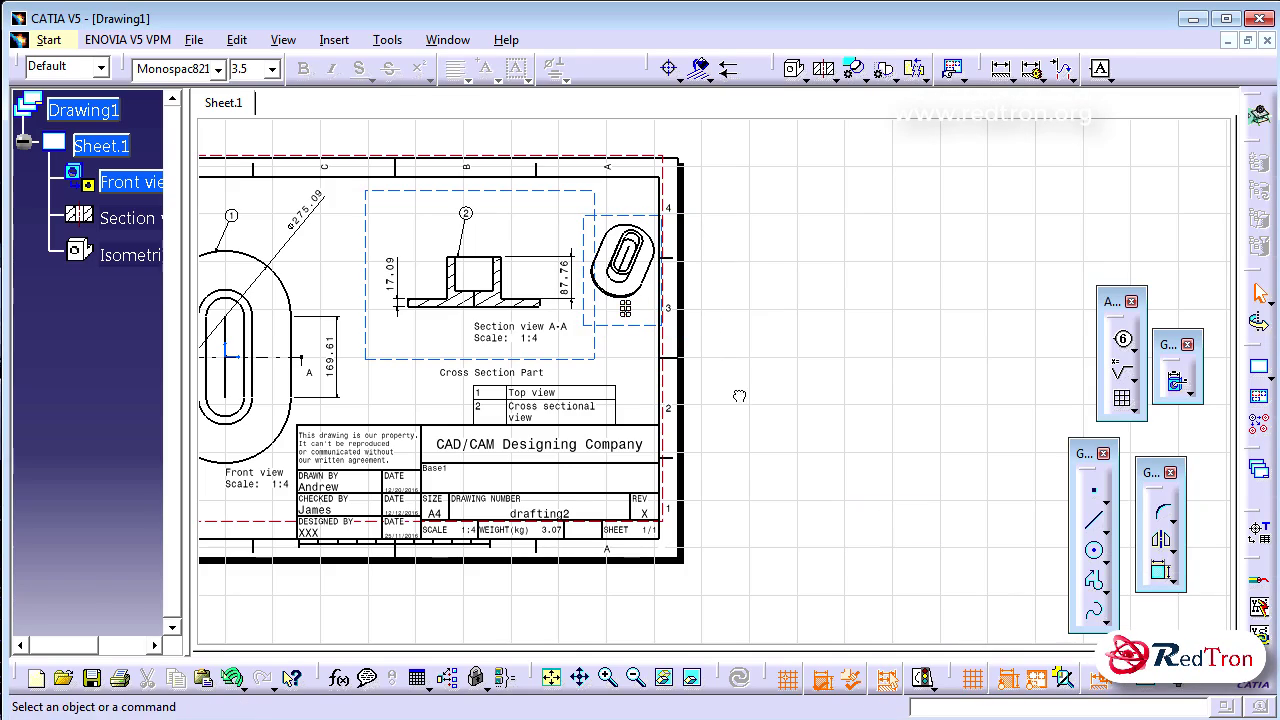
pyautogui.moveTo(760, 360)
pyautogui.mouseDown(button='middle')
pyautogui.moveTo(766, 309)
pyautogui.moveTo(829, 449)
pyautogui.moveTo(815, 364)
pyautogui.moveTo(911, 362)
pyautogui.mouseUp(button='middle')
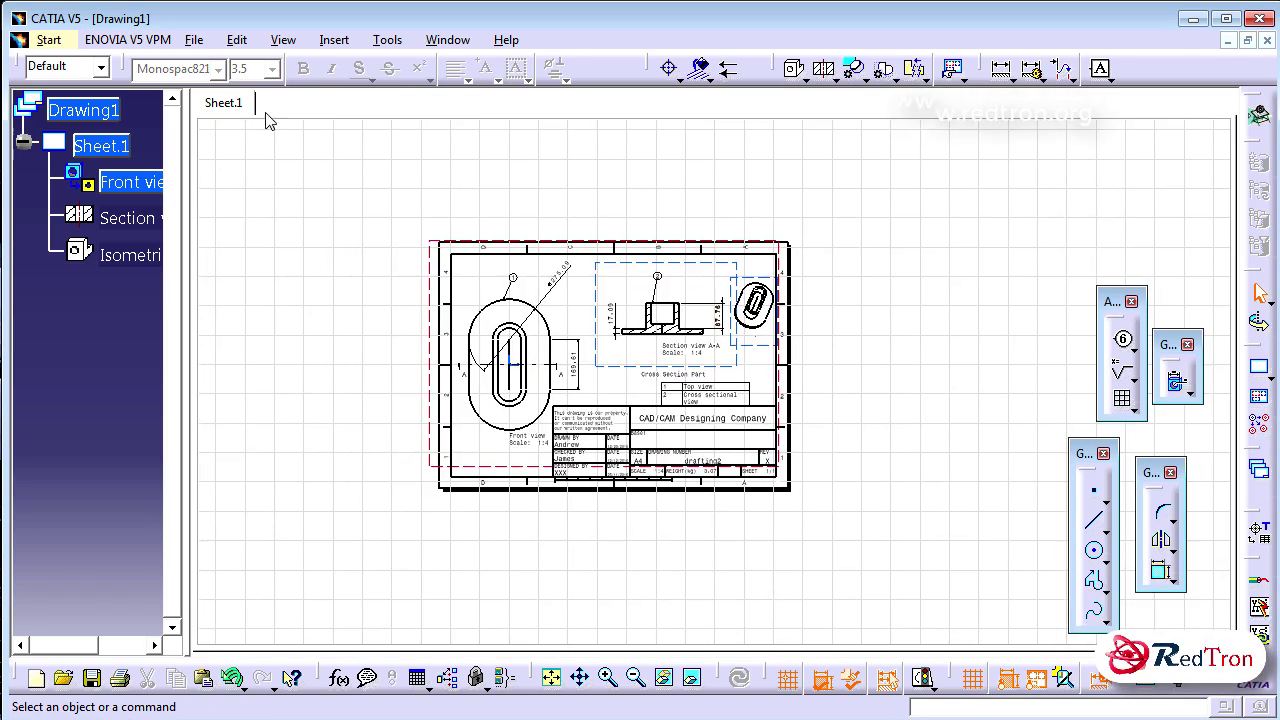
# Step: Save the drawing as Drawing1 in pdf format on the Desktop
pyautogui.click(195, 41)
pyautogui.click(250, 195)
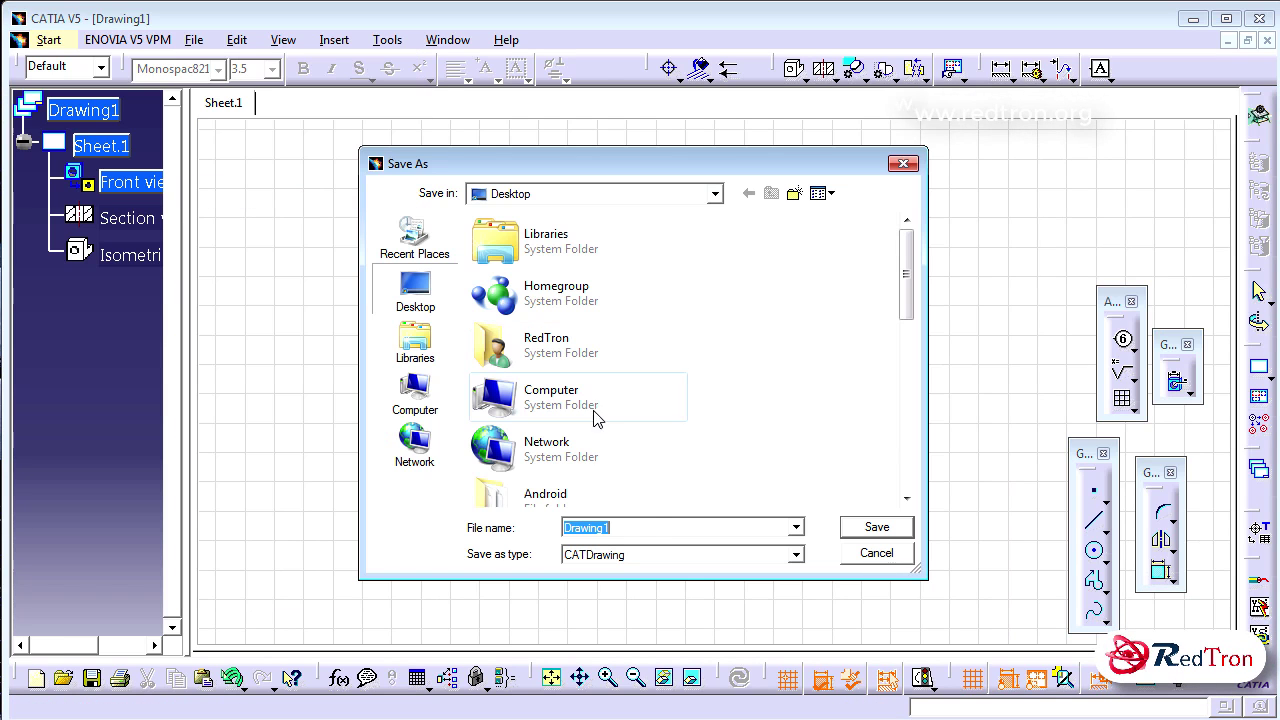
pyautogui.click(765, 556)
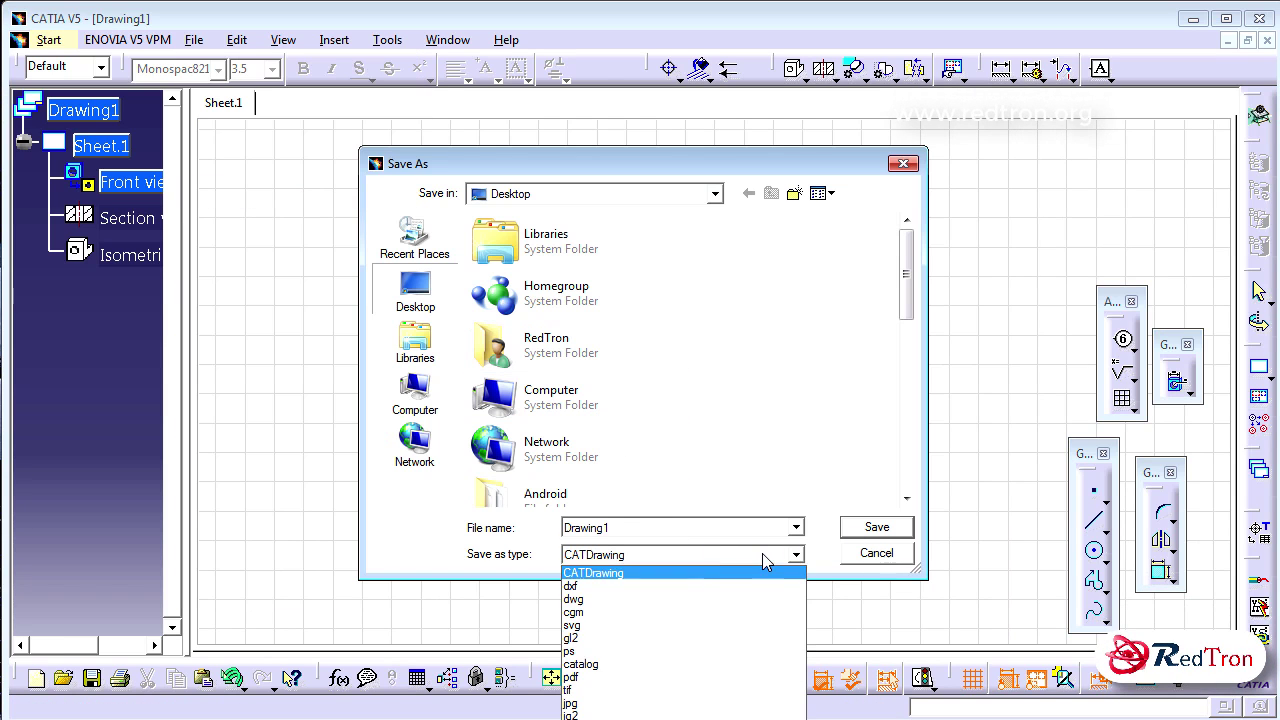
pyautogui.click(683, 677)
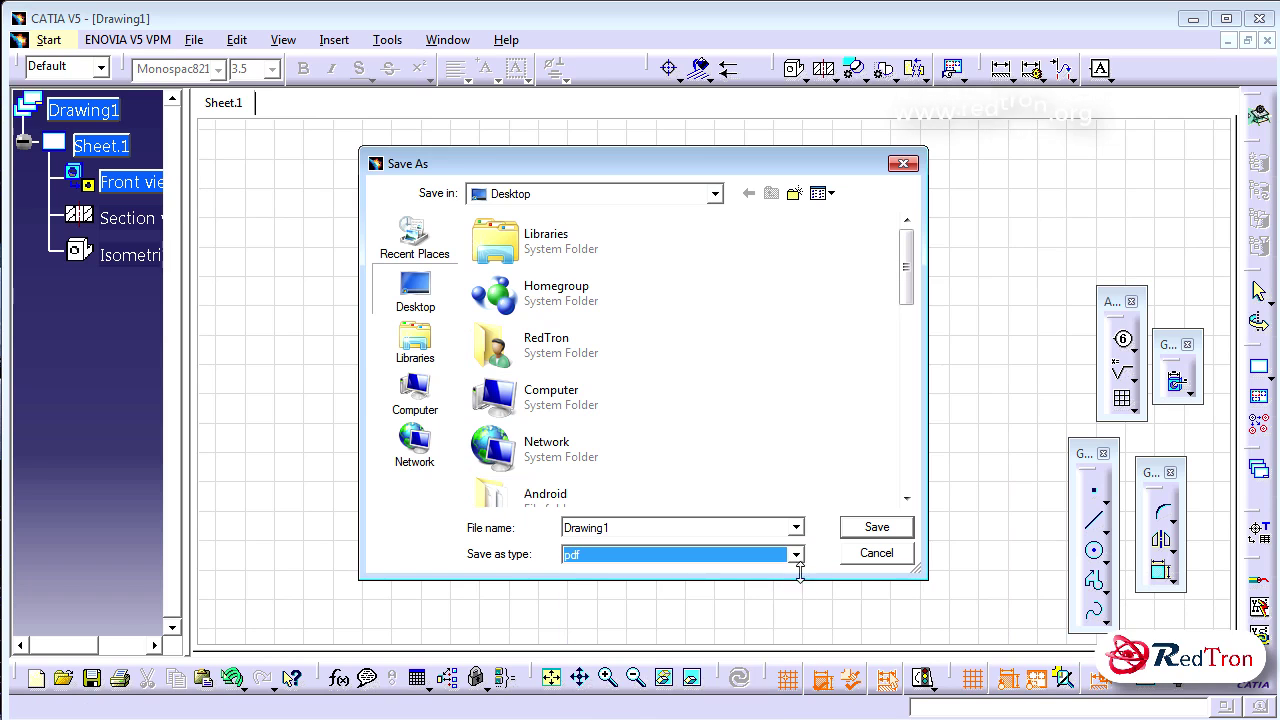
pyautogui.click(850, 528)
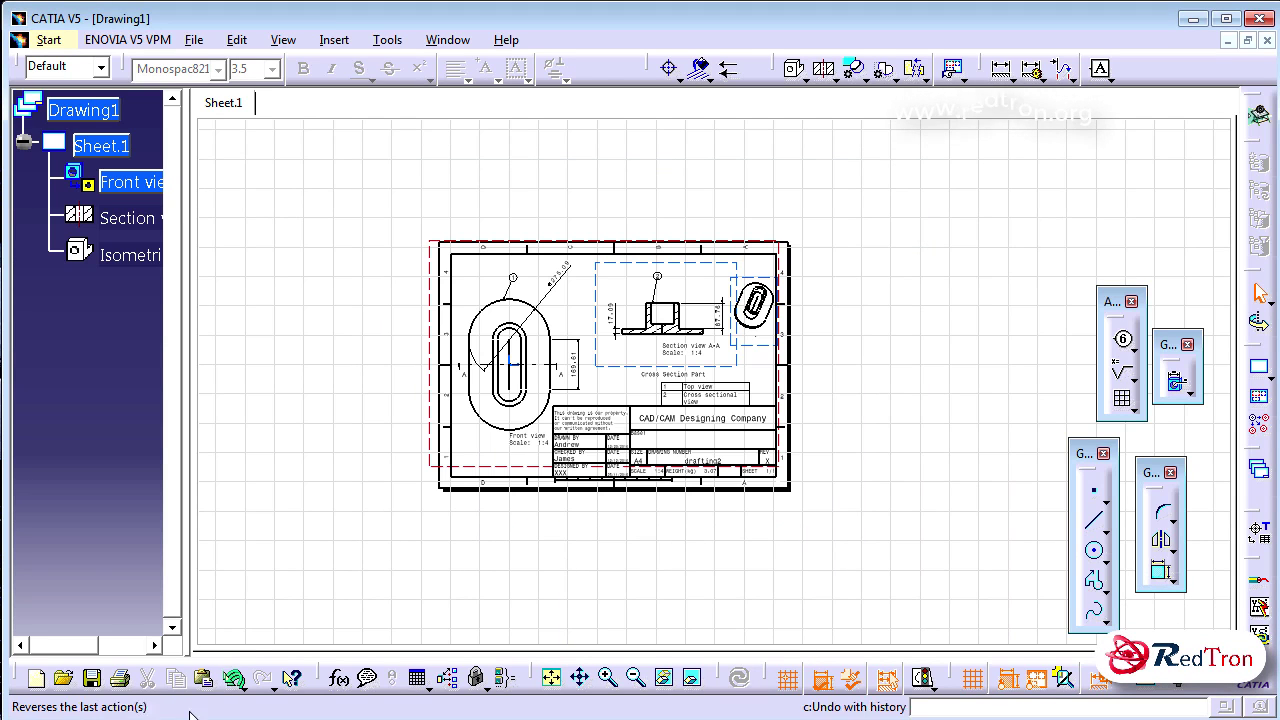
pyautogui.press('super')
# Step: Search the Desktop for 'draw' in Computer and open Drawing1.pdf
pyautogui.click(321, 479)
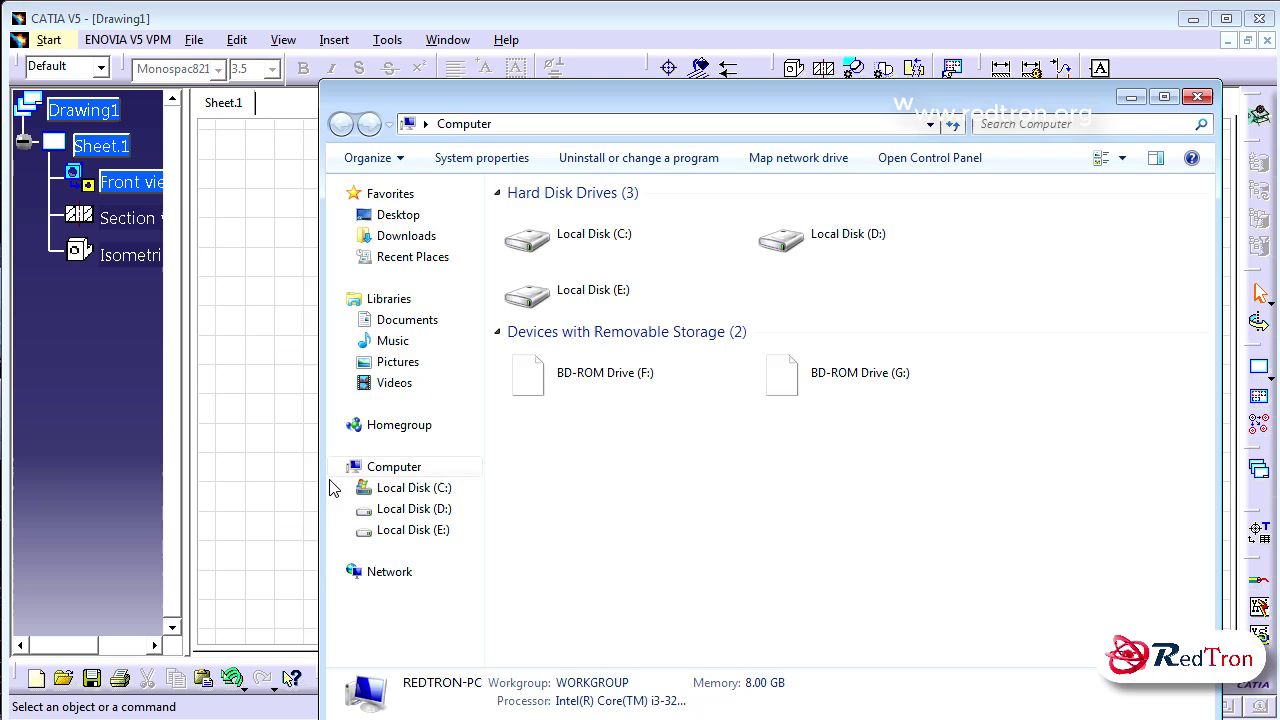
pyautogui.click(398, 214)
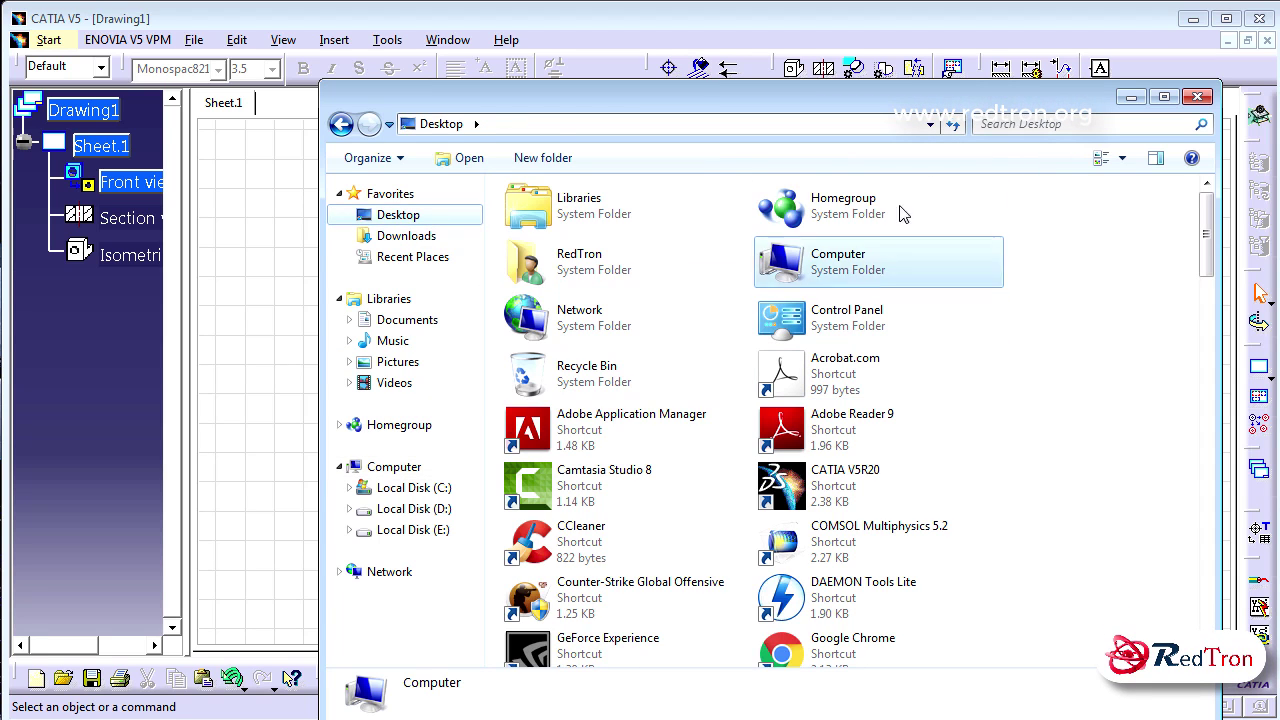
pyautogui.click(1017, 123)
pyautogui.write('countdr')
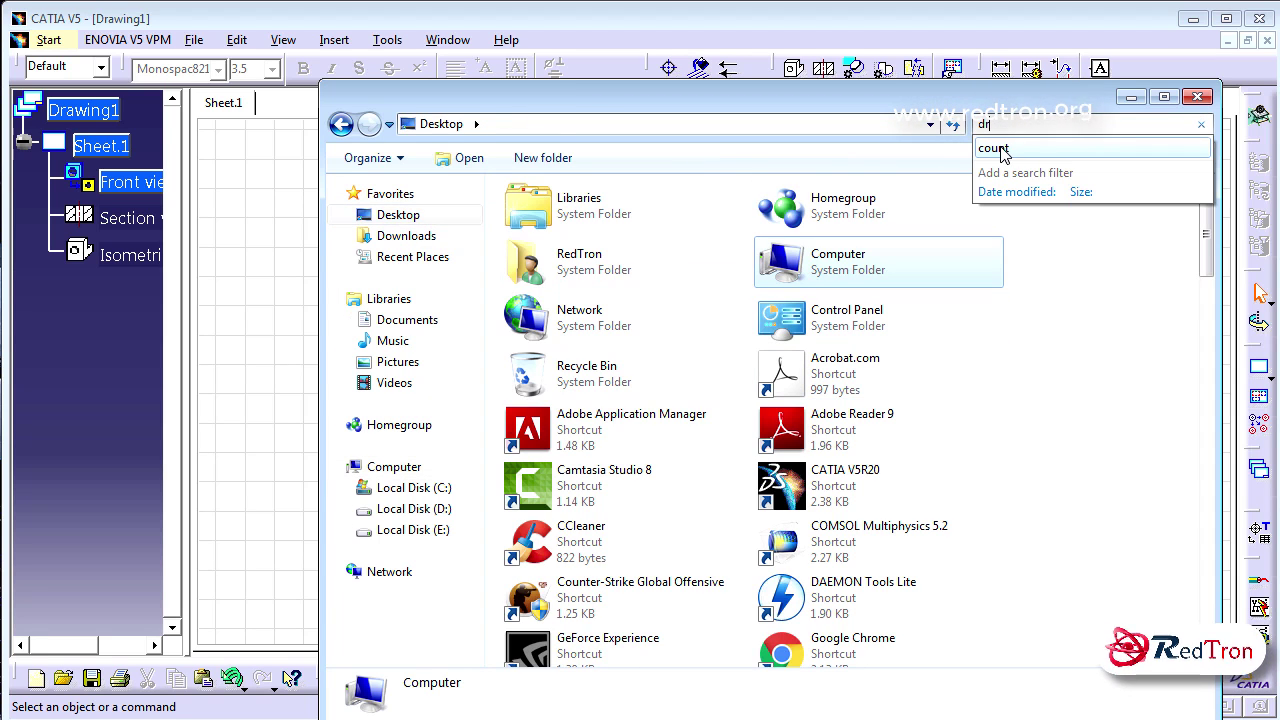
pyautogui.write('aw')
pyautogui.doubleClick(690, 230)
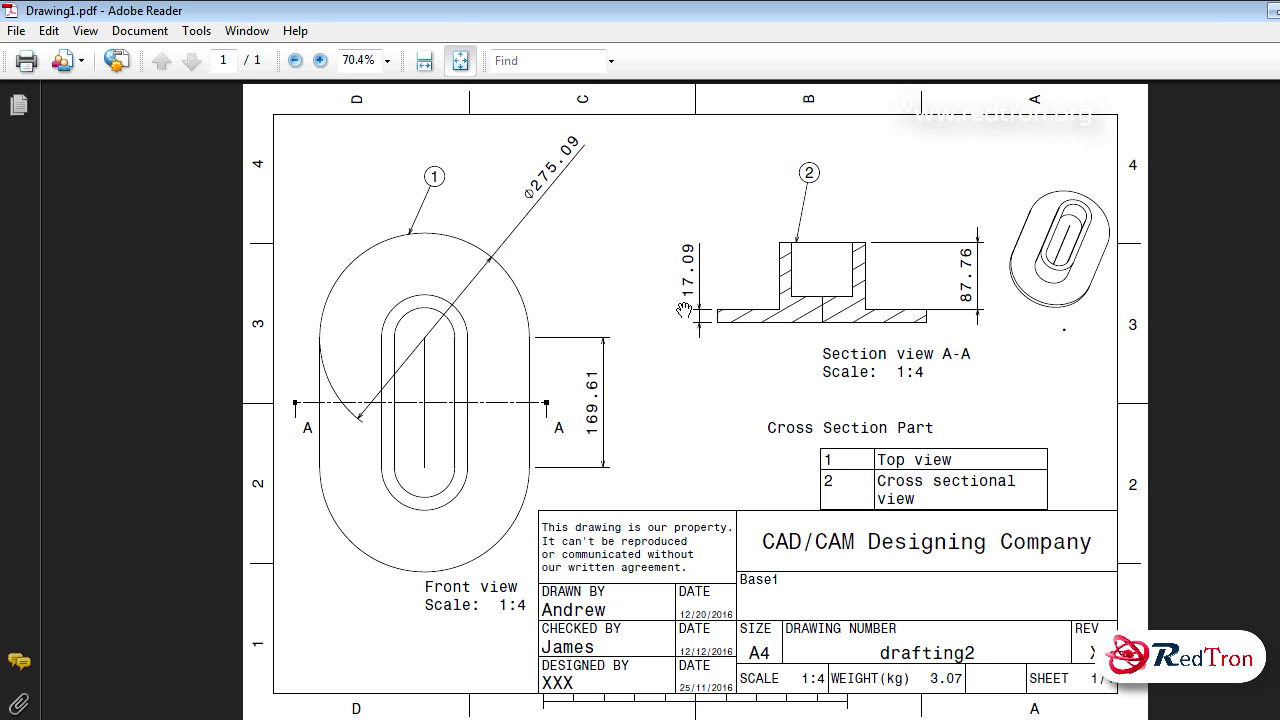
# Step: Zoom into the Drawing1 PDF, maximize Reader, and scroll through the views and title block
pyautogui.rightClick(746, 415)
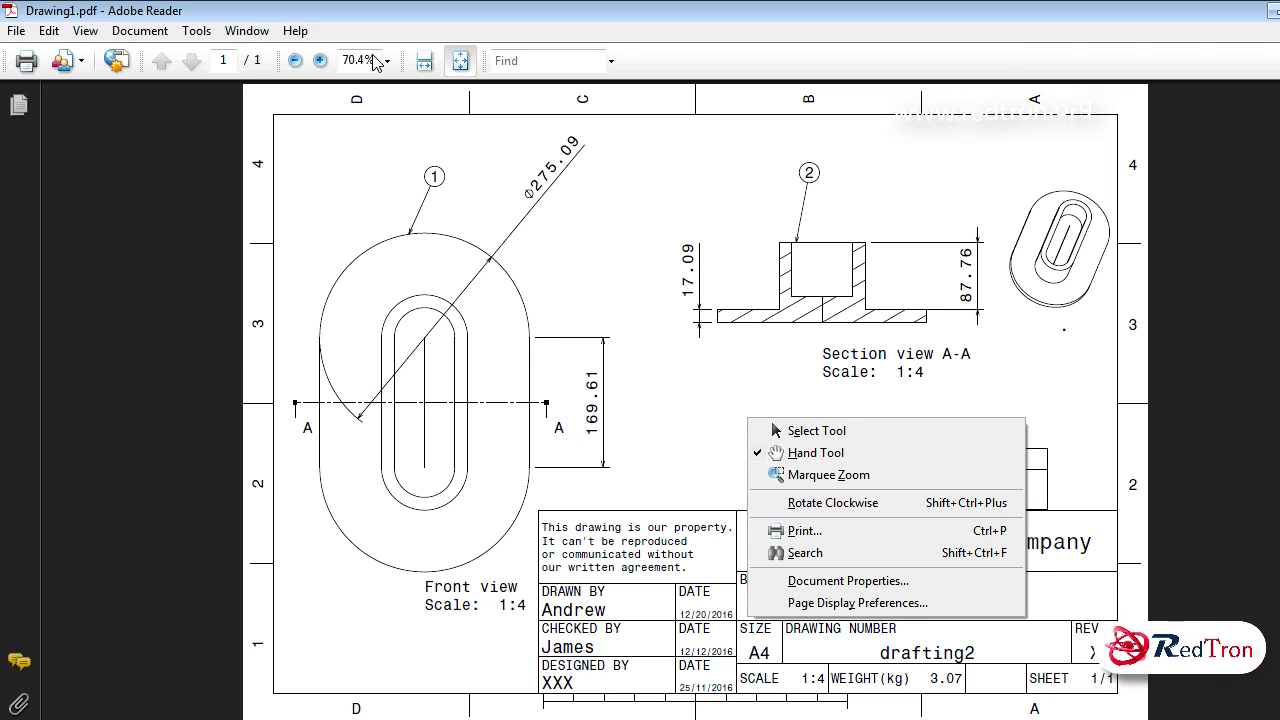
pyautogui.click(320, 61)
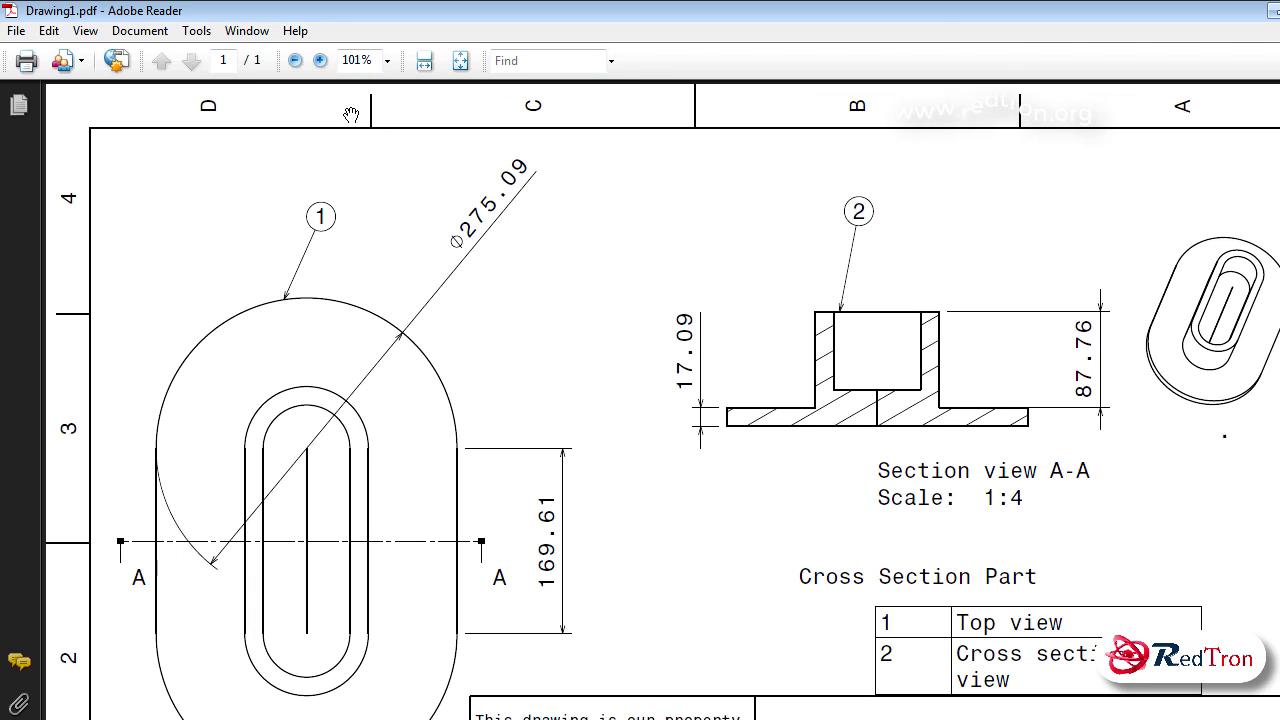
pyautogui.scroll(-7, 1077, 372)
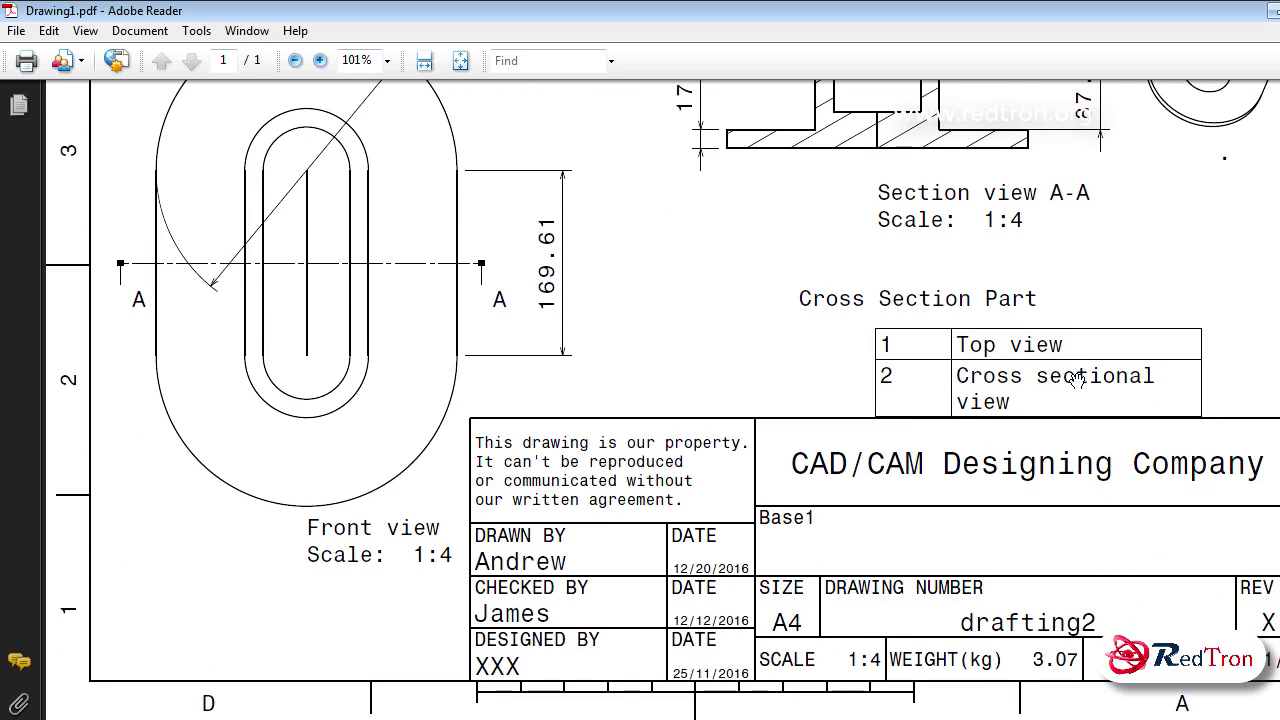
pyautogui.scroll(7, 1040, 470)
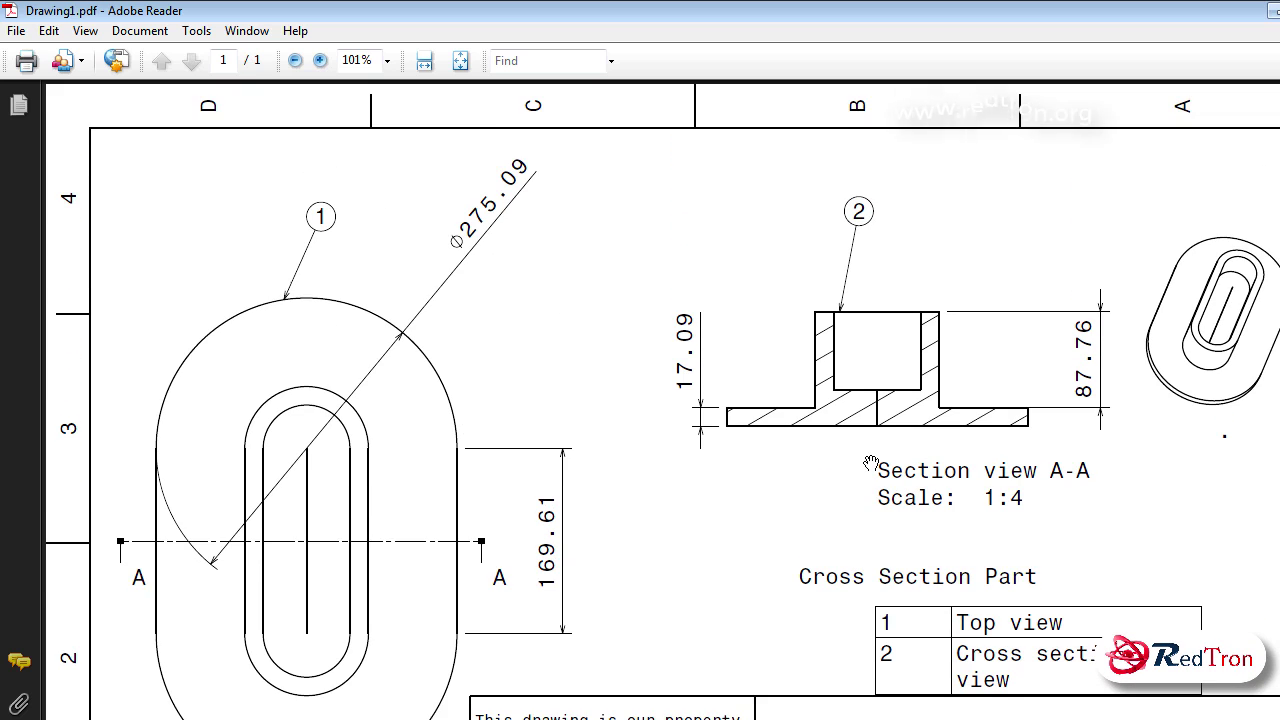
pyautogui.scroll(-2, 871, 463)
pyautogui.scroll(1, 871, 463)
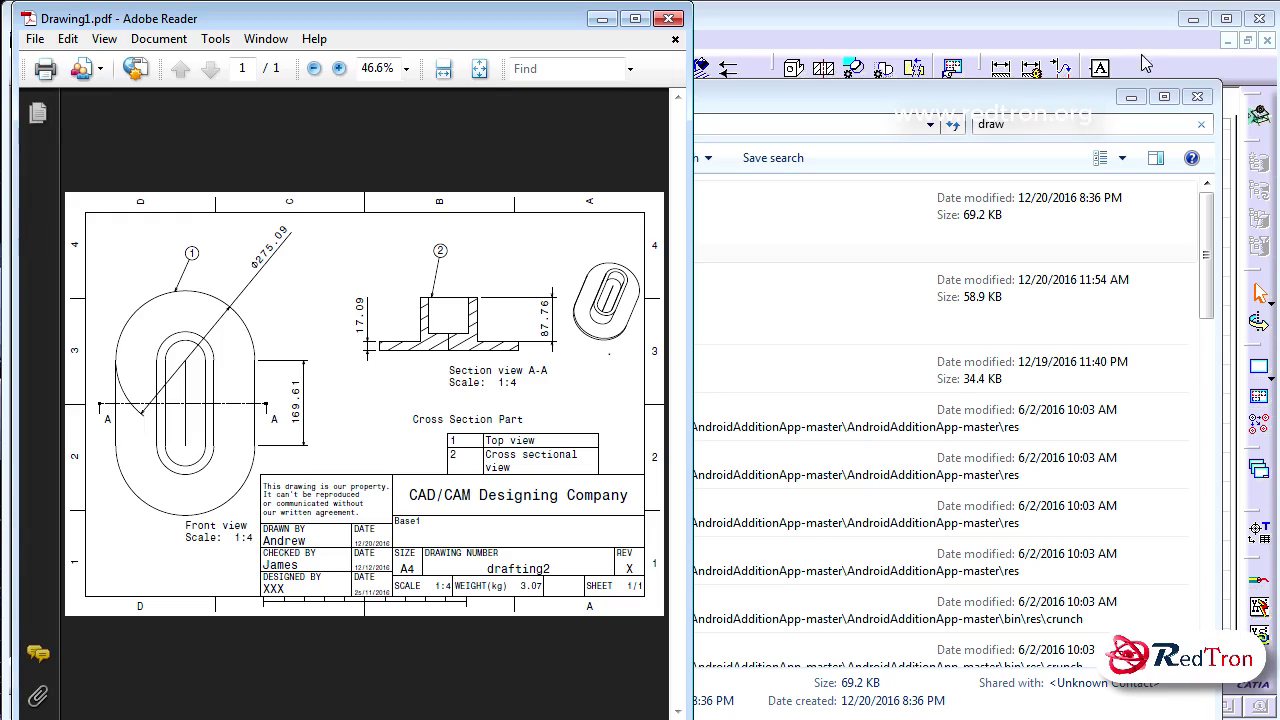
pyautogui.moveTo(684, 8); pyautogui.dragTo(1272, 5)
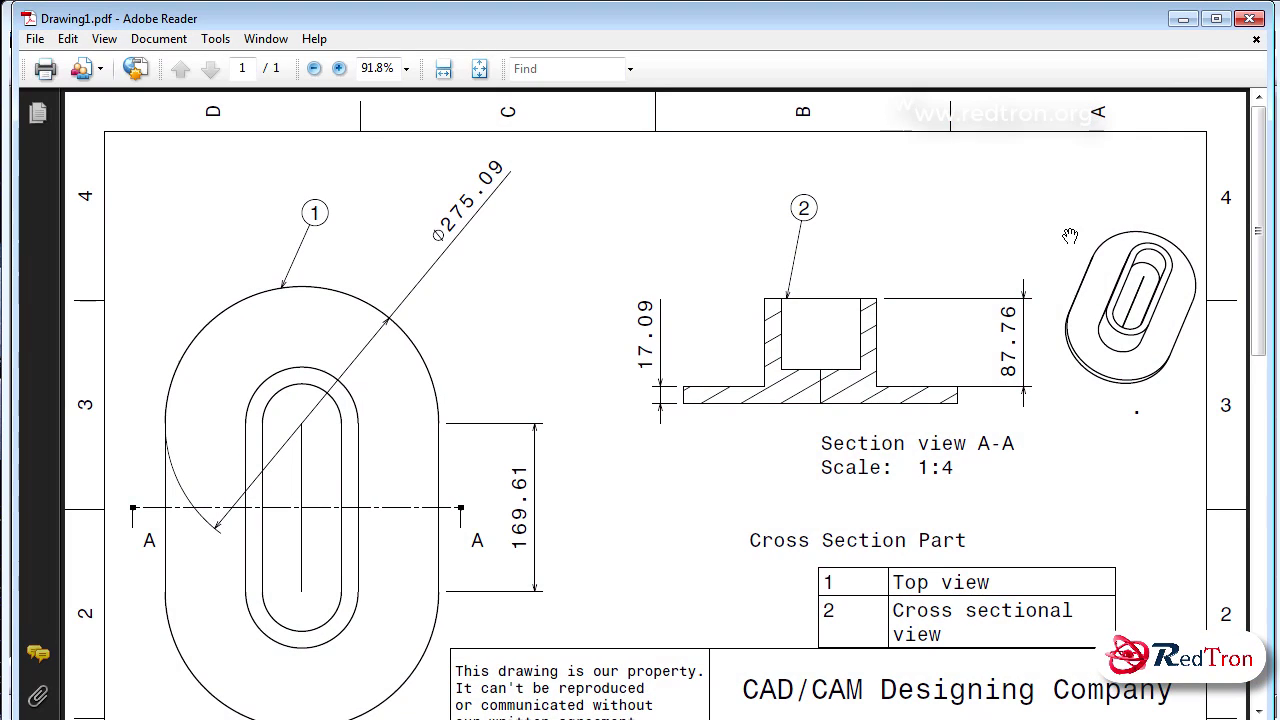
pyautogui.scroll(-4, 1080, 233)
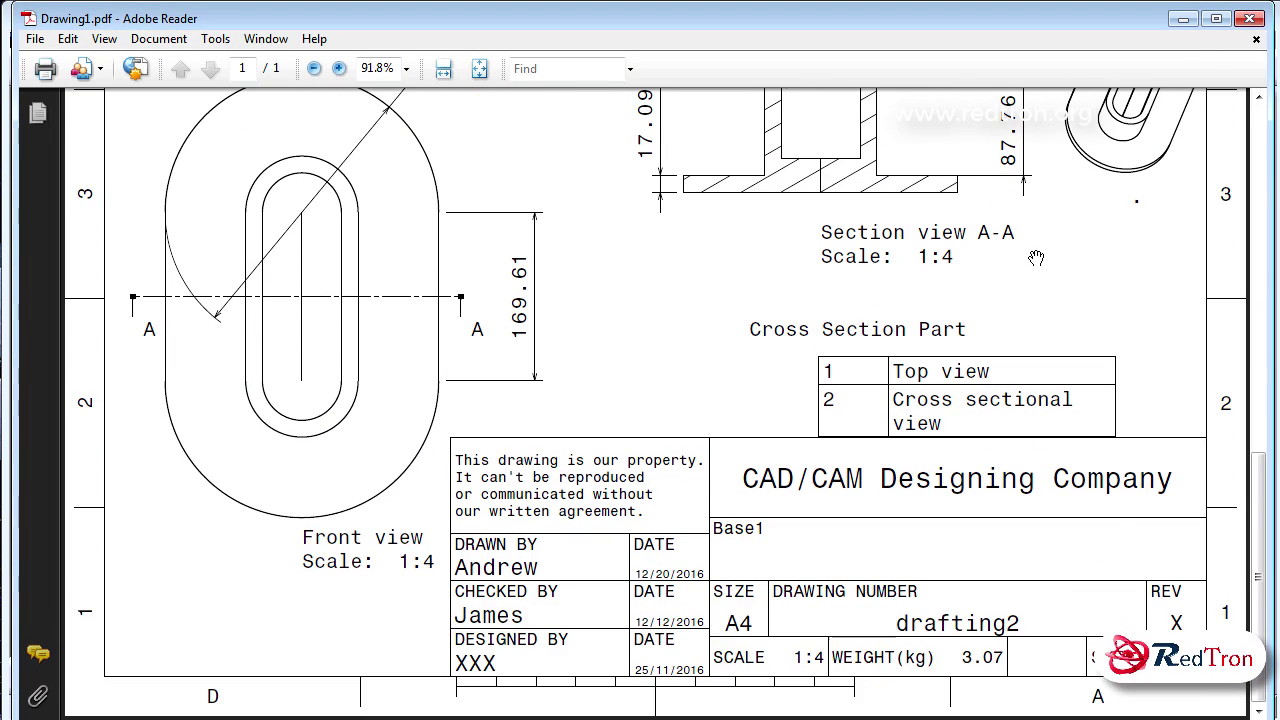